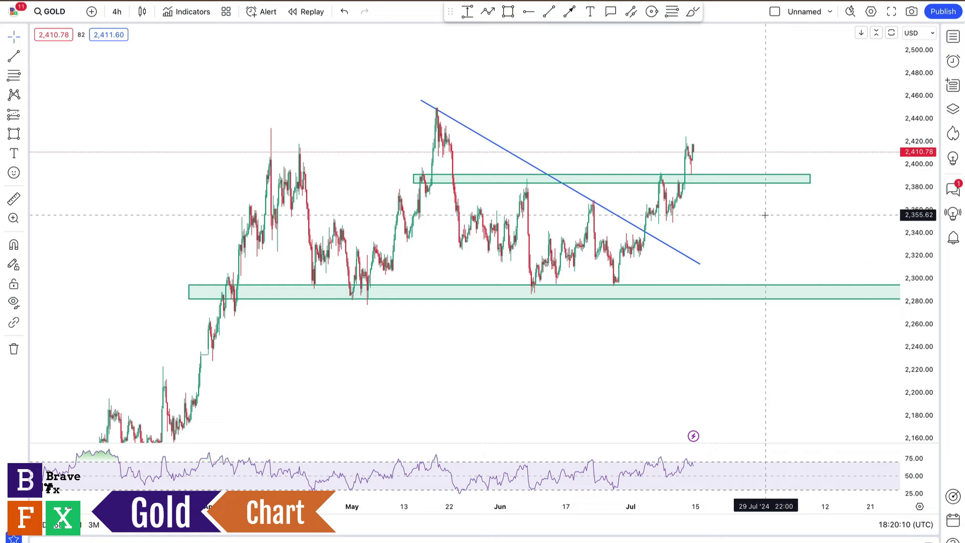
# - Examine the 4-hour gold chart's price history around the descending trend line and the green support and resistance zones
pyautogui.scroll(-2, 597, 122)
pyautogui.scroll(3, 593, 123)
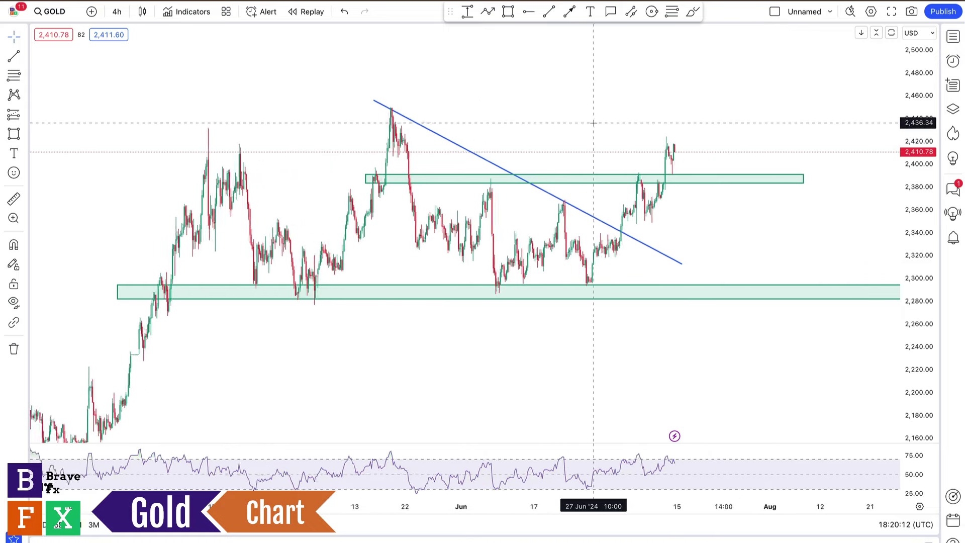
pyautogui.moveTo(594, 122); pyautogui.dragTo(630, 87)
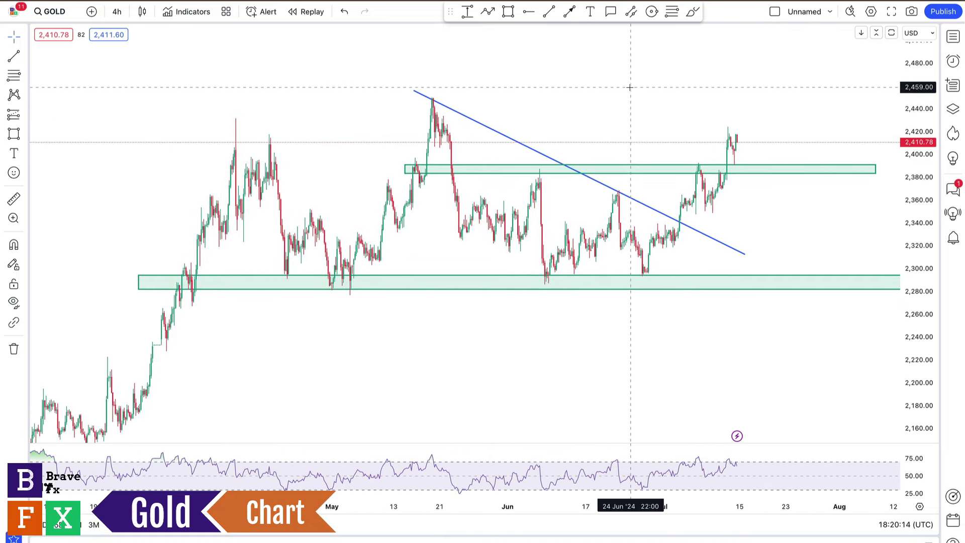
pyautogui.scroll(-5, 630, 87)
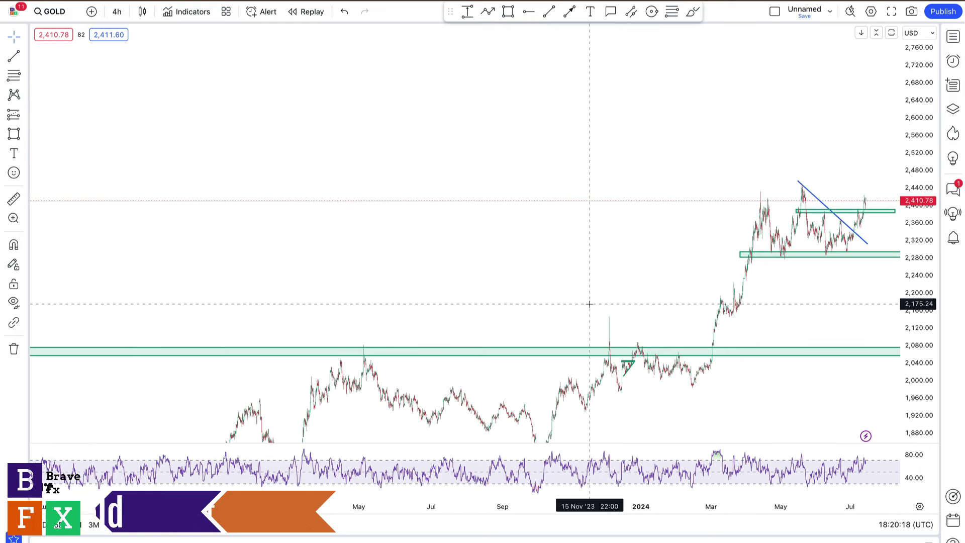
pyautogui.moveTo(588, 302); pyautogui.dragTo(505, 167)
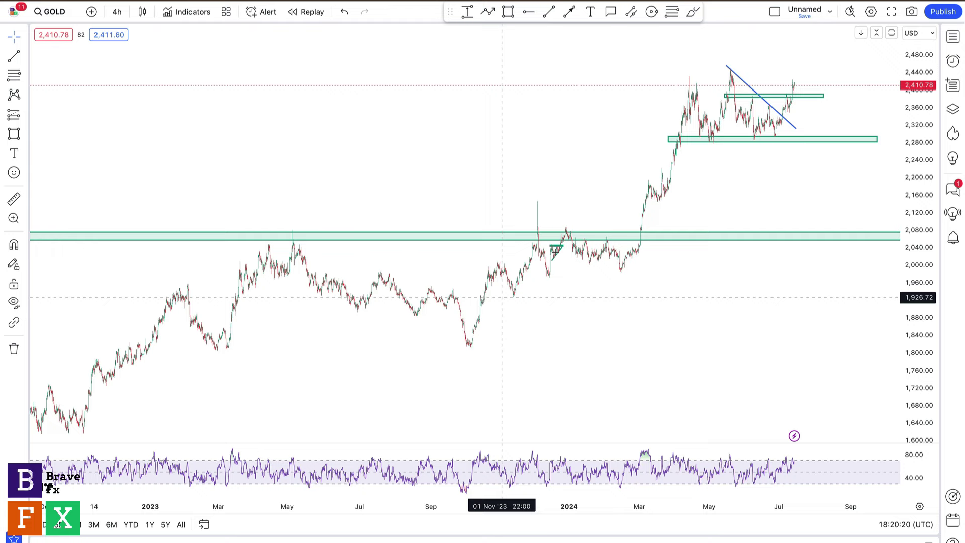
pyautogui.moveTo(615, 131); pyautogui.dragTo(411, 200)
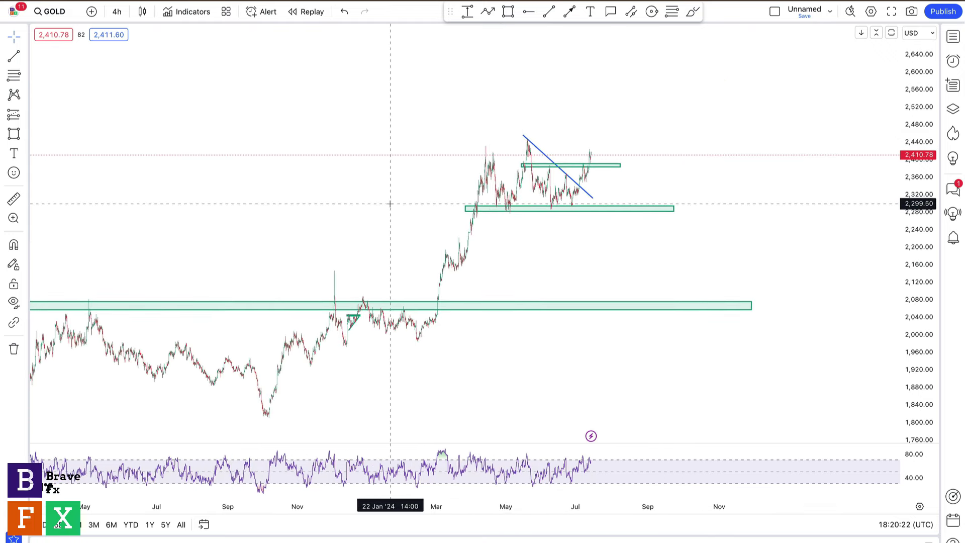
pyautogui.scroll(3, 390, 204)
pyautogui.scroll(3, 390, 203)
pyautogui.hscroll(5, 382, 206)
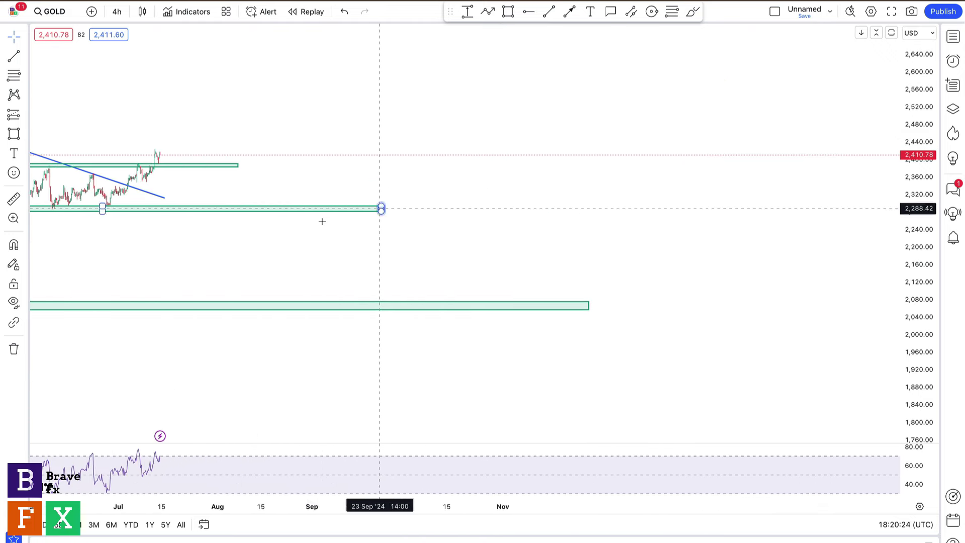
pyautogui.moveTo(252, 224); pyautogui.dragTo(576, 241)
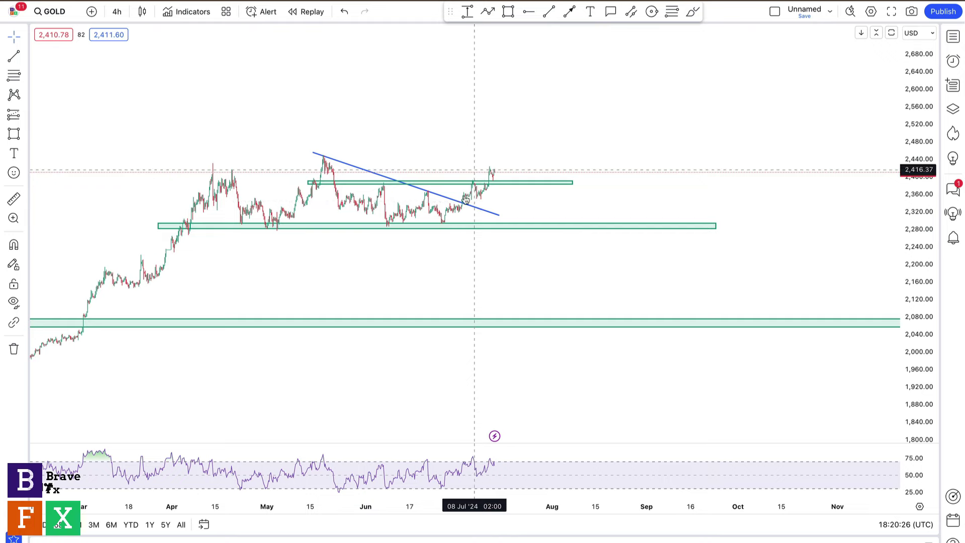
pyautogui.moveTo(458, 146); pyautogui.dragTo(603, 160)
pyautogui.scroll(5, 727, 270)
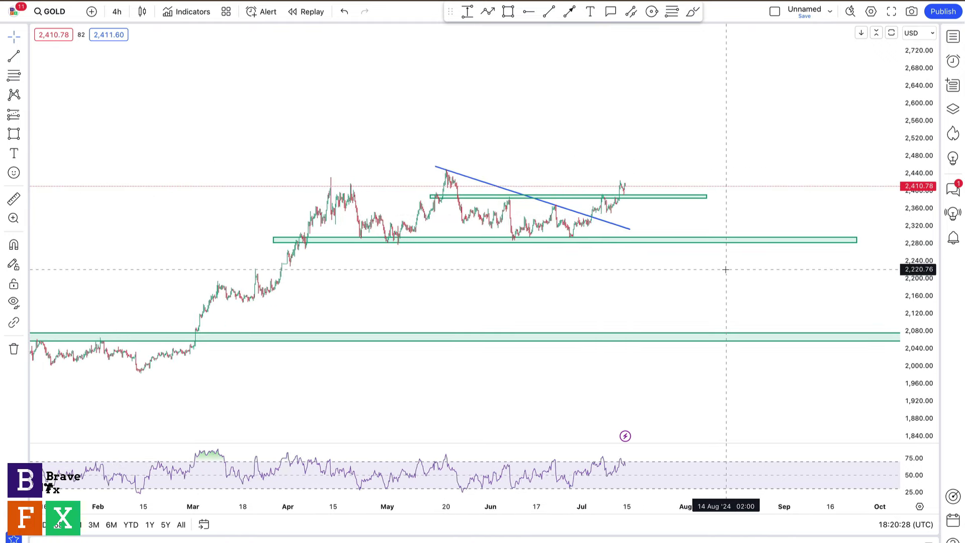
pyautogui.moveTo(433, 134); pyautogui.dragTo(885, 141)
pyautogui.moveTo(918, 334); pyautogui.dragTo(865, 102)
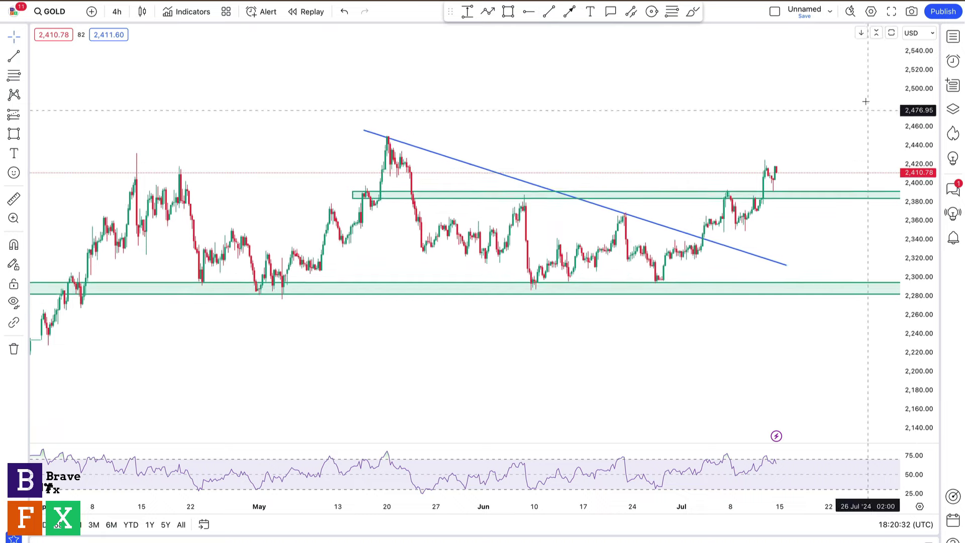
pyautogui.scroll(-3, 537, 237)
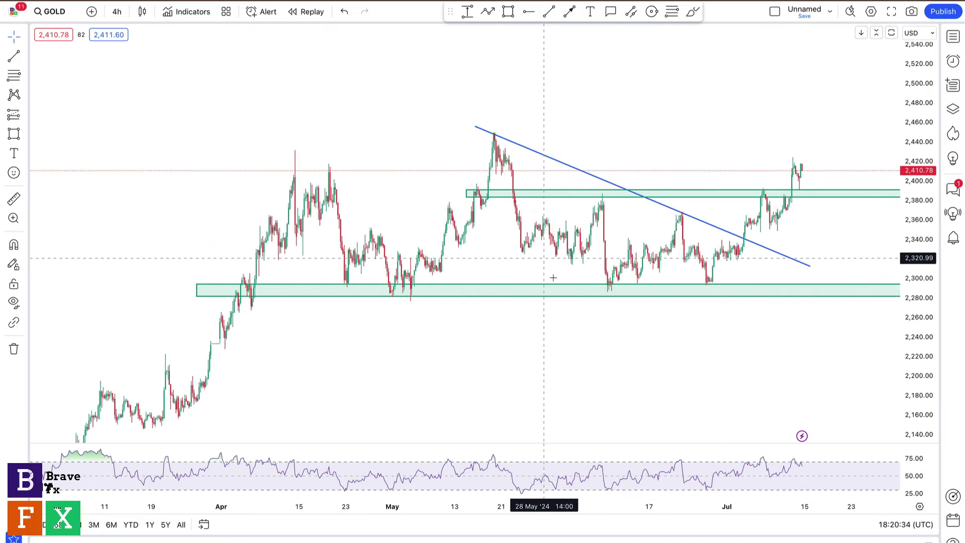
# - Measure the price range of the latest July rally through the upper green zone, and remove the measurement
pyautogui.moveTo(579, 361); pyautogui.dragTo(466, 370)
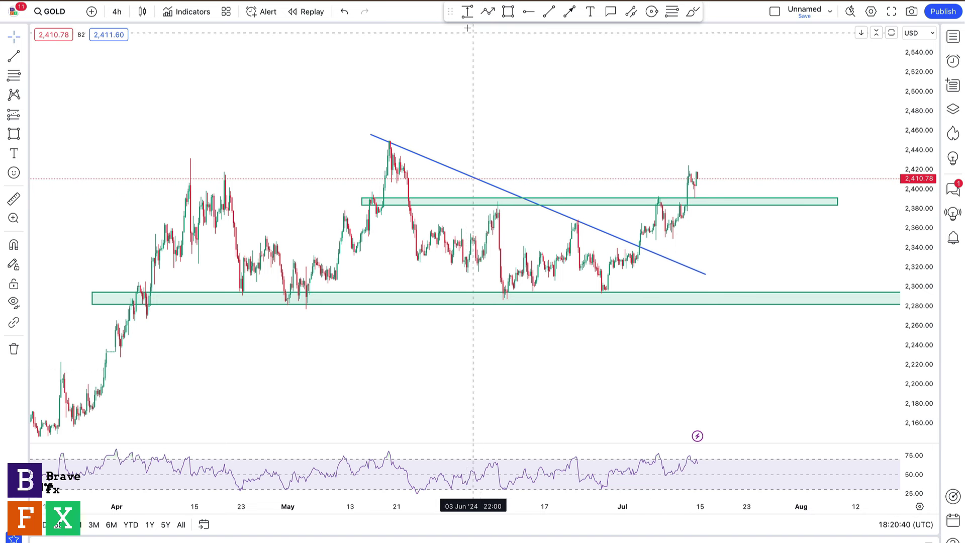
pyautogui.click(467, 11)
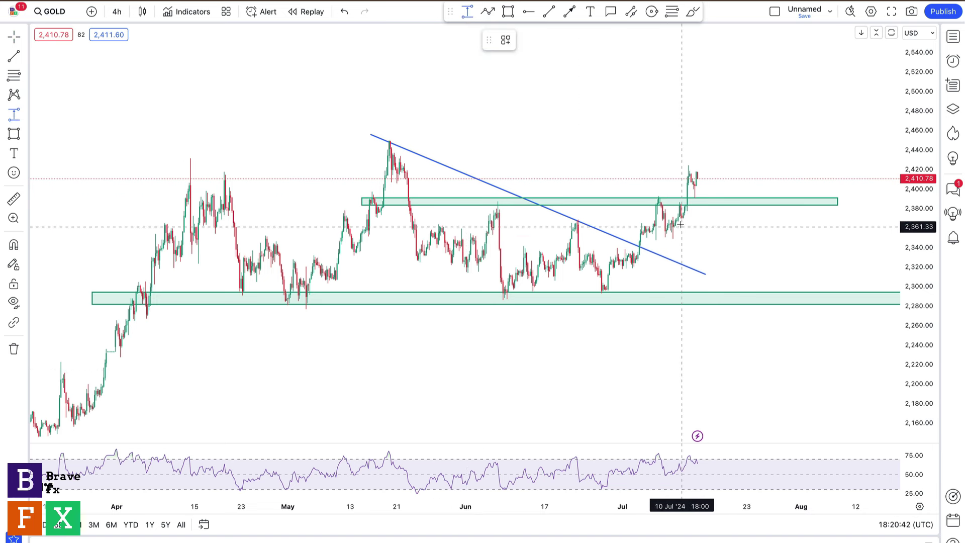
pyautogui.moveTo(677, 221); pyautogui.dragTo(700, 172)
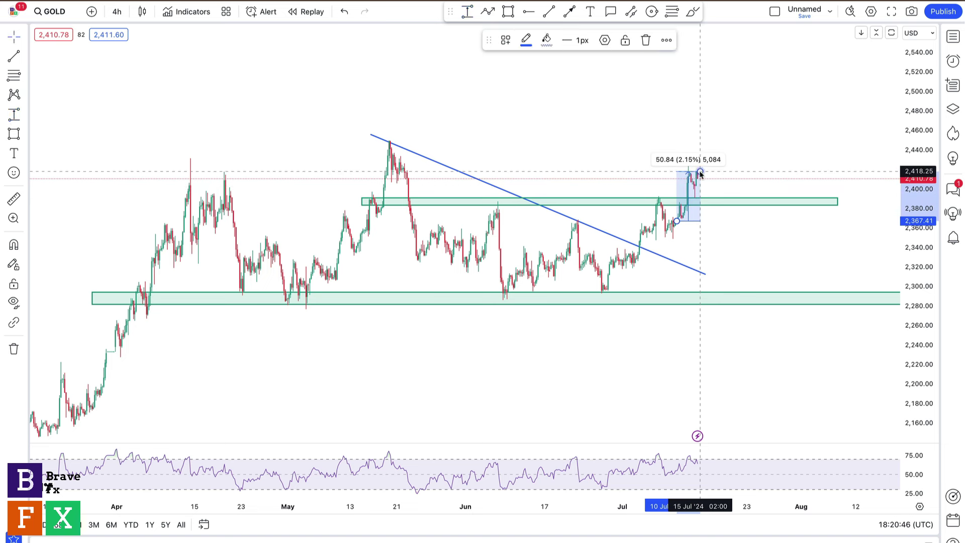
pyautogui.press('Delete')
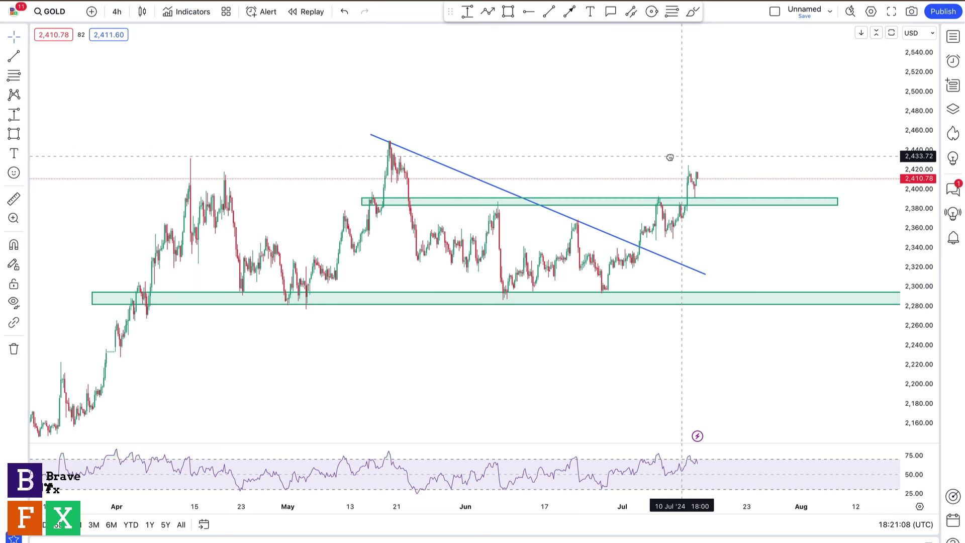
# - Draw a horizontal ray from the May peak at about 2,450
pyautogui.moveTo(668, 155)
pyautogui.mouseDown()
pyautogui.moveTo(631, 156)
pyautogui.moveTo(666, 158)
pyautogui.mouseUp()
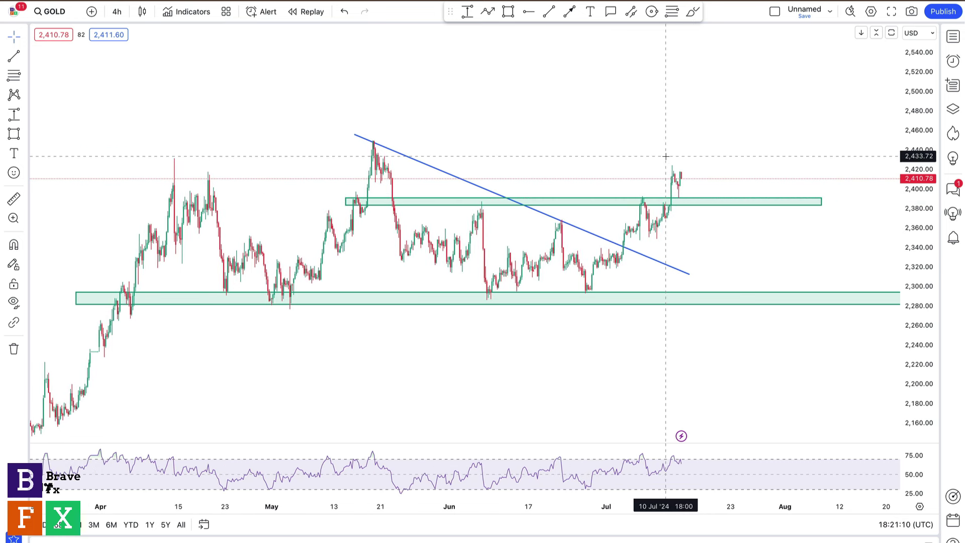
pyautogui.click(525, 15)
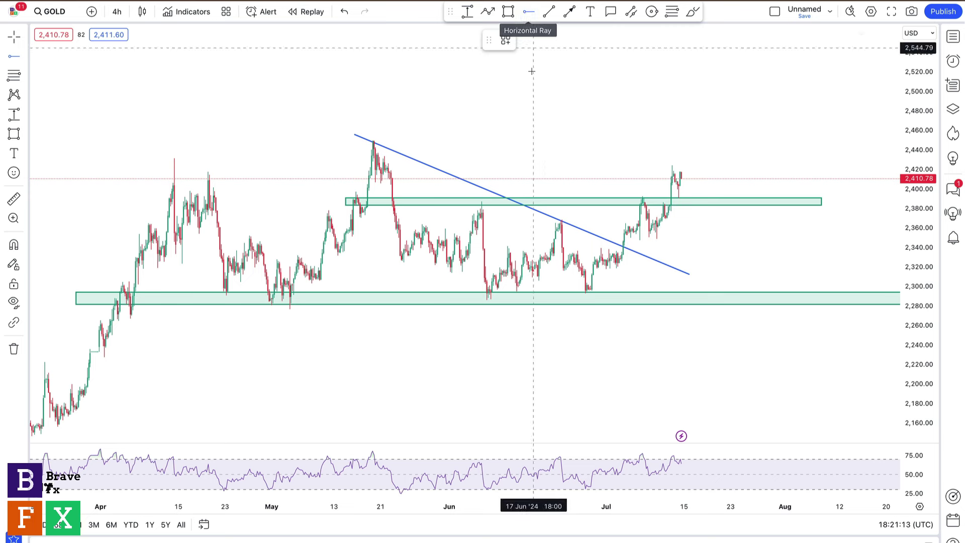
pyautogui.click(365, 141)
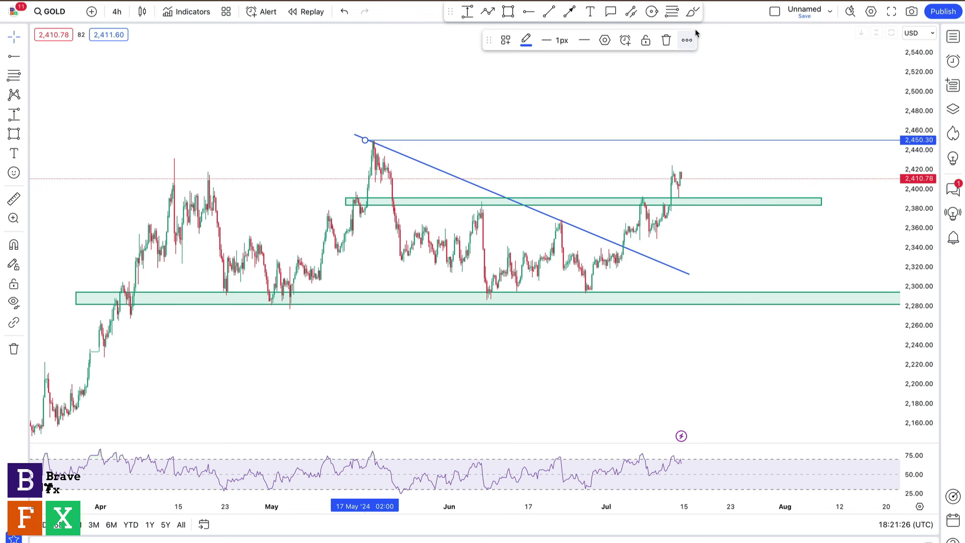
# - Brush a sideways-then-rising price path from the latest candles to about 2,490 and draw a short descending trend line from about 2,424 to 2,413
pyautogui.click(693, 11)
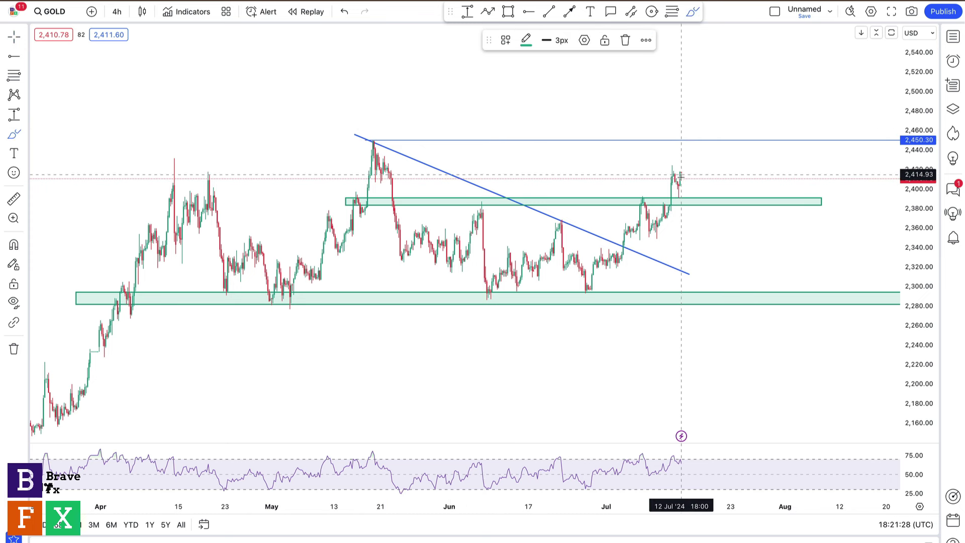
pyautogui.moveTo(679, 174)
pyautogui.mouseDown()
pyautogui.moveTo(682, 187)
pyautogui.moveTo(697, 177)
pyautogui.moveTo(702, 102)
pyautogui.mouseUp()
pyautogui.hotkey('alt', 't')
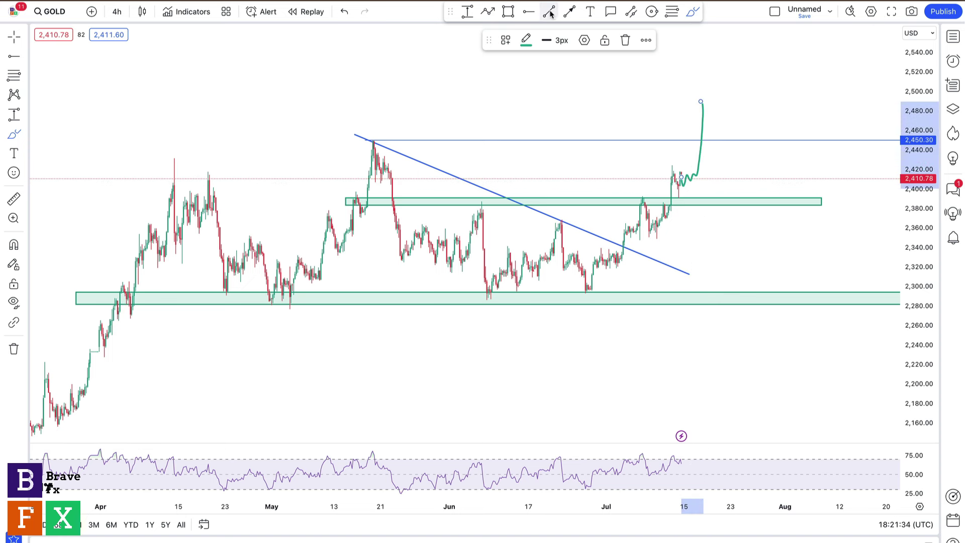
pyautogui.click(667, 167)
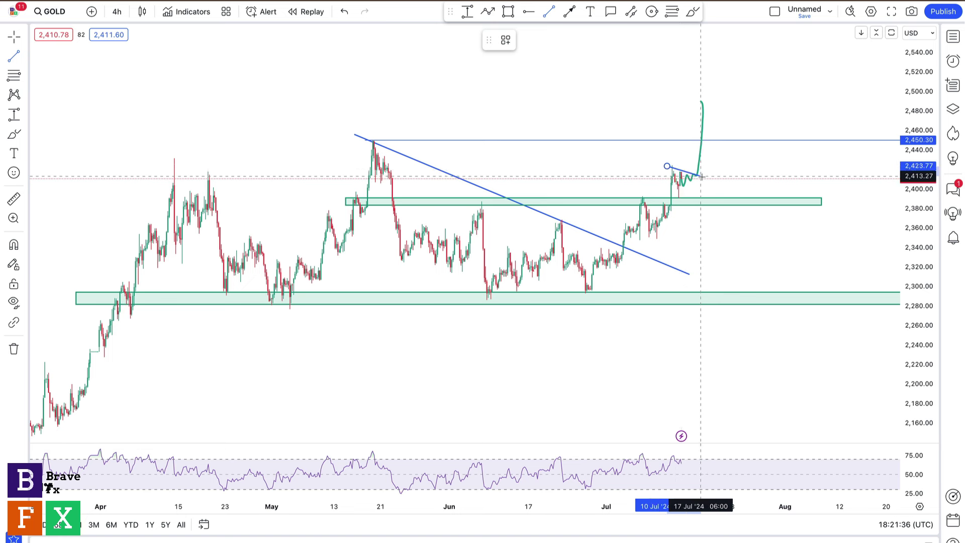
pyautogui.click(707, 177)
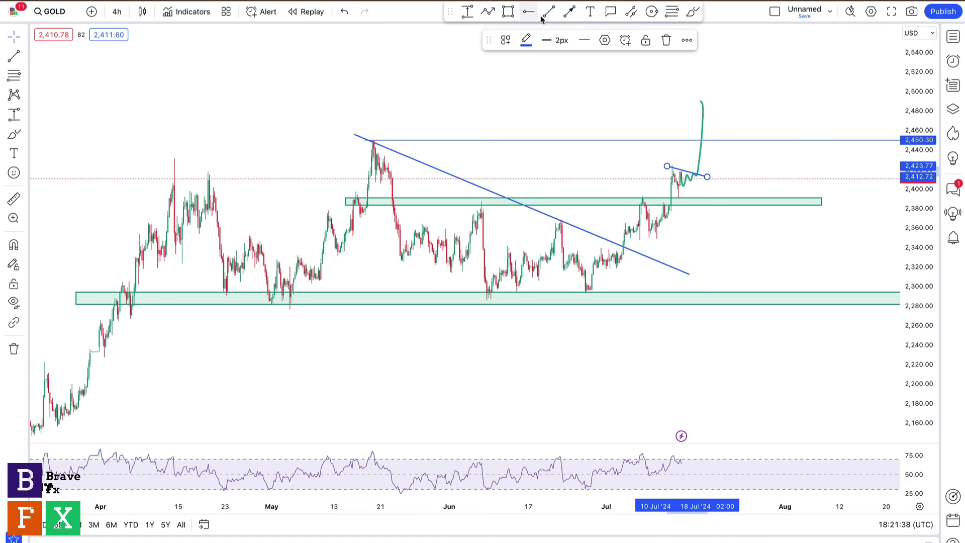
pyautogui.click(688, 164)
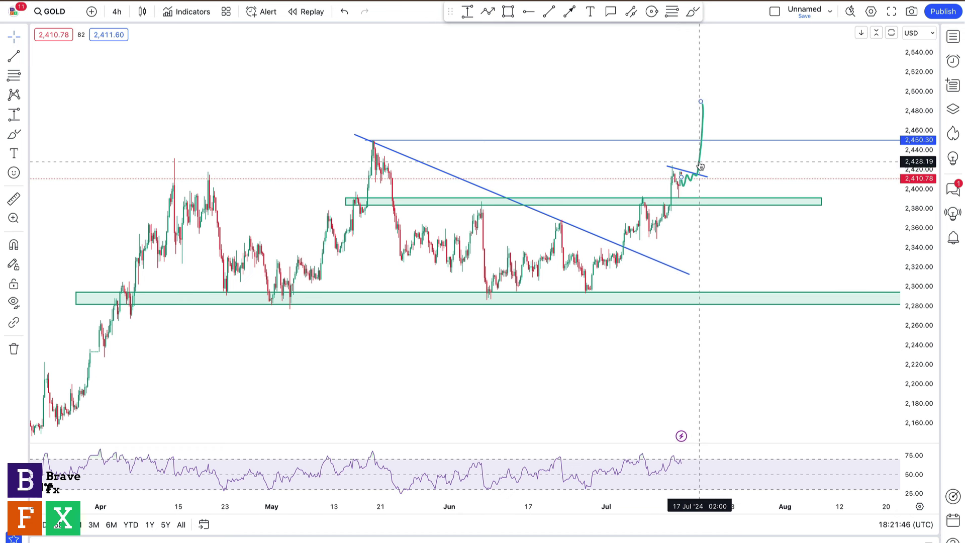
# - Switch the gold chart to the 2-hour interval
pyautogui.click(117, 11)
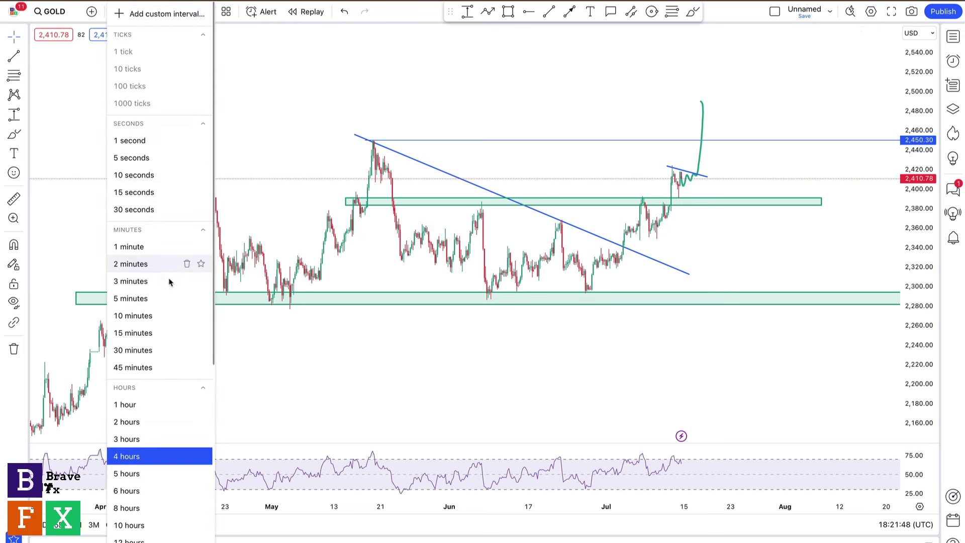
pyautogui.click(132, 423)
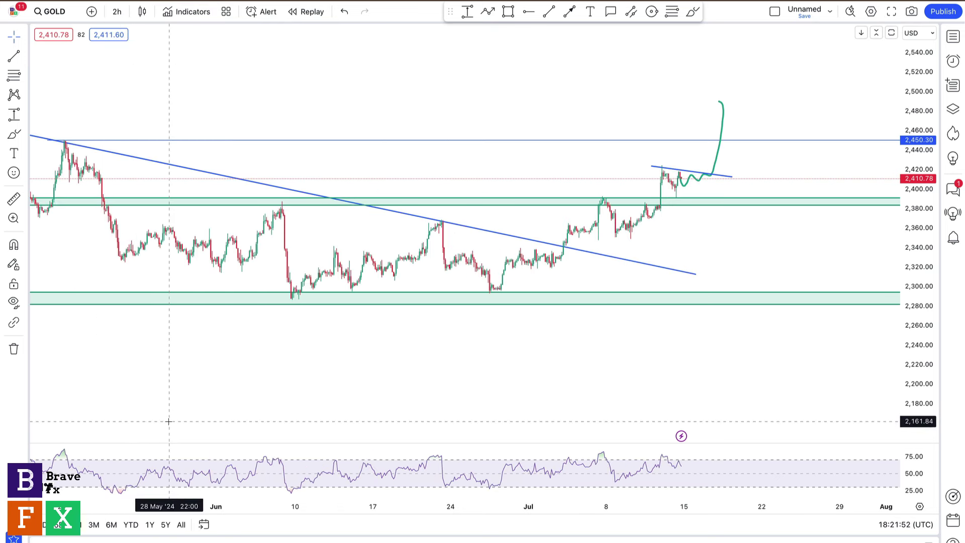
pyautogui.scroll(-2, 232, 442)
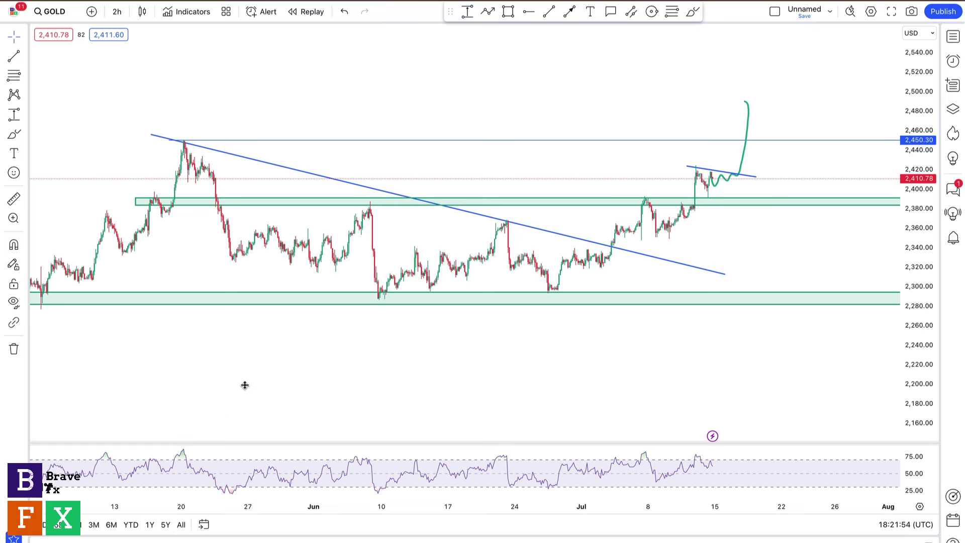
pyautogui.scroll(-1, 252, 375)
pyautogui.moveTo(391, 354); pyautogui.dragTo(410, 362)
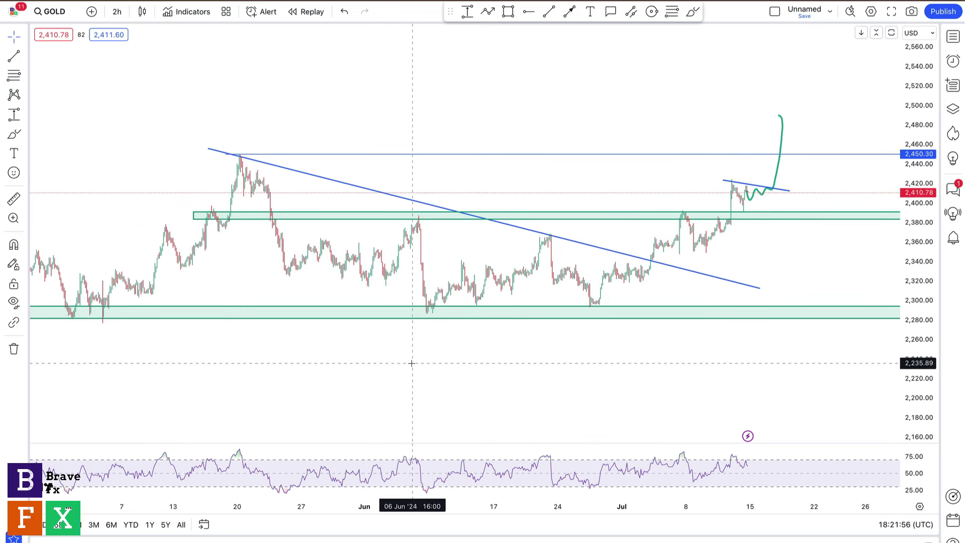
pyautogui.scroll(-1, 412, 363)
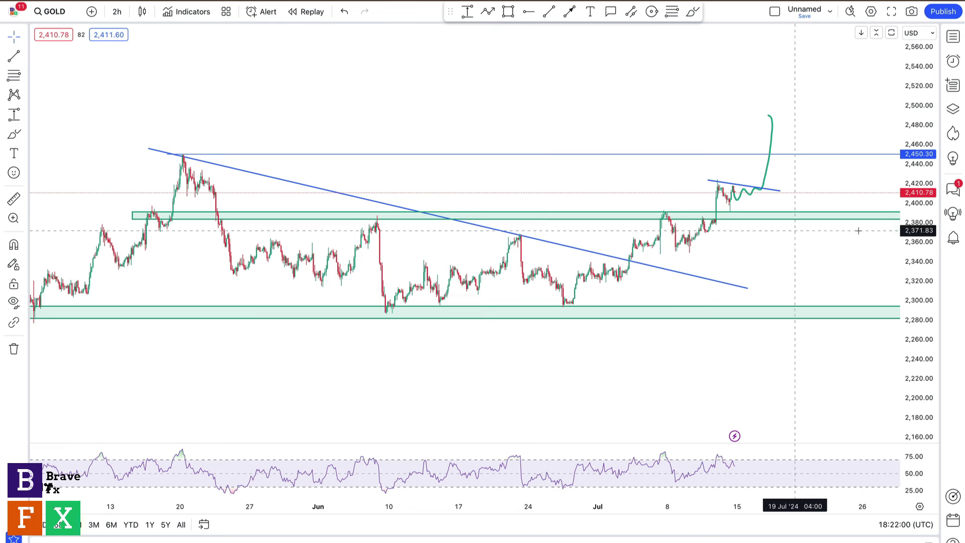
# - Draw a rectangle zone over the early July support lows, from about 2,349 to 2,358, extending to about 23 July
pyautogui.moveTo(920, 257); pyautogui.dragTo(920, 237)
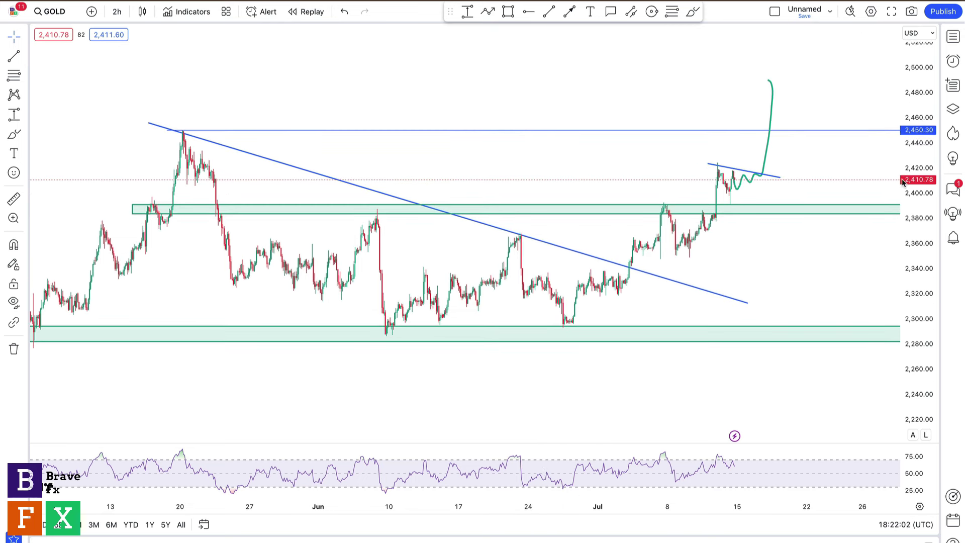
pyautogui.click(508, 11)
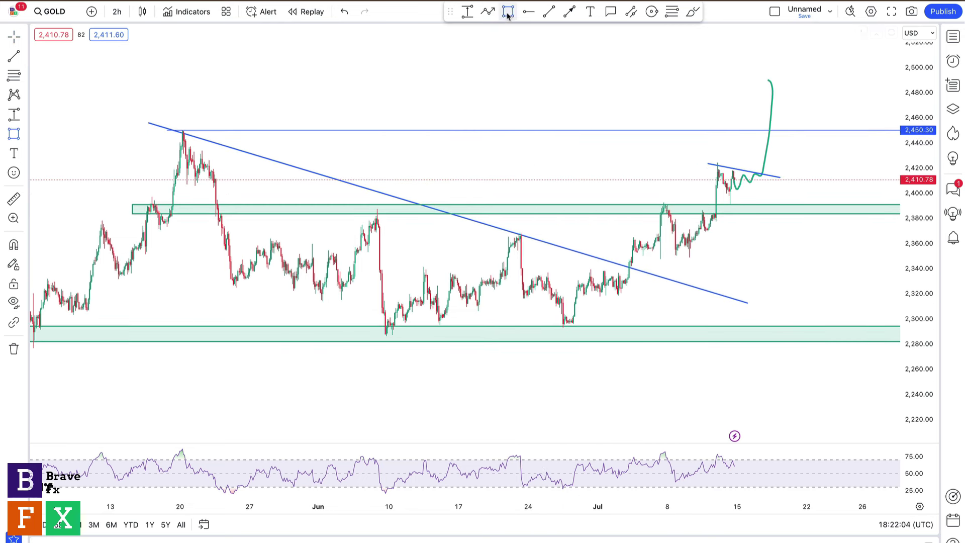
pyautogui.moveTo(627, 258)
pyautogui.mouseDown()
pyautogui.moveTo(801, 257)
pyautogui.moveTo(821, 240)
pyautogui.moveTo(831, 247)
pyautogui.mouseUp()
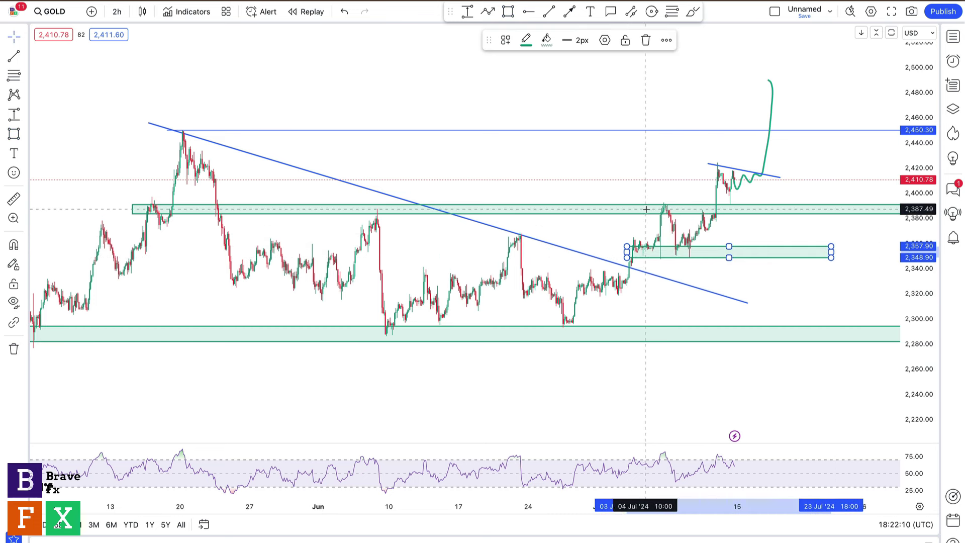
# - Delete the brushed price path and the short descending trend line above the latest candles
pyautogui.click(766, 154)
pyautogui.press('Delete')
pyautogui.click(756, 172)
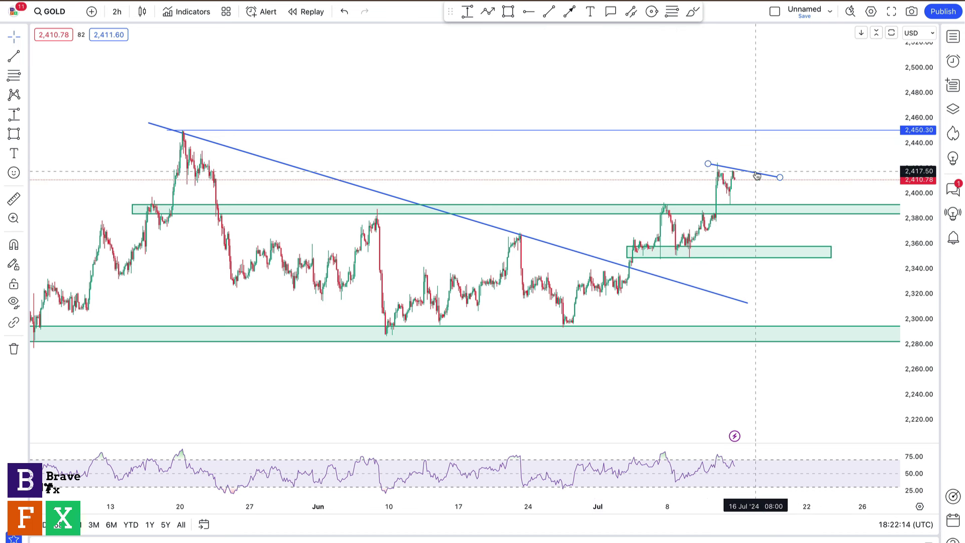
pyautogui.press('Delete')
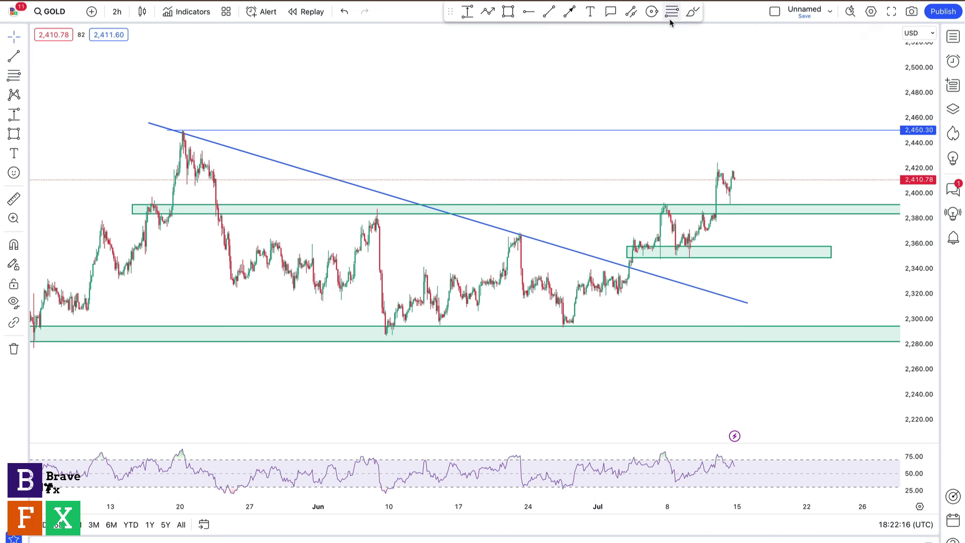
# - Brush a direct upward price path from the latest candle to about 2,515, and delete the stroke
pyautogui.click(692, 12)
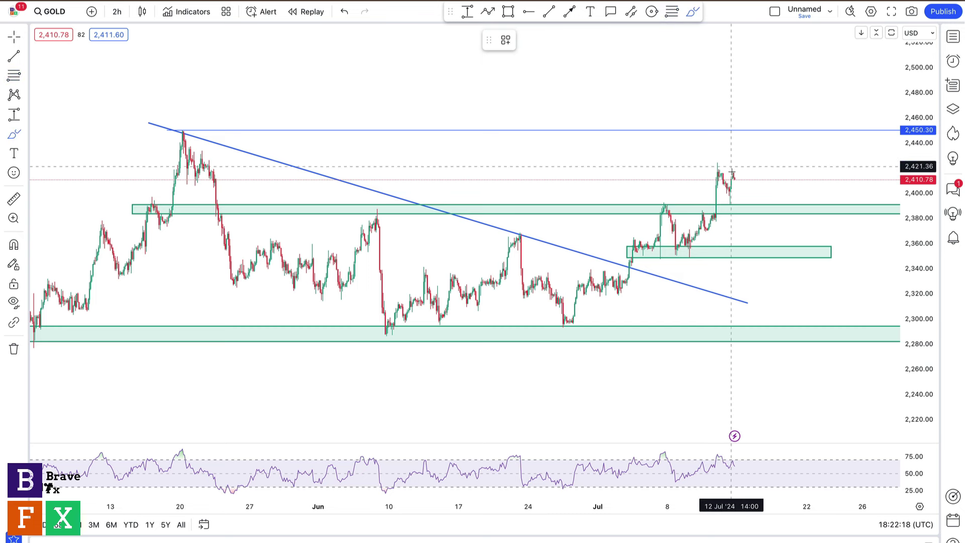
pyautogui.moveTo(733, 176); pyautogui.dragTo(753, 49)
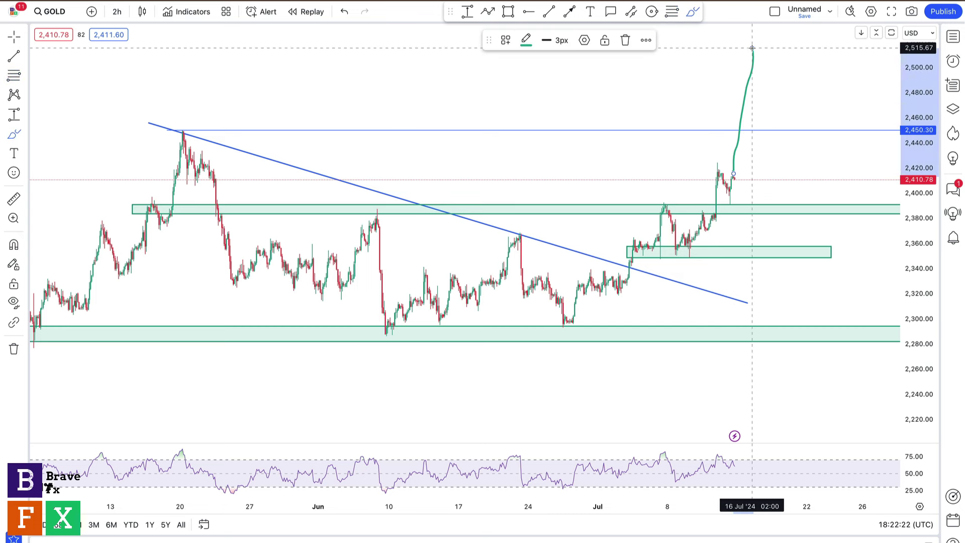
pyautogui.press('Delete')
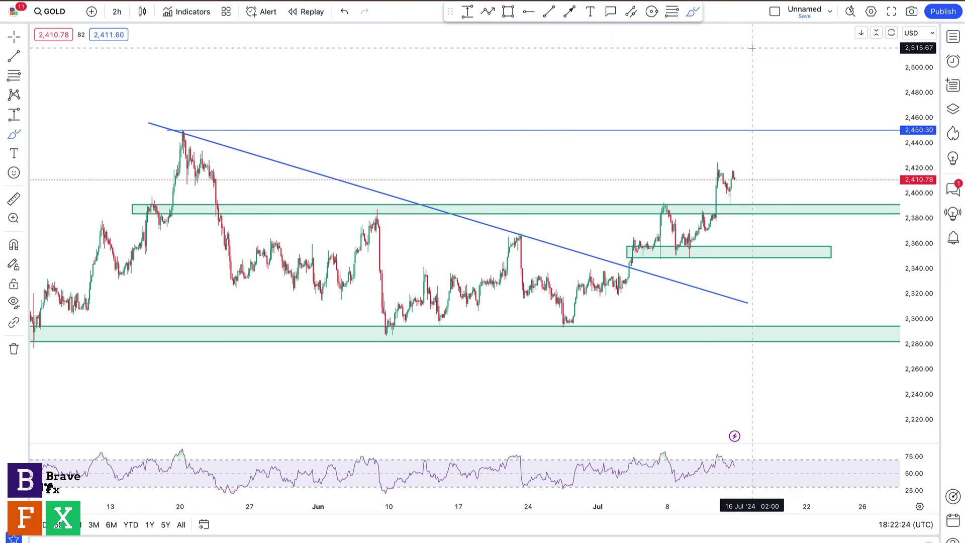
# - Brush a price path dipping from the latest candles to the 2,385–2,391 zone and rising to about 2,492, and delete the stroke
pyautogui.moveTo(734, 176)
pyautogui.mouseDown()
pyautogui.moveTo(764, 207)
pyautogui.moveTo(754, 203)
pyautogui.moveTo(765, 206)
pyautogui.moveTo(777, 182)
pyautogui.moveTo(801, 78)
pyautogui.mouseUp()
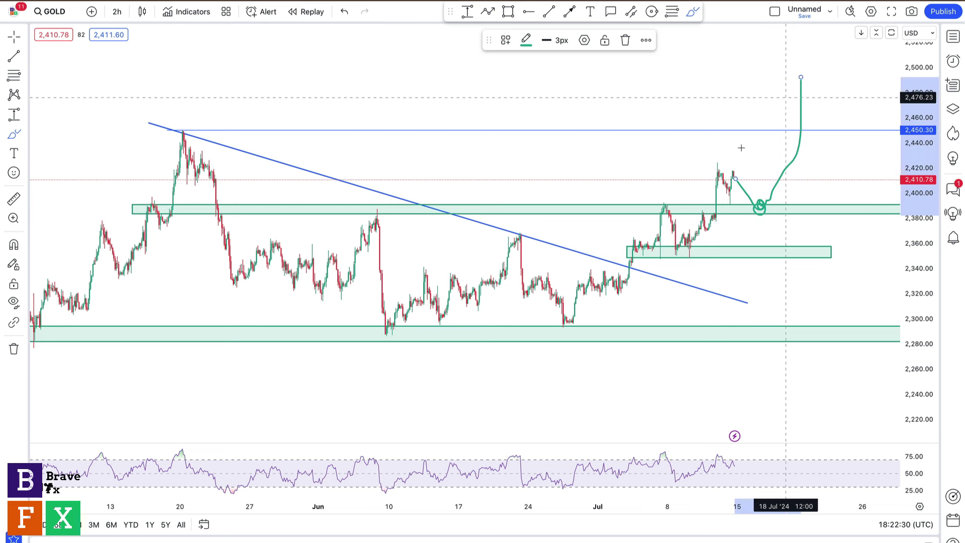
pyautogui.moveTo(671, 251)
pyautogui.mouseDown()
pyautogui.moveTo(695, 246)
pyautogui.moveTo(689, 234)
pyautogui.mouseUp()
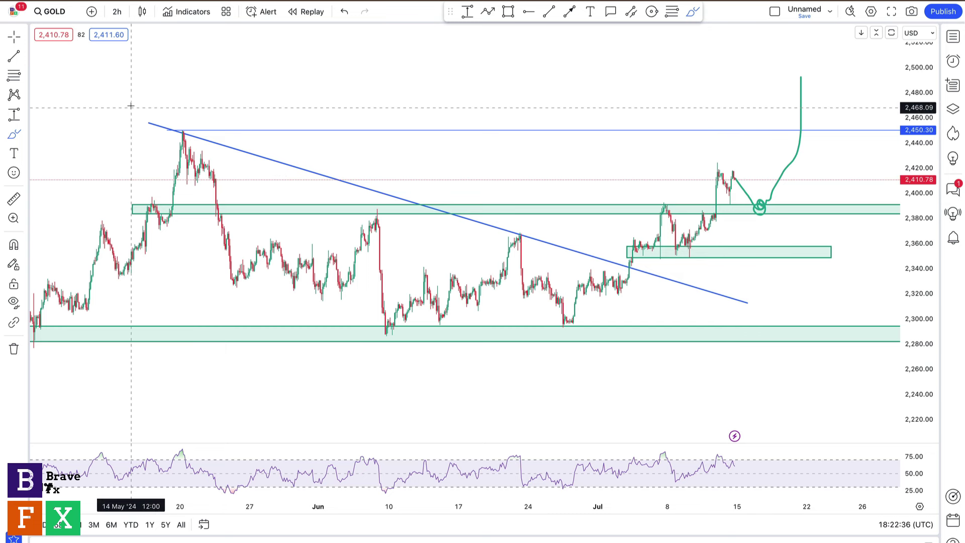
pyautogui.press('Escape')
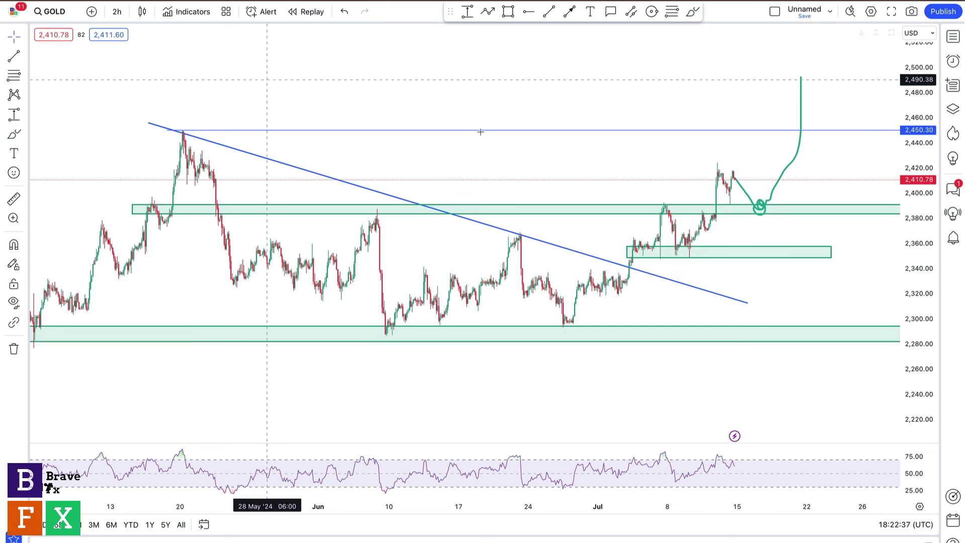
pyautogui.click(780, 175)
pyautogui.press('Delete')
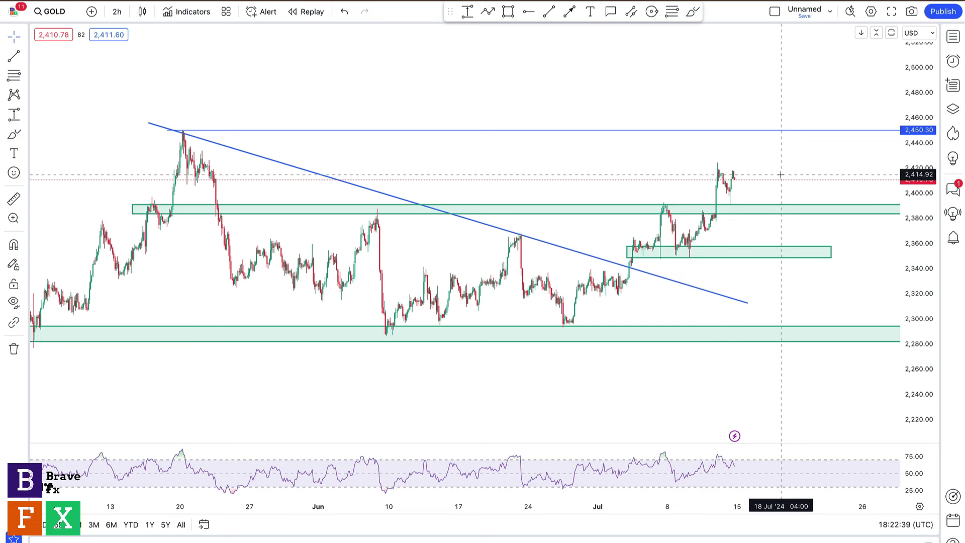
# - Brush a path dipping to about 2,391 and rising to about 2,473, and draw a flat trend line at about 2,418 over the latest highs
pyautogui.click(693, 11)
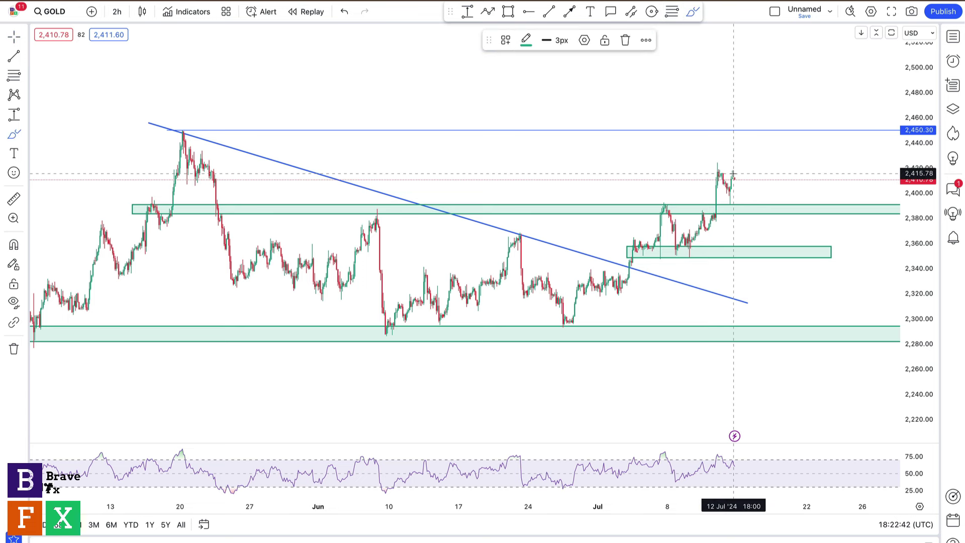
pyautogui.moveTo(733, 172)
pyautogui.mouseDown()
pyautogui.moveTo(745, 208)
pyautogui.moveTo(761, 103)
pyautogui.mouseUp()
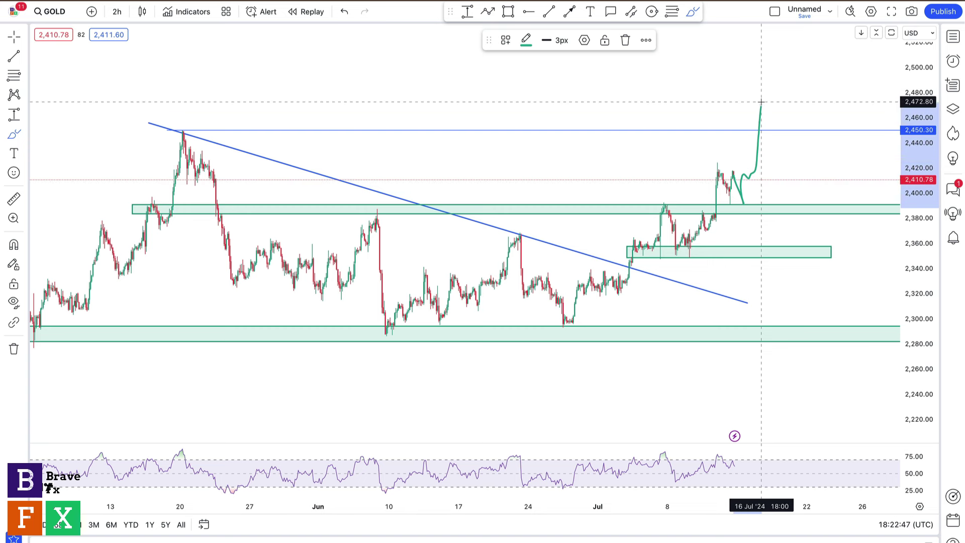
pyautogui.click(549, 11)
pyautogui.click(712, 171)
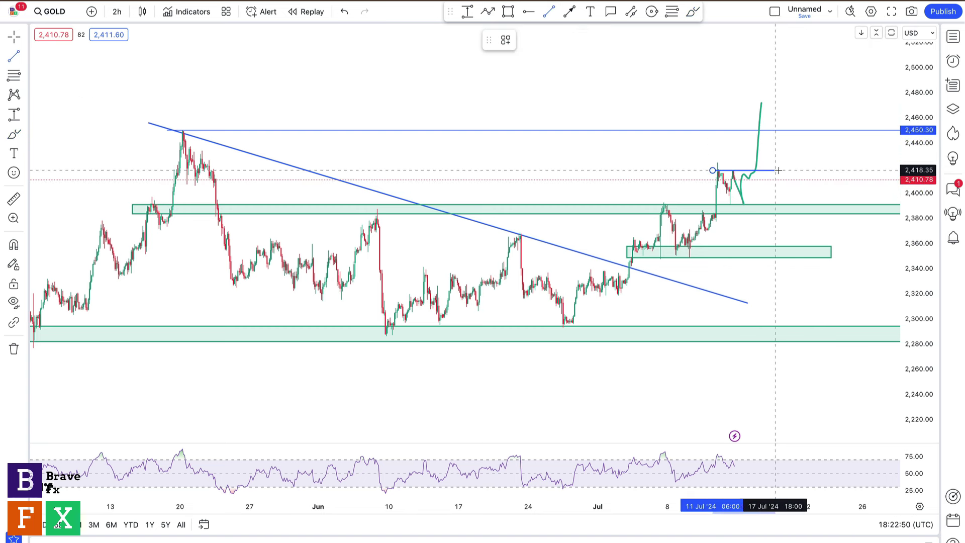
pyautogui.click(780, 170)
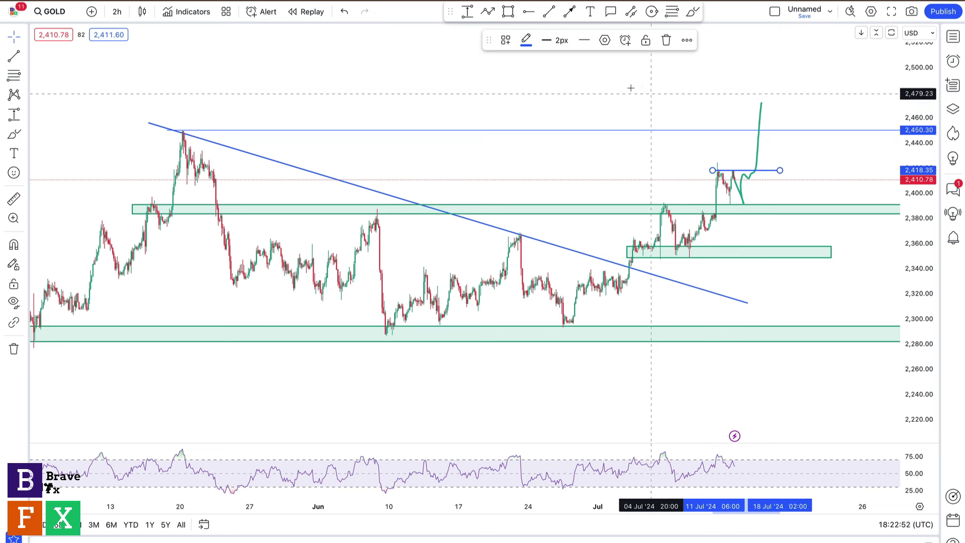
# - Place a horizontal ray at about 2,422 above the recent highs, and try to add another at about 2,405
pyautogui.click(529, 11)
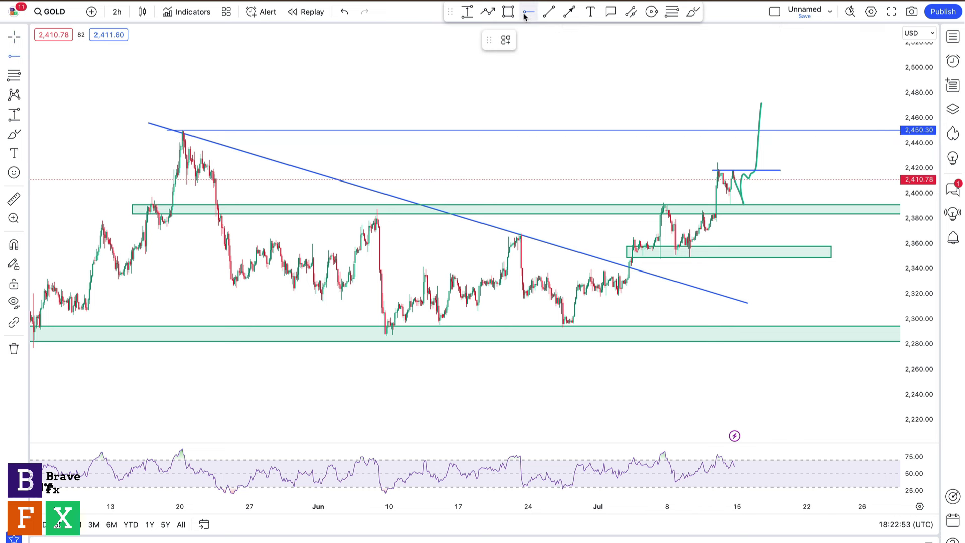
pyautogui.click(743, 166)
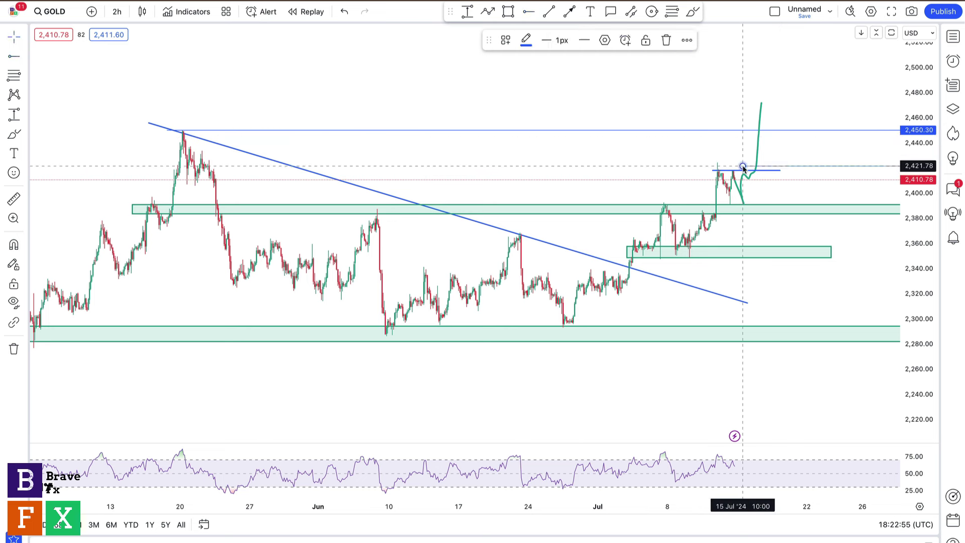
pyautogui.click(529, 11)
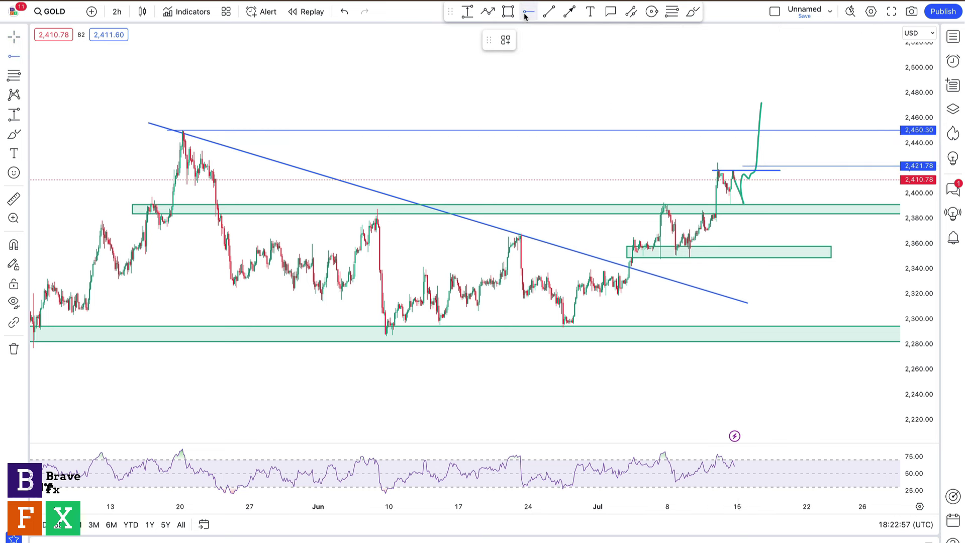
pyautogui.click(749, 187)
pyautogui.moveTo(748, 186); pyautogui.dragTo(725, 212)
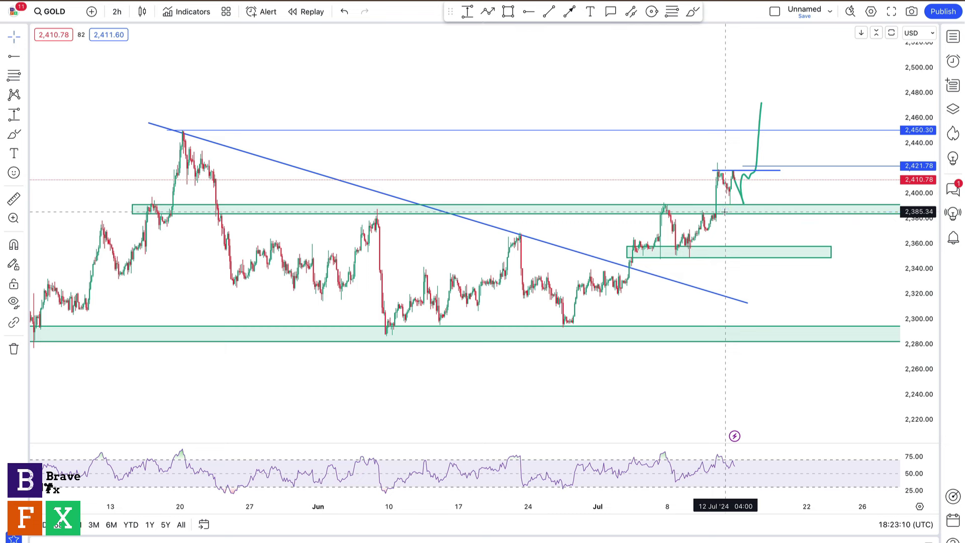
# - Delete the horizontal ray, the flat trend line at the latest highs and the brushed price path
pyautogui.press('Delete')
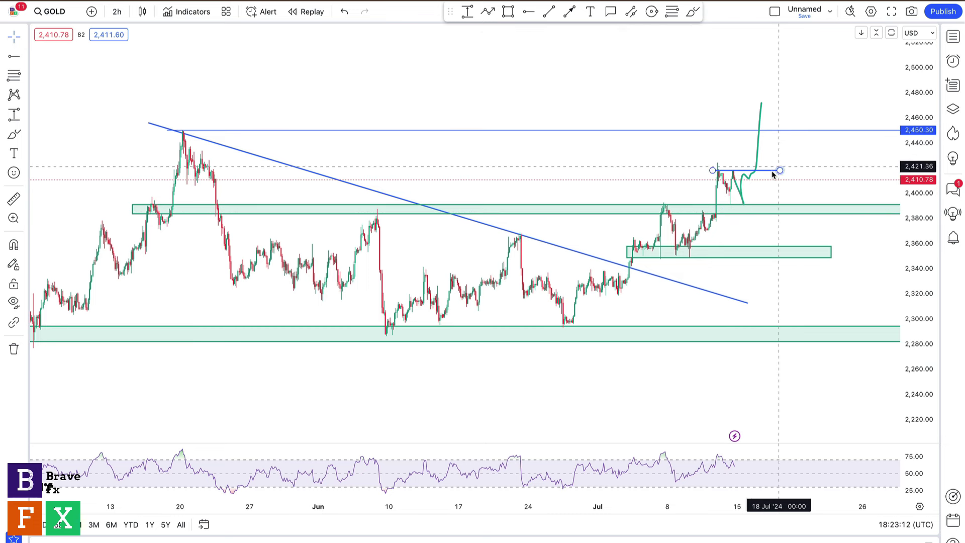
pyautogui.click(770, 171)
pyautogui.press('Delete')
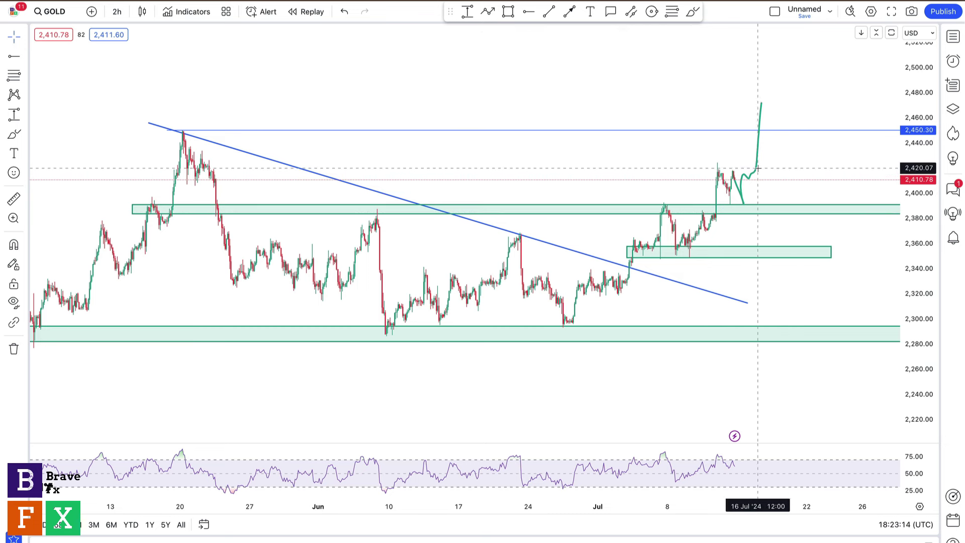
pyautogui.click(755, 168)
pyautogui.press('Delete')
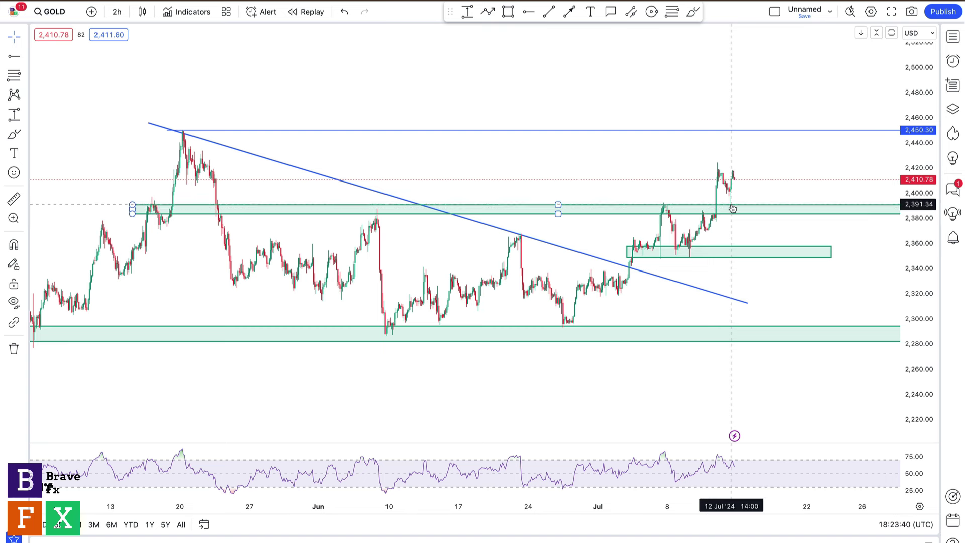
# - Brush a price path that consolidates beside the latest candles and rises to about 2,481, and remove the stroke
pyautogui.click(694, 14)
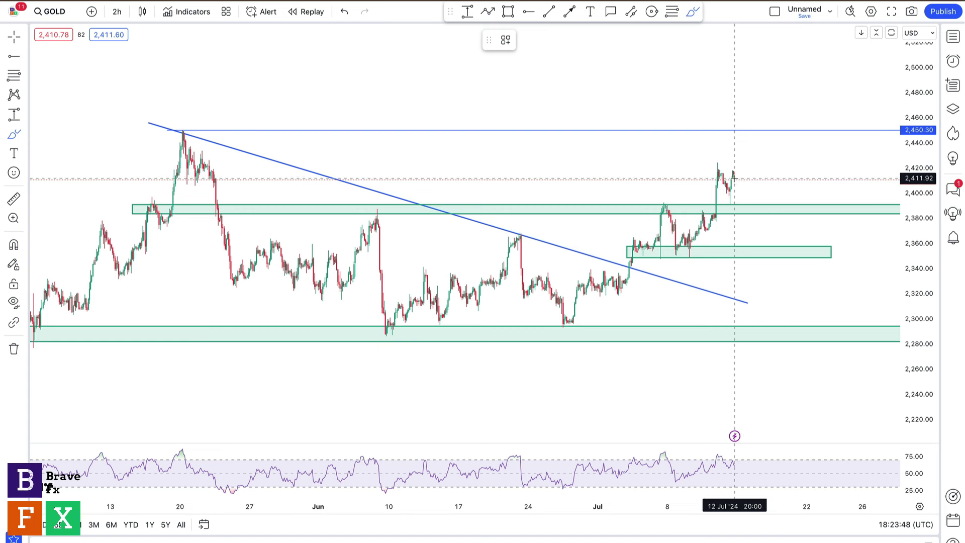
pyautogui.moveTo(736, 180)
pyautogui.mouseDown()
pyautogui.moveTo(740, 191)
pyautogui.moveTo(759, 169)
pyautogui.moveTo(771, 92)
pyautogui.mouseUp()
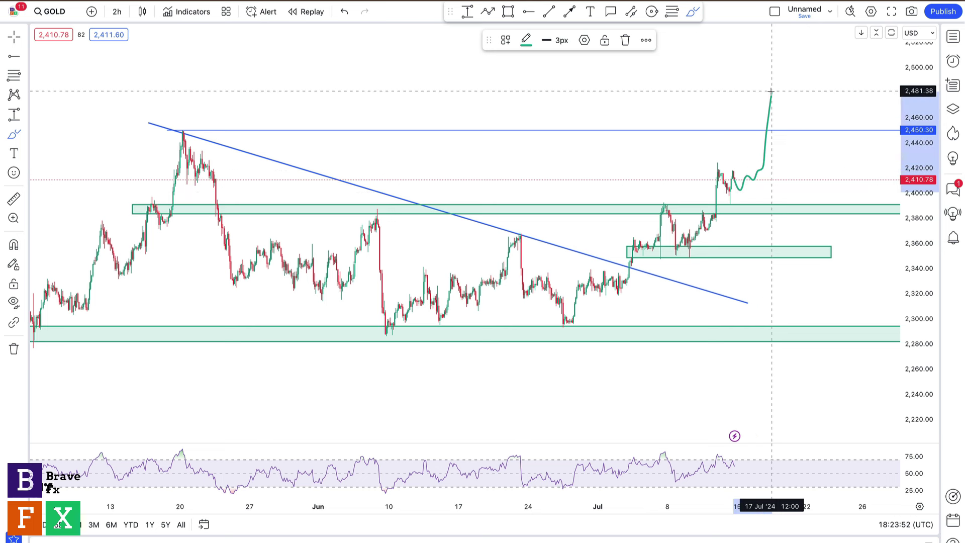
pyautogui.press('Escape')
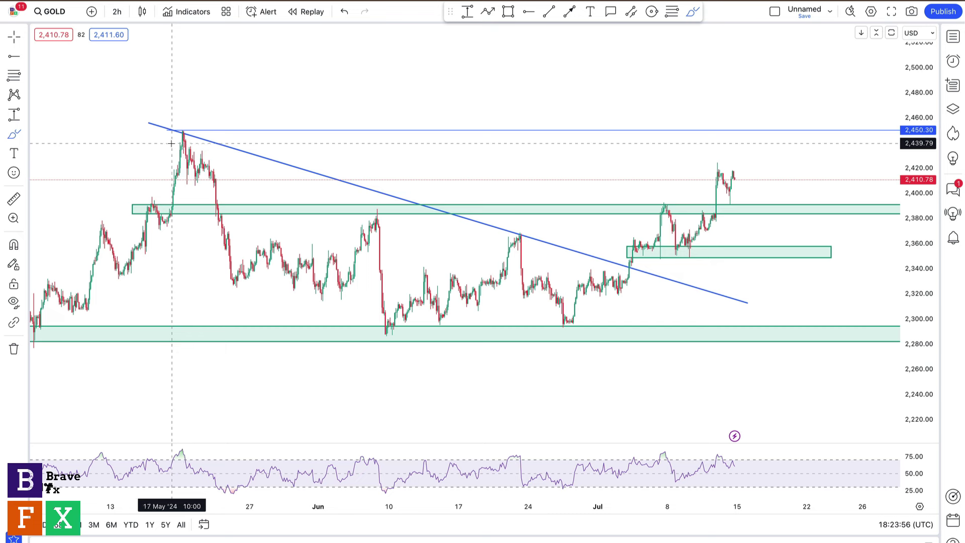
pyautogui.press('Escape')
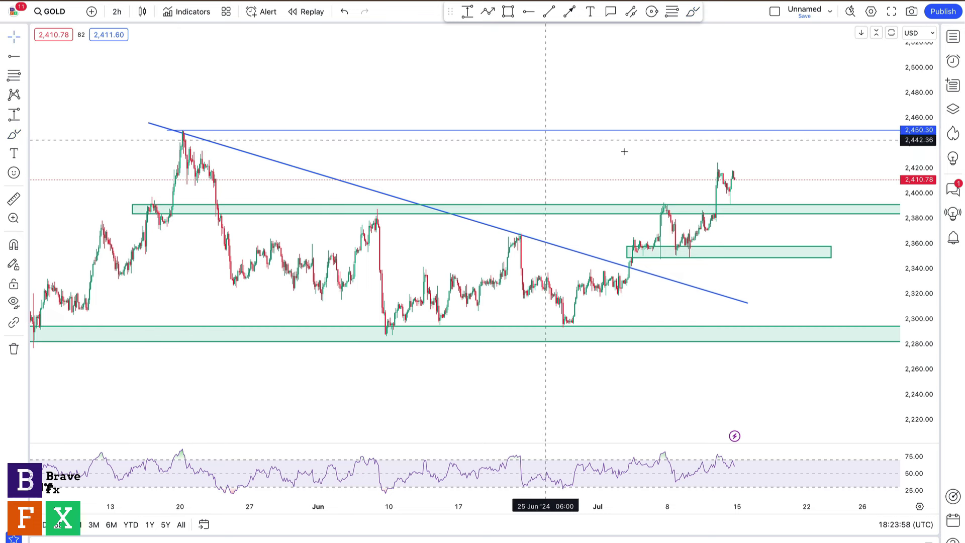
# - Draw an ascending trend line under the swing lows from about 2,289 on 26 June to about 2,426 on 23 July
pyautogui.click(548, 13)
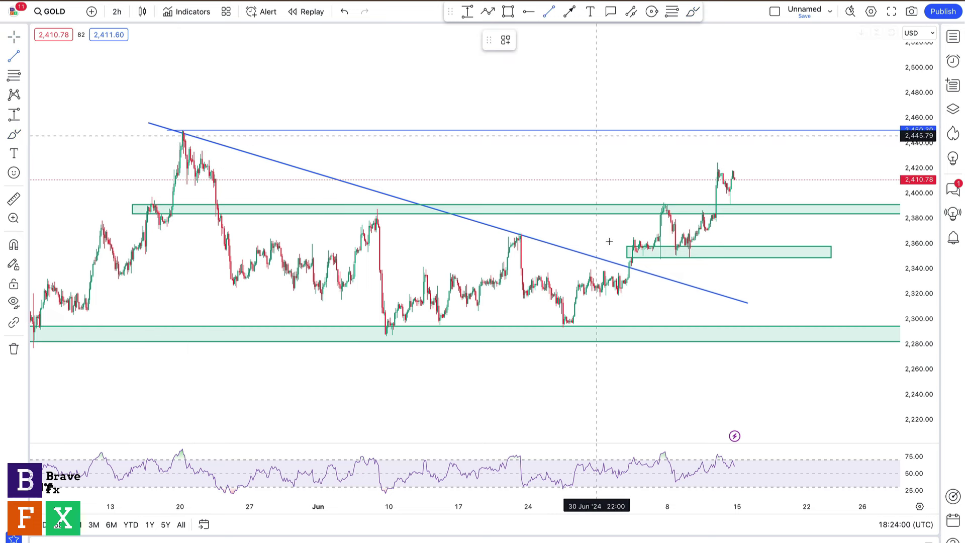
pyautogui.click(560, 333)
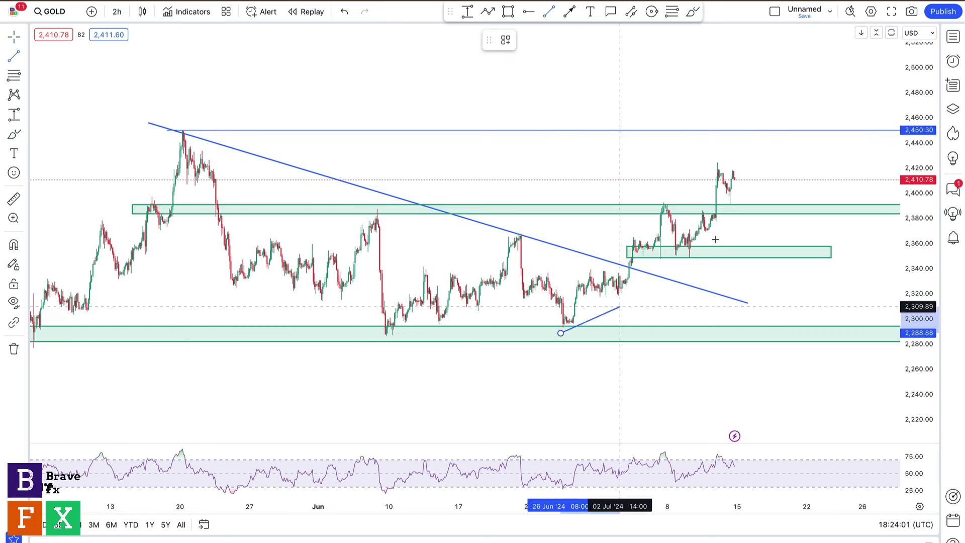
pyautogui.click(824, 160)
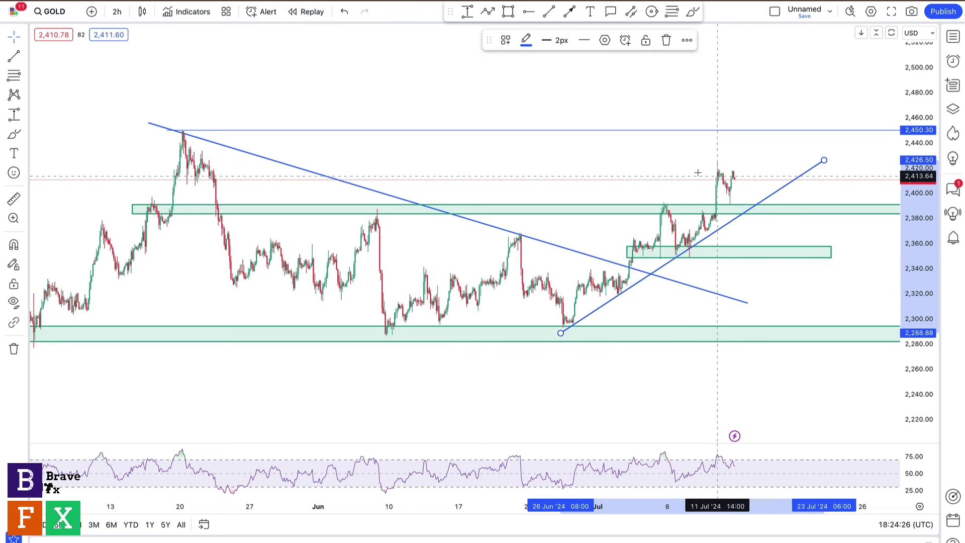
pyautogui.click(653, 166)
pyautogui.moveTo(590, 166); pyautogui.dragTo(550, 166)
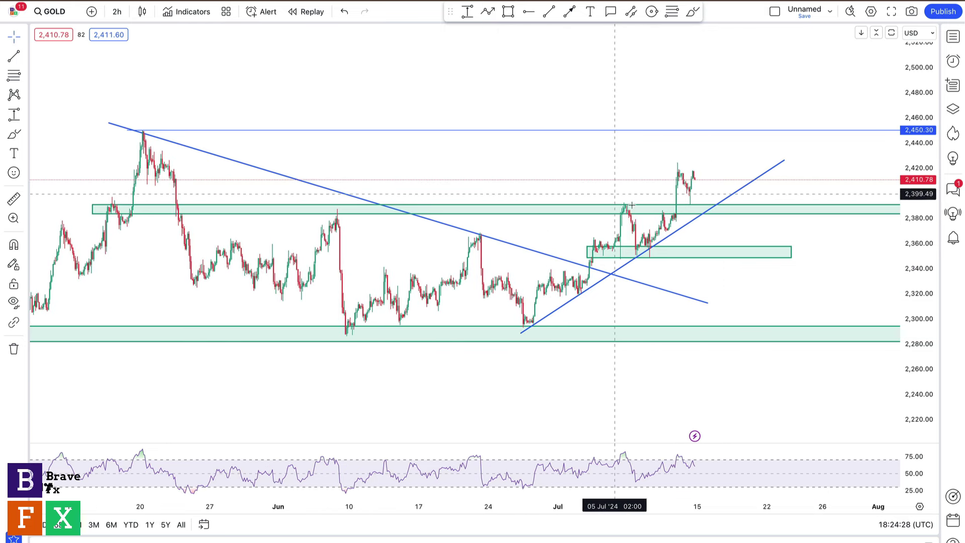
# - Brush a bearish path that stalls at the 2,385–2,391 zone and drops to about 2,356, and scribble over the stalling area
pyautogui.click(693, 11)
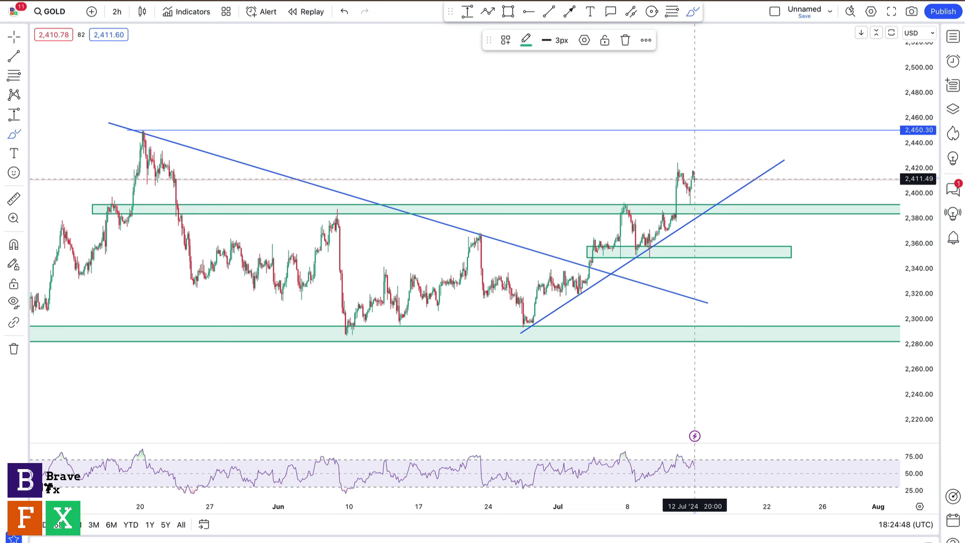
pyautogui.moveTo(694, 176)
pyautogui.mouseDown()
pyautogui.moveTo(710, 209)
pyautogui.moveTo(728, 197)
pyautogui.moveTo(739, 249)
pyautogui.mouseUp()
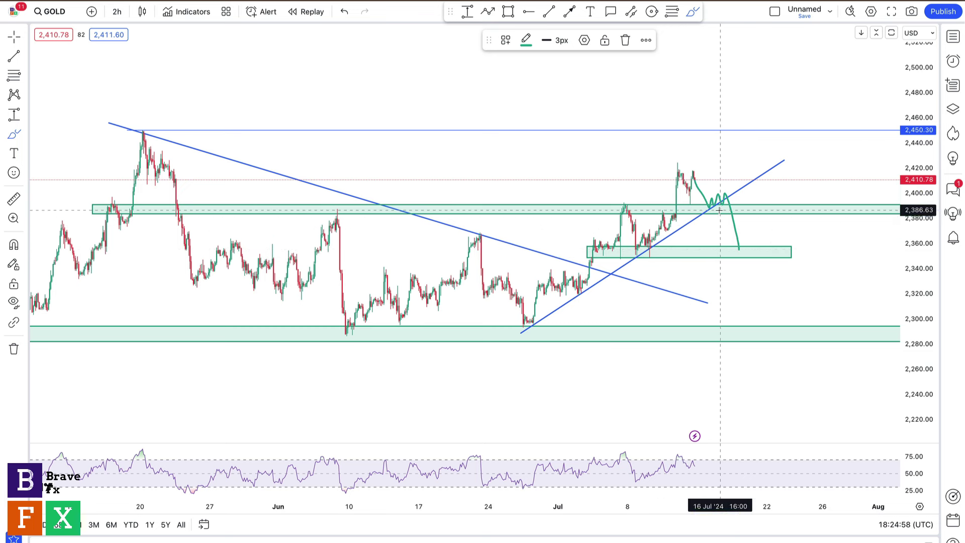
pyautogui.moveTo(720, 210)
pyautogui.mouseDown()
pyautogui.moveTo(669, 208)
pyautogui.moveTo(739, 207)
pyautogui.moveTo(658, 208)
pyautogui.moveTo(734, 206)
pyautogui.moveTo(712, 208)
pyautogui.moveTo(725, 202)
pyautogui.mouseUp()
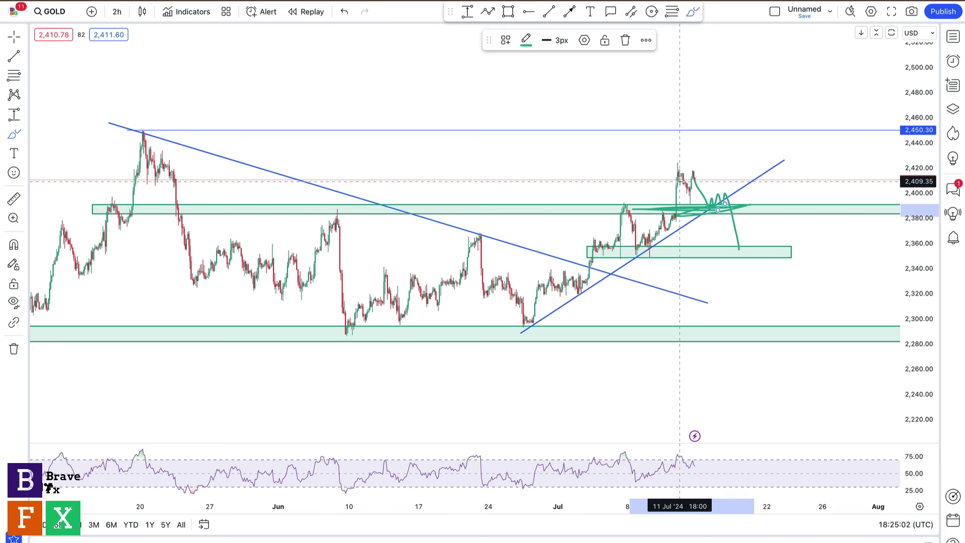
# - Place horizontal rays at about 2,382, just below the upper zone, and about 2,354, inside the early July support zone
pyautogui.click(528, 17)
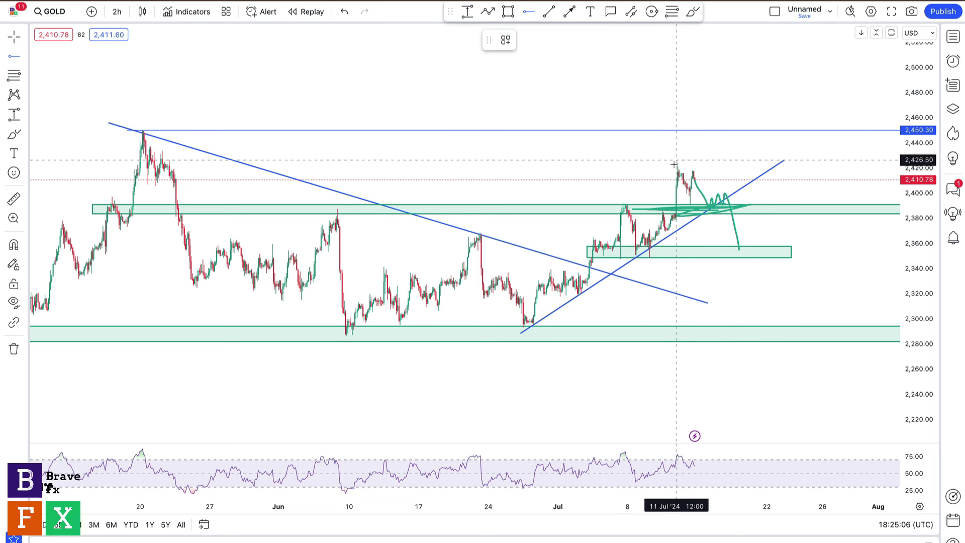
pyautogui.click(716, 217)
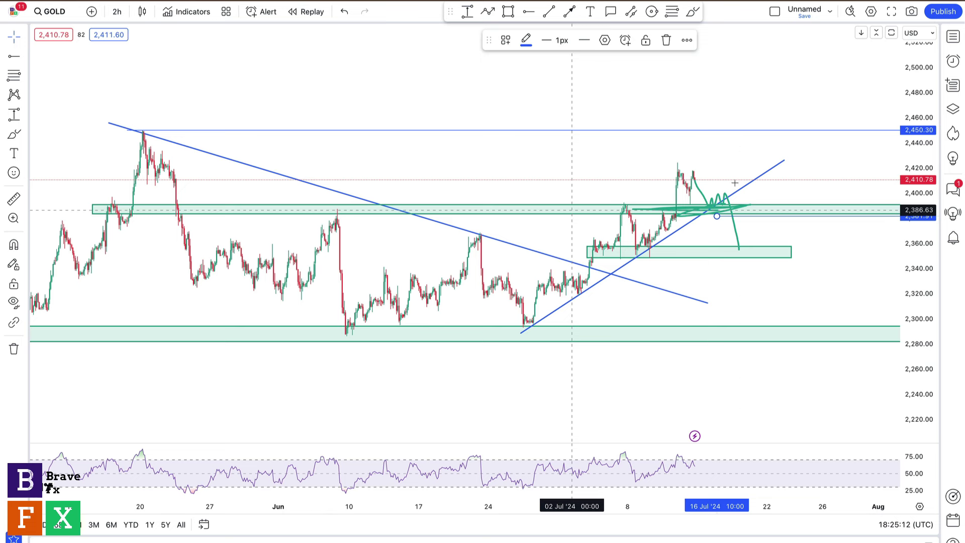
pyautogui.click(528, 11)
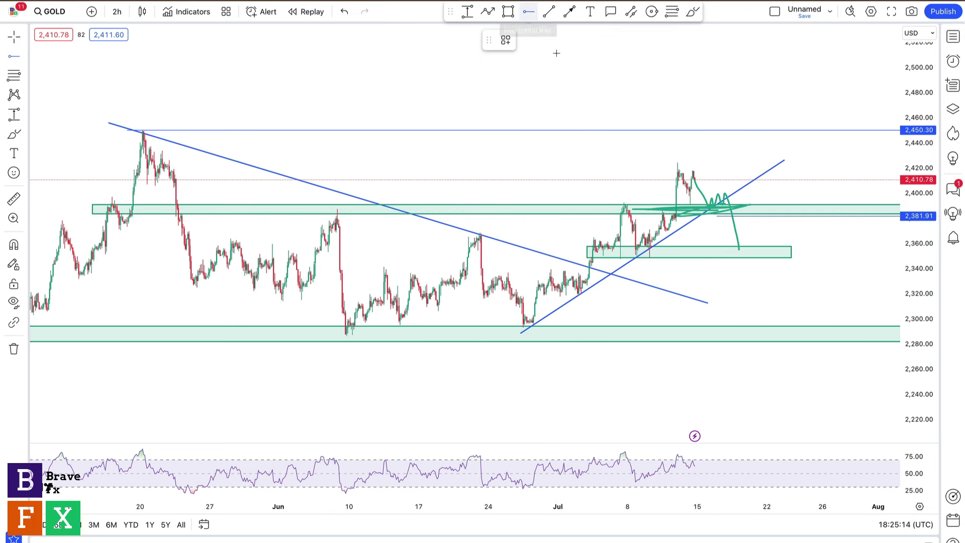
pyautogui.click(725, 252)
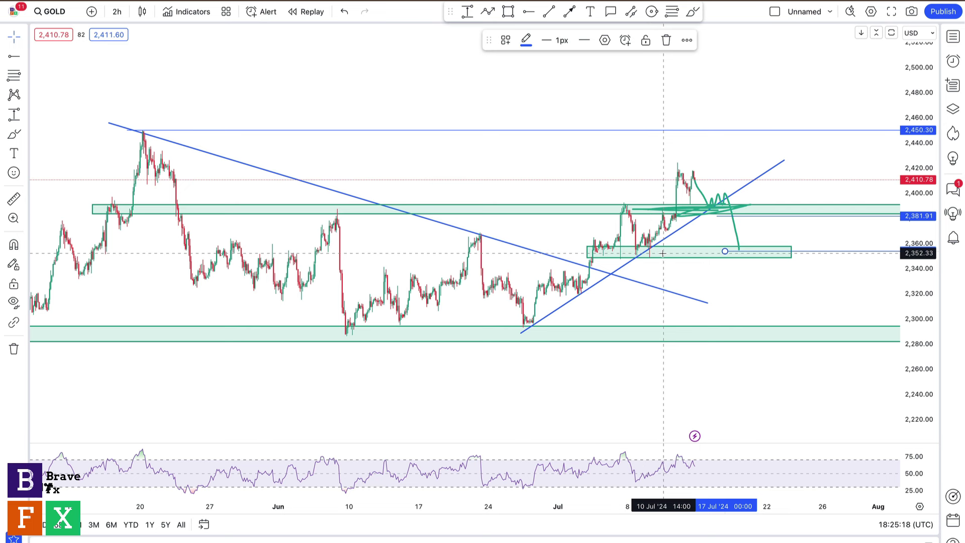
# - Undo the two horizontal rays and both brush strokes of the bearish scenario
pyautogui.press('Escape')
pyautogui.hotkey('ctrl', 'z')
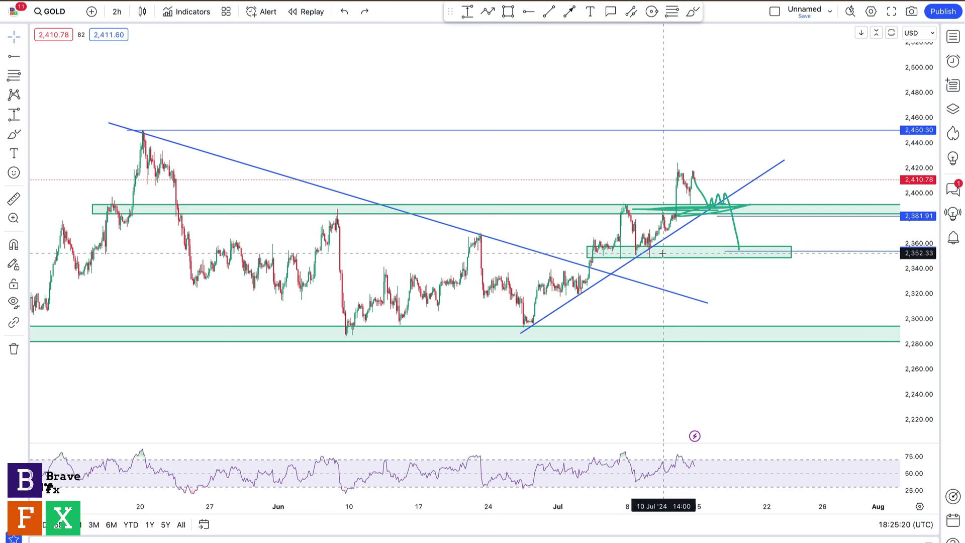
pyautogui.hotkey('ctrl', 'z')
pyautogui.hotkey('ctrl', 'z')
pyautogui.hotkey('ctrl', 'z')
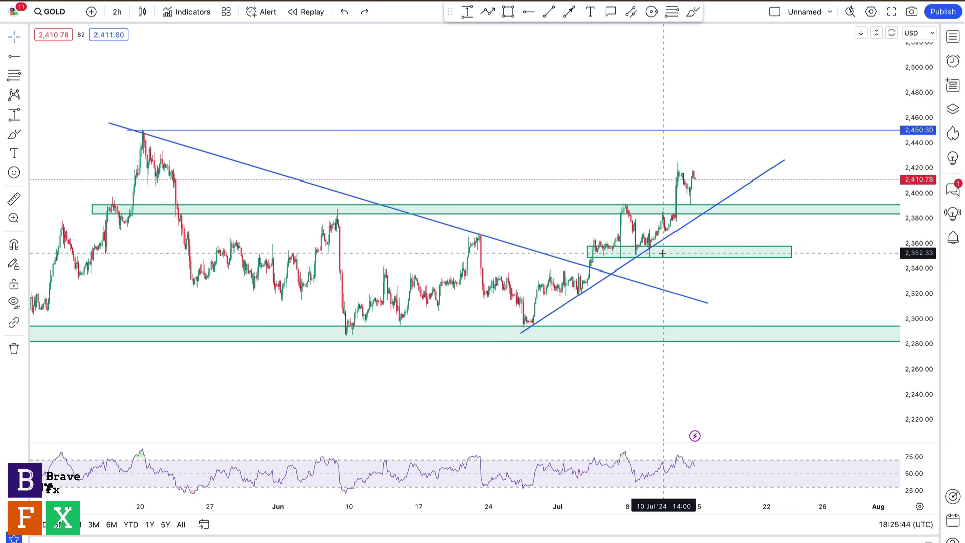
pyautogui.scroll(-5, 459, 193)
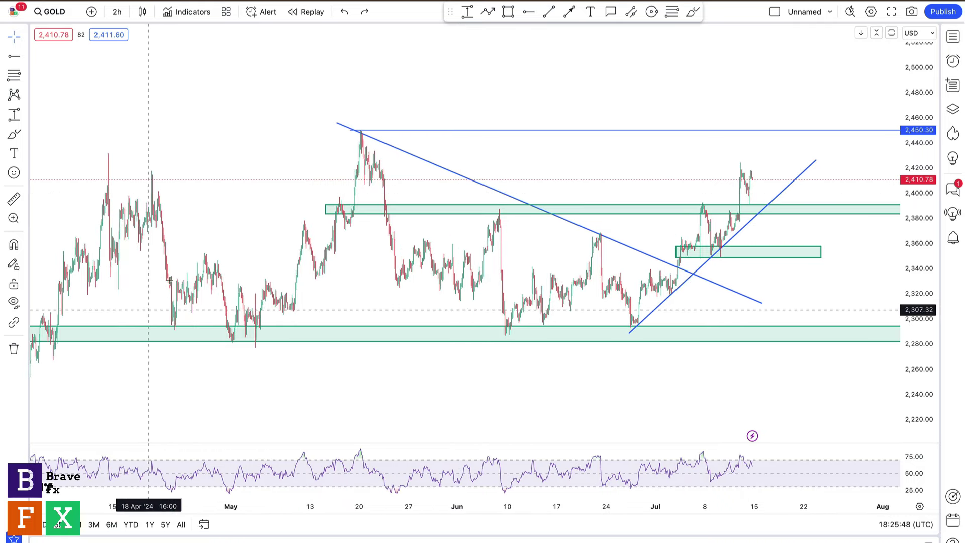
pyautogui.click(552, 207)
pyautogui.moveTo(542, 172); pyautogui.dragTo(455, 166)
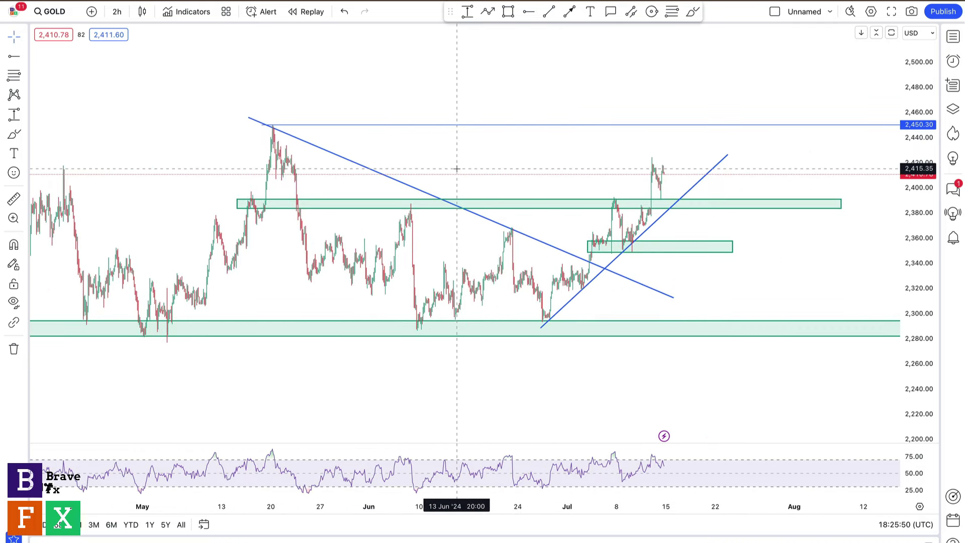
pyautogui.scroll(3, 671, 256)
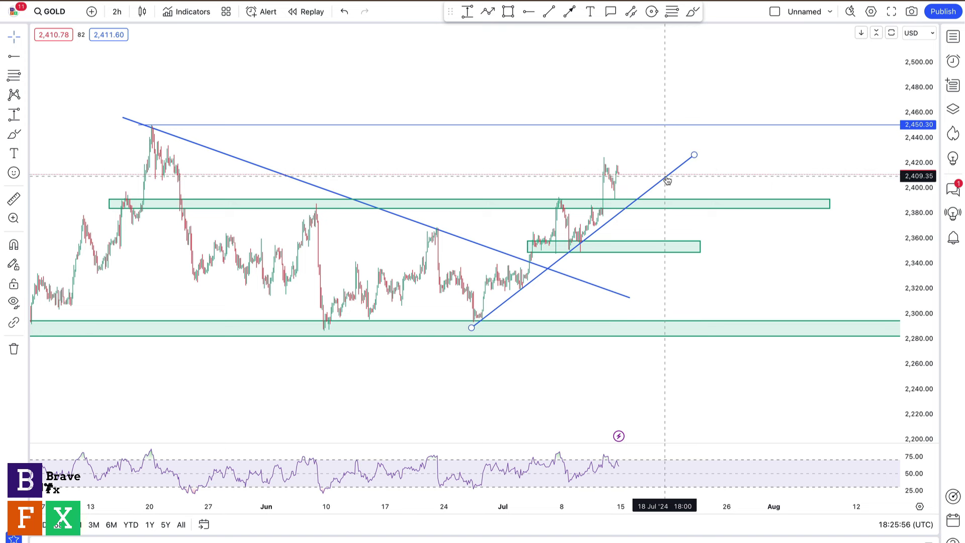
# - Place horizontal rays at about 2,335 and about 2,318 to bracket the consolidation range of late June and early July
pyautogui.click(682, 204)
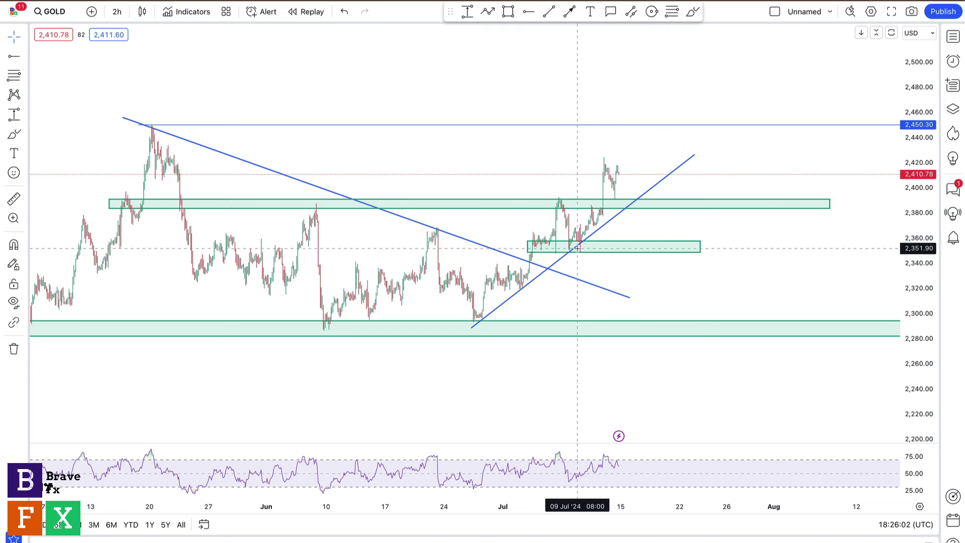
pyautogui.click(528, 11)
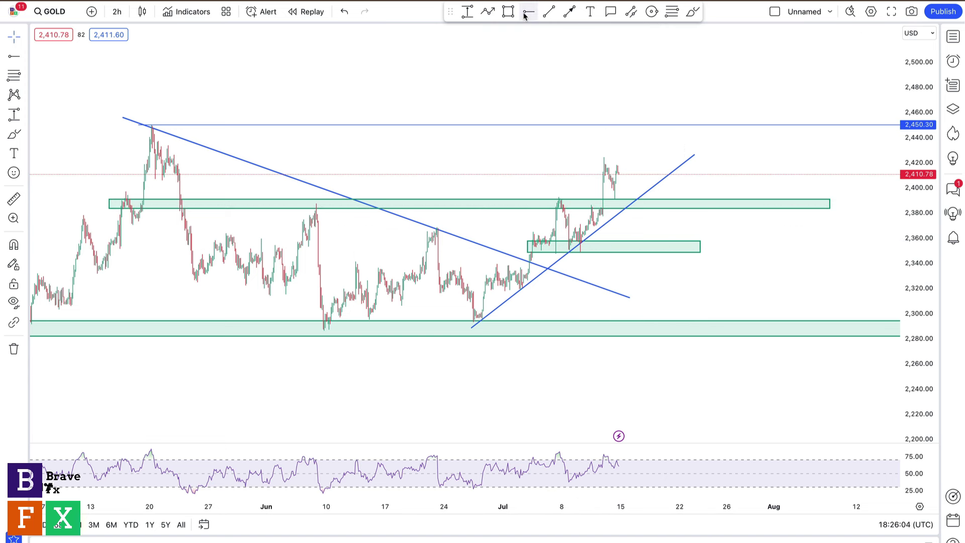
pyautogui.click(449, 271)
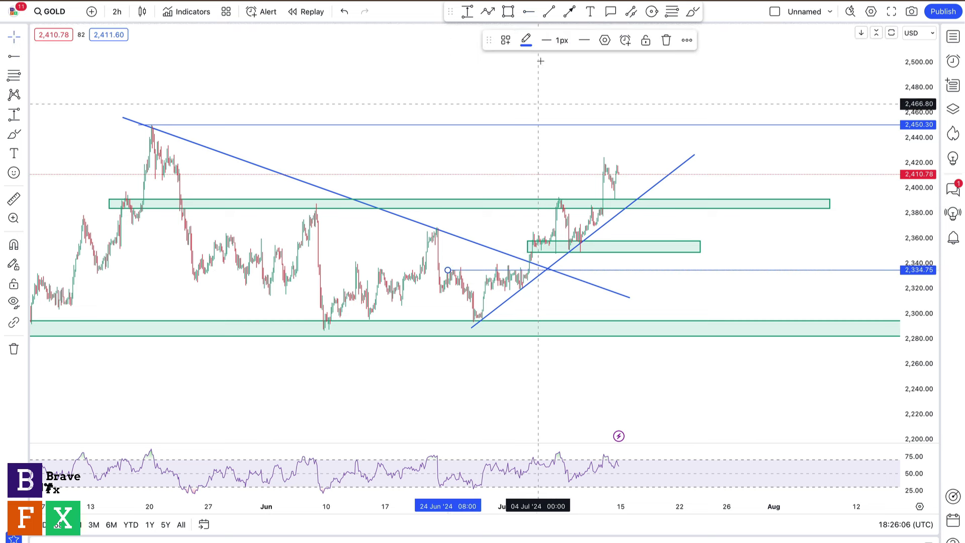
pyautogui.click(526, 14)
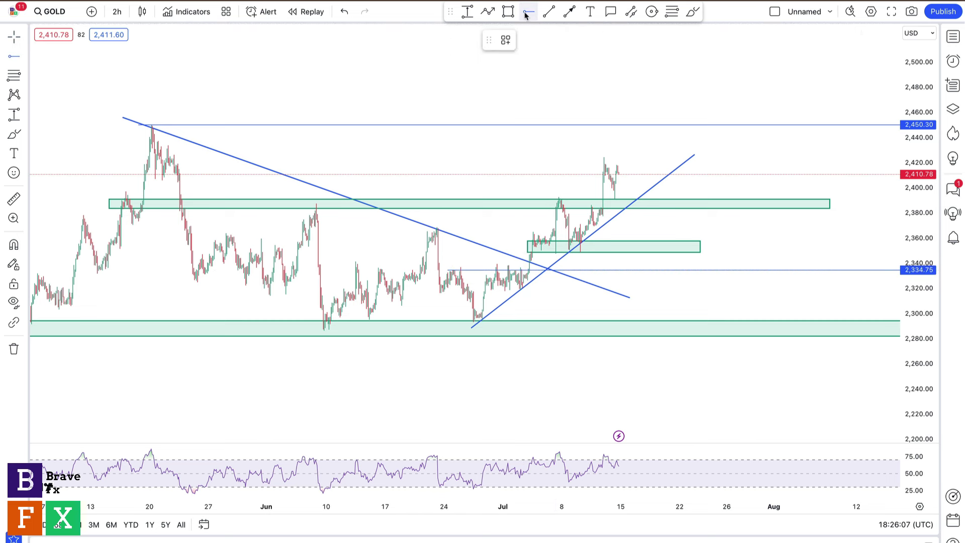
pyautogui.click(495, 291)
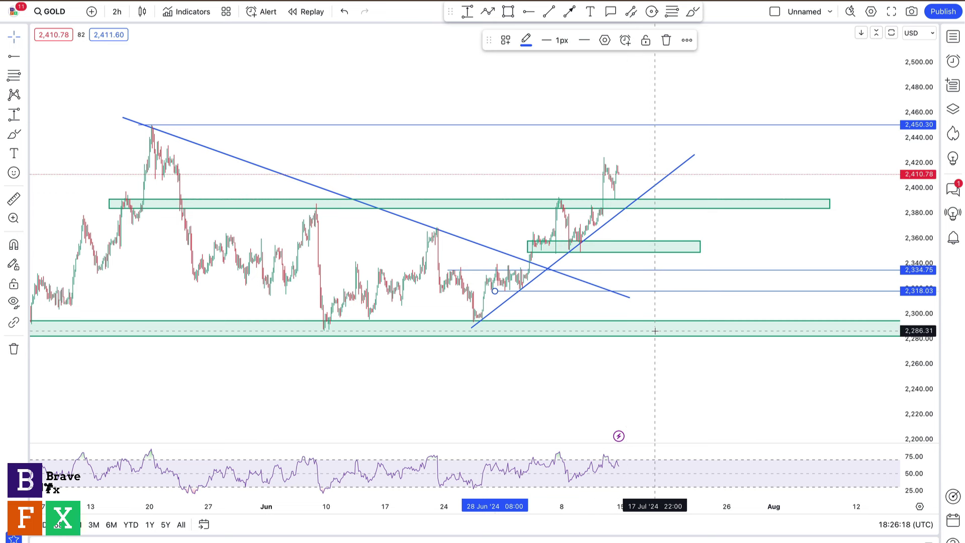
# - Delete the two horizontal rays around the late June consolidation range
pyautogui.press('Delete')
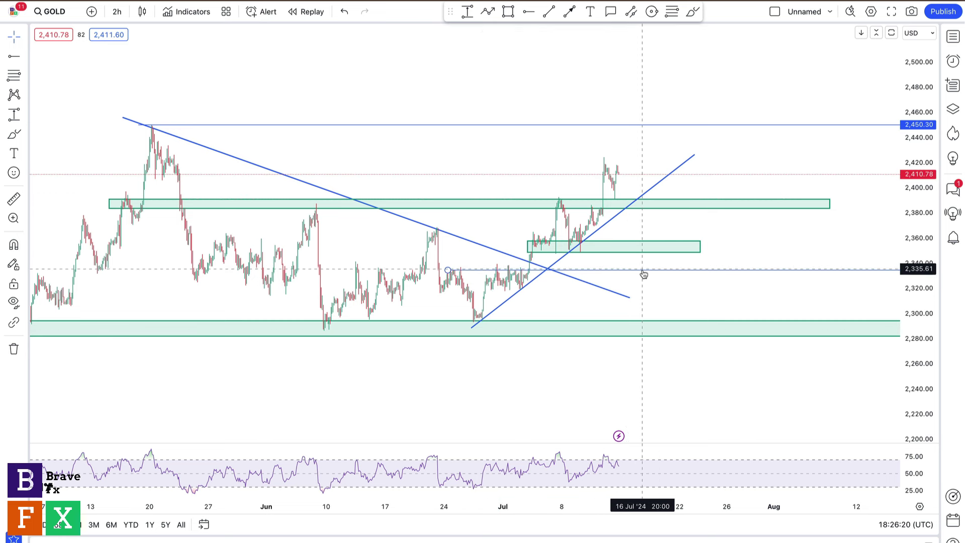
pyautogui.click(644, 273)
pyautogui.press('Delete')
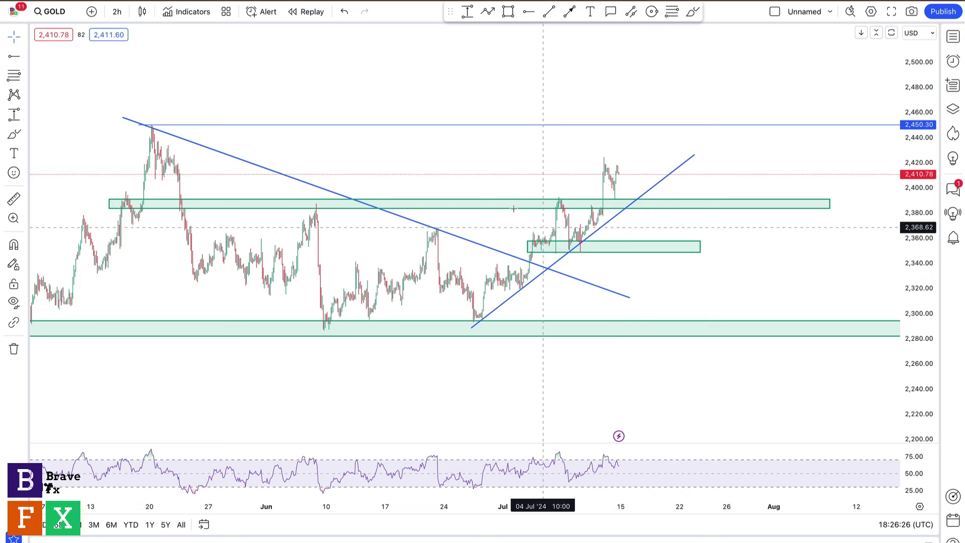
# - Brush a bullish path from the current price sideways to the ascending trend line and up to about 2,509, and delete it
pyautogui.moveTo(432, 146); pyautogui.dragTo(653, 147)
pyautogui.scroll(-3, 653, 147)
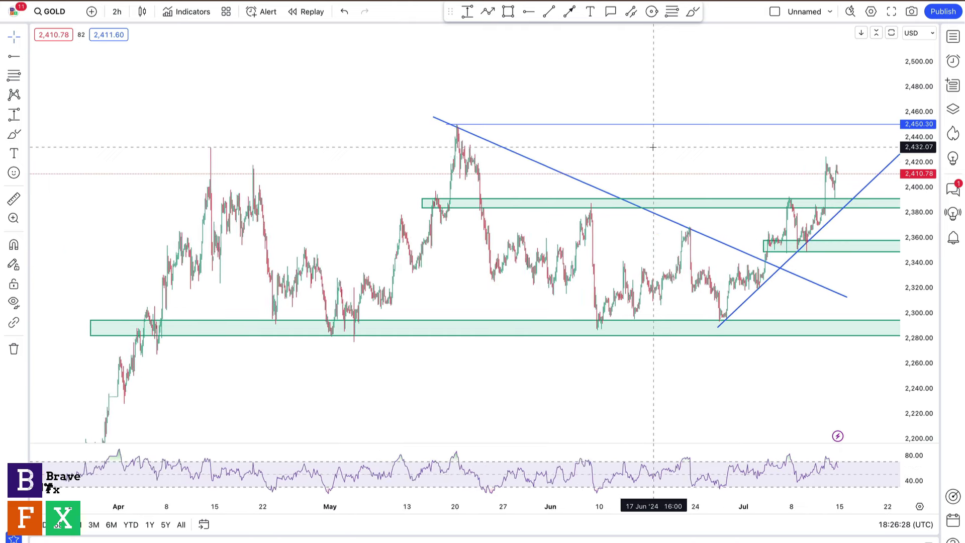
pyautogui.scroll(2, 639, 163)
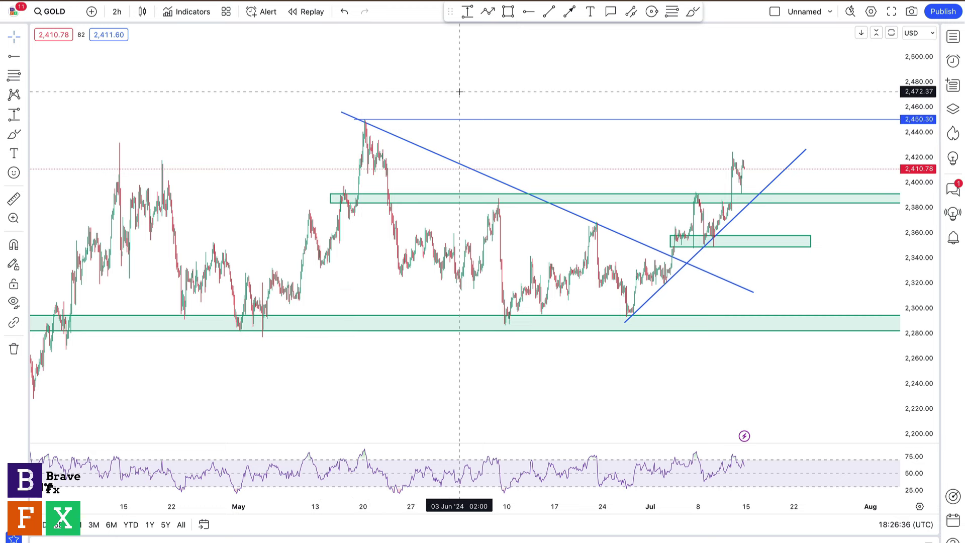
pyautogui.moveTo(459, 92)
pyautogui.mouseDown()
pyautogui.moveTo(424, 94)
pyautogui.moveTo(463, 95)
pyautogui.mouseUp()
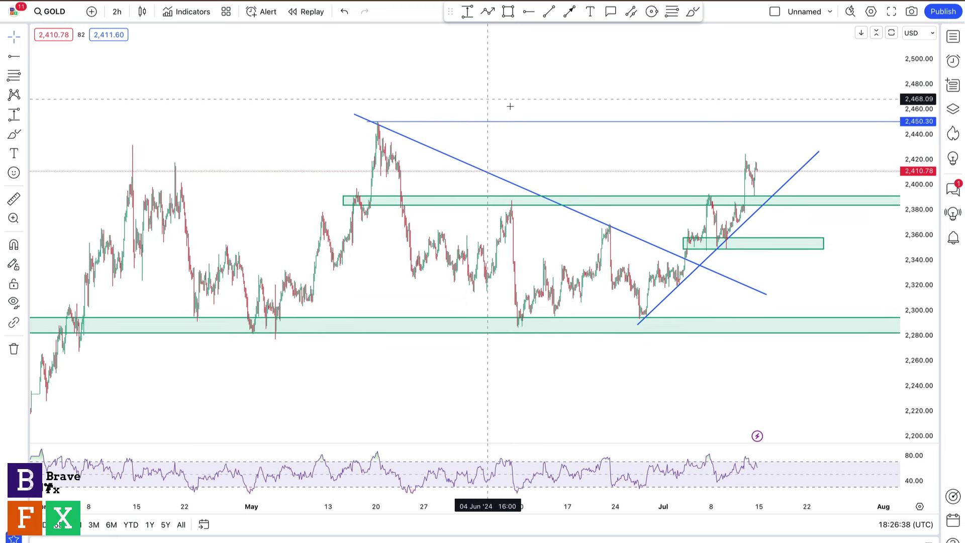
pyautogui.click(695, 11)
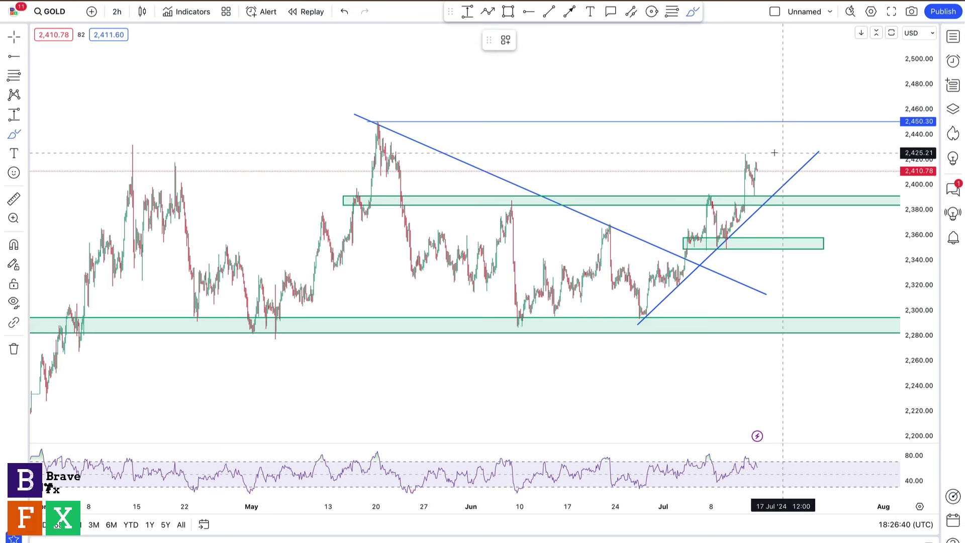
pyautogui.moveTo(756, 167)
pyautogui.mouseDown()
pyautogui.moveTo(765, 187)
pyautogui.moveTo(772, 169)
pyautogui.moveTo(776, 178)
pyautogui.moveTo(820, 134)
pyautogui.mouseUp()
pyautogui.moveTo(824, 100); pyautogui.dragTo(825, 48)
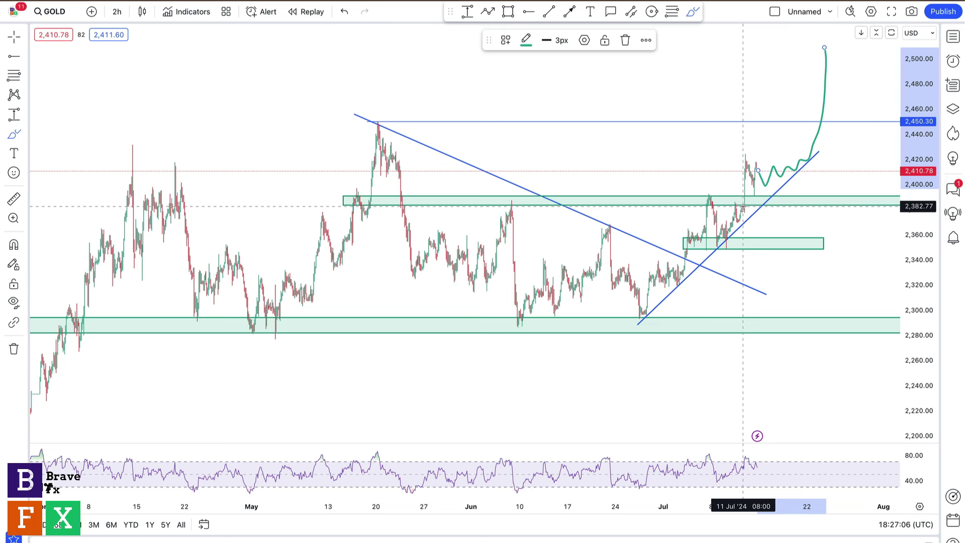
pyautogui.press('Delete')
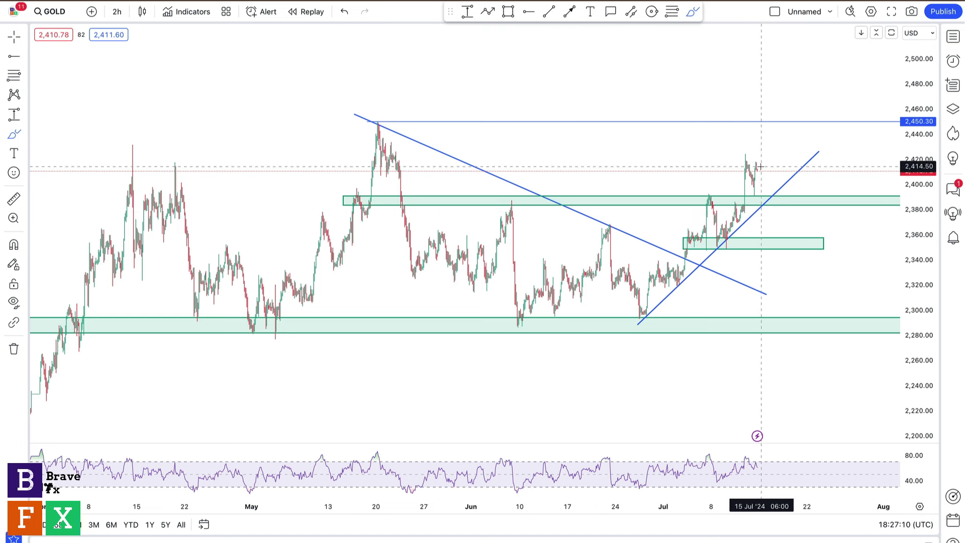
# - Brush three alternative bullish paths from the current price up to about 2,465, 2,488 and 2,507, with progressively deeper pullbacks
pyautogui.moveTo(757, 170); pyautogui.dragTo(772, 102)
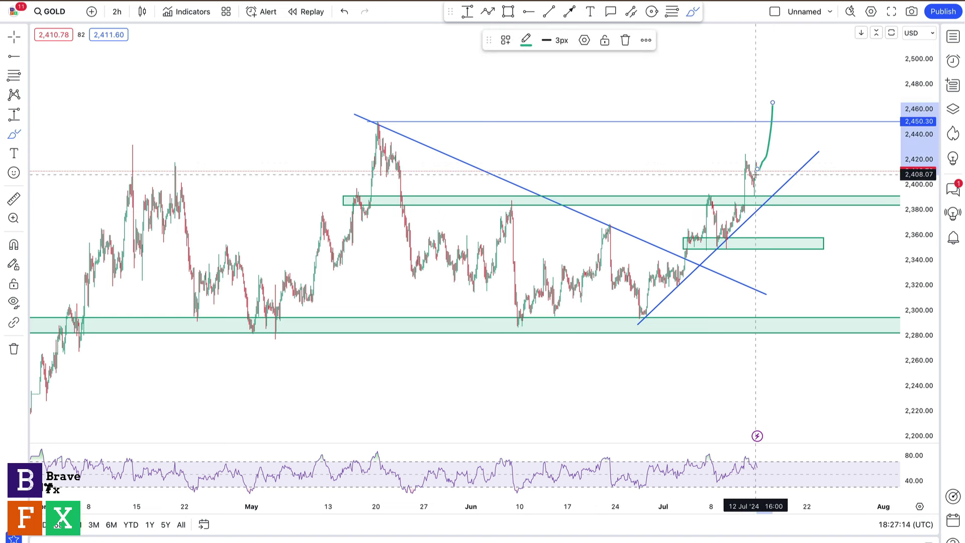
pyautogui.moveTo(761, 166)
pyautogui.mouseDown()
pyautogui.moveTo(766, 176)
pyautogui.moveTo(789, 170)
pyautogui.moveTo(801, 74)
pyautogui.mouseUp()
pyautogui.moveTo(758, 165)
pyautogui.mouseDown()
pyautogui.moveTo(787, 199)
pyautogui.moveTo(800, 190)
pyautogui.moveTo(833, 50)
pyautogui.mouseUp()
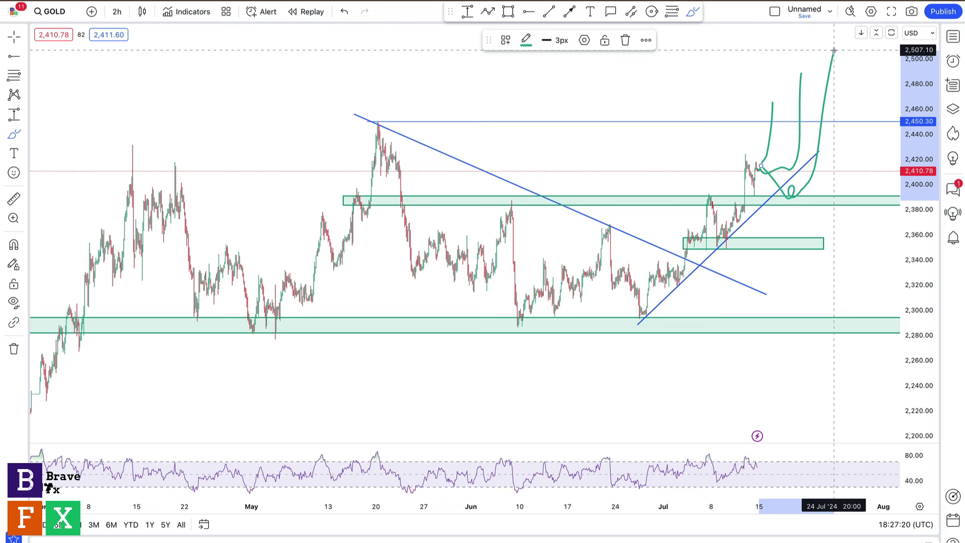
# - Undo the three bullish brush paths
pyautogui.hotkey('ctrl', 'z')
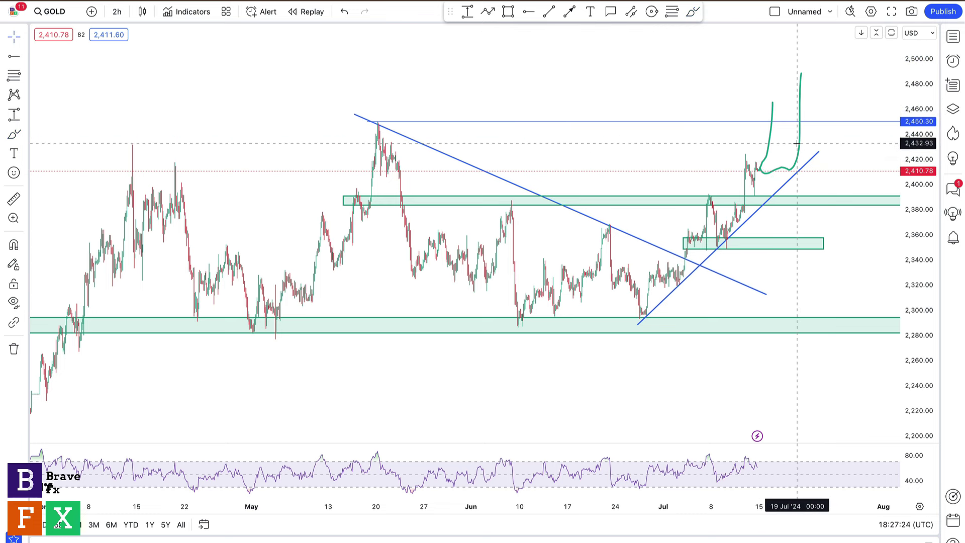
pyautogui.hotkey('ctrl', 'z')
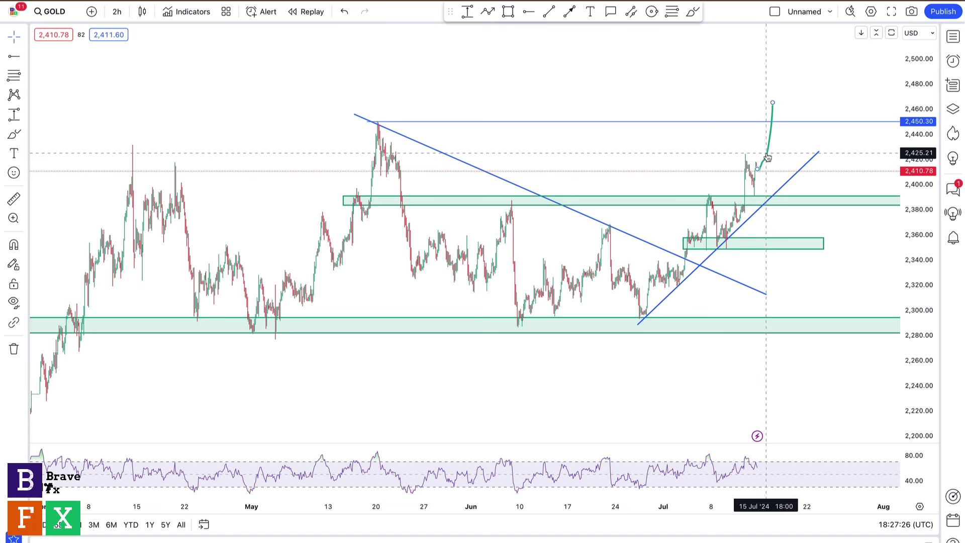
pyautogui.hotkey('ctrl', 'z')
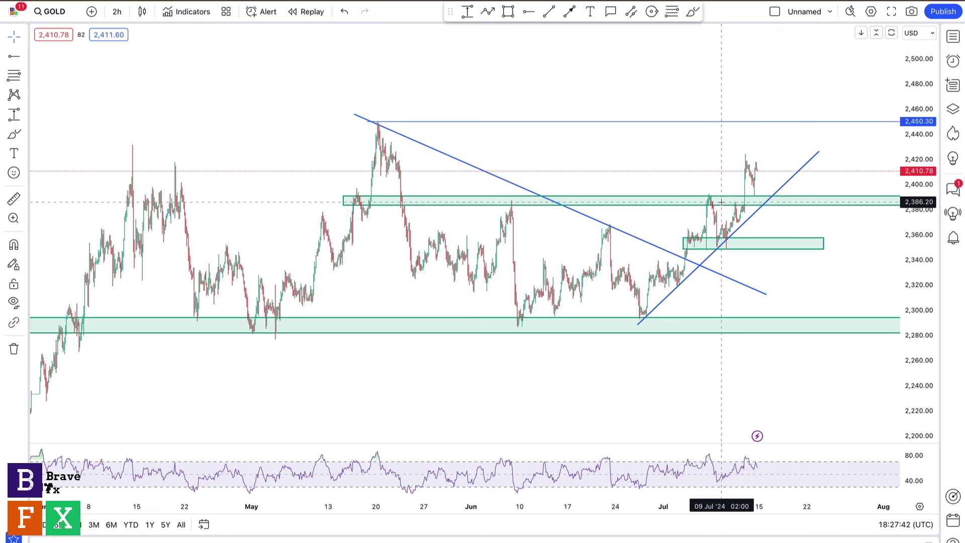
# - Brush a bearish path through the upper zone into the early July support zone, and place horizontal rays at about 2,380 and 2,399
pyautogui.click(693, 11)
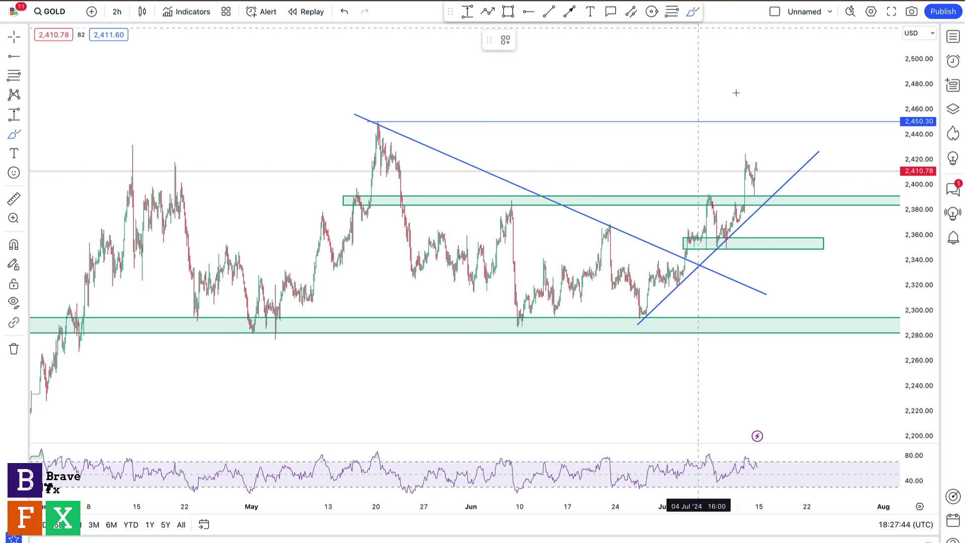
pyautogui.moveTo(759, 170)
pyautogui.mouseDown()
pyautogui.moveTo(772, 203)
pyautogui.moveTo(797, 201)
pyautogui.moveTo(810, 252)
pyautogui.moveTo(803, 242)
pyautogui.moveTo(770, 244)
pyautogui.mouseUp()
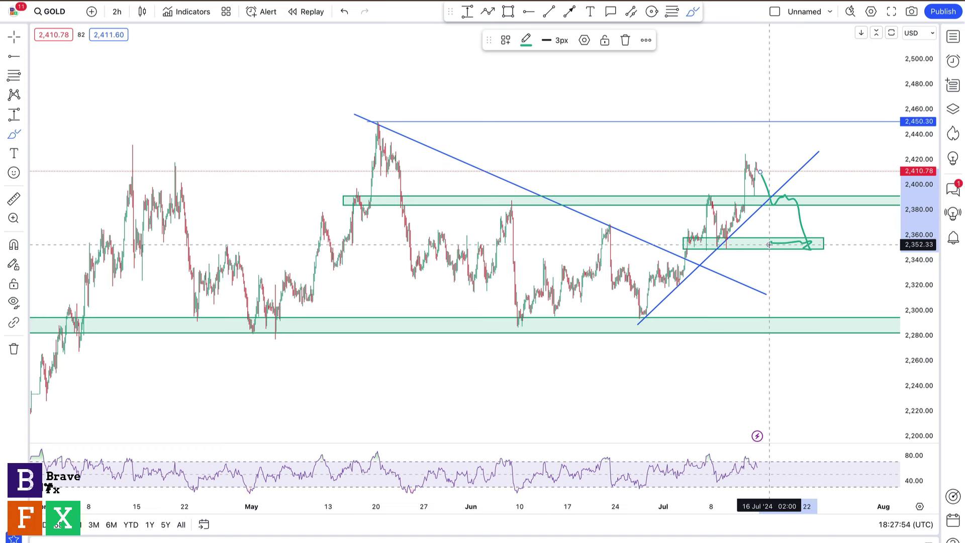
pyautogui.click(535, 16)
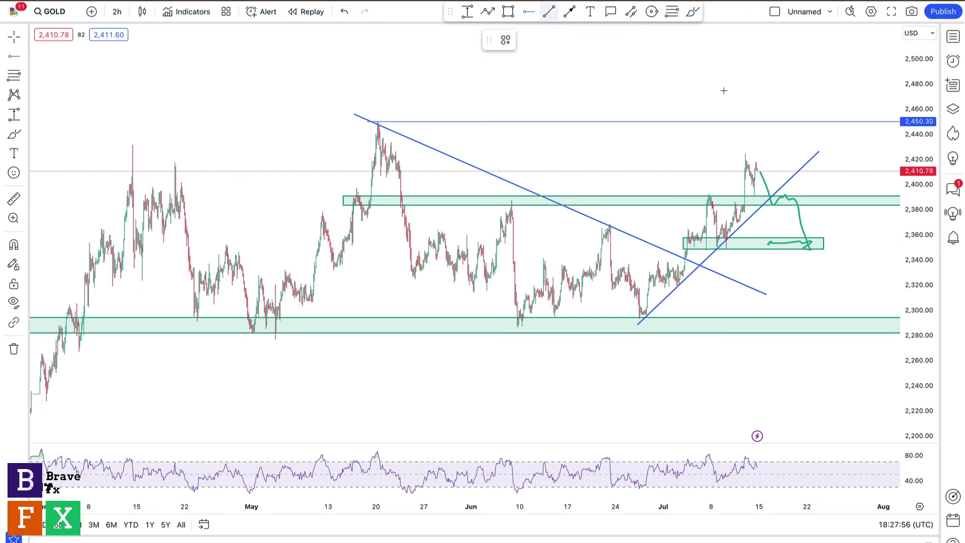
pyautogui.click(778, 210)
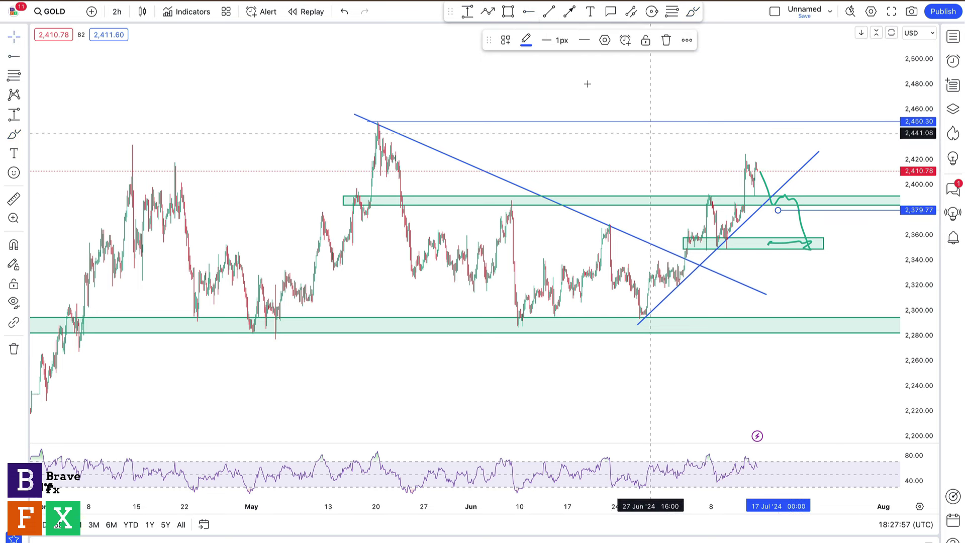
pyautogui.click(525, 15)
pyautogui.click(757, 187)
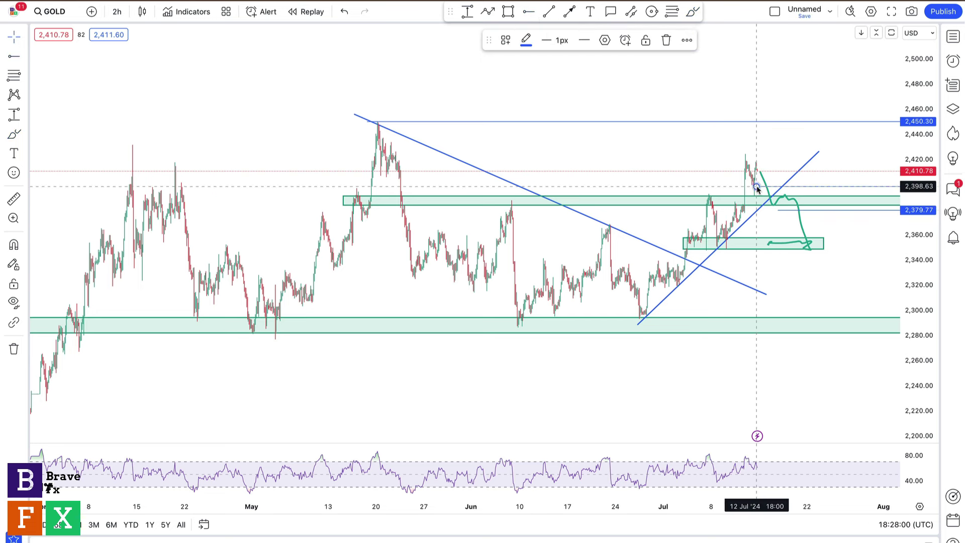
# - Measure the price range from about 2,379 down to about 2,355 in the early July support zone, and remove the measurement
pyautogui.click(467, 11)
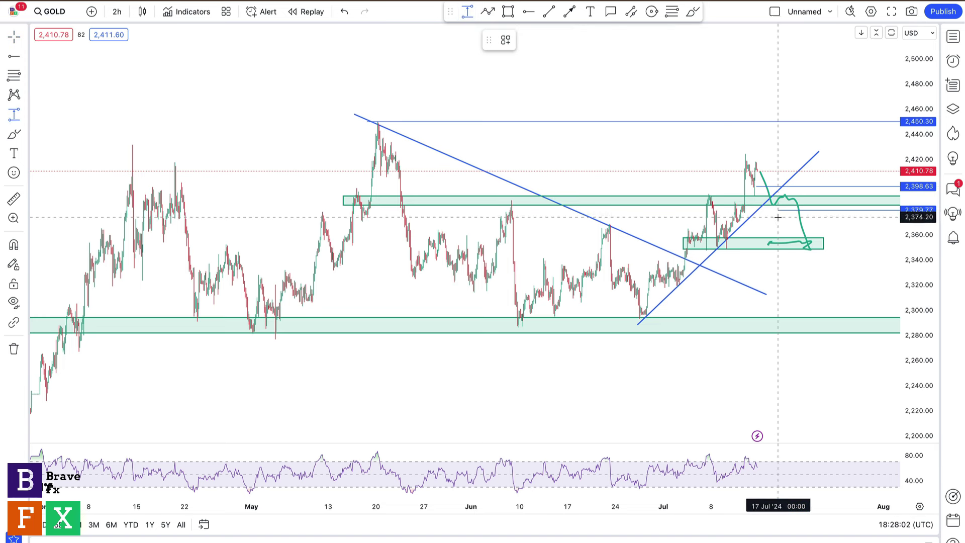
pyautogui.moveTo(777, 211); pyautogui.dragTo(788, 242)
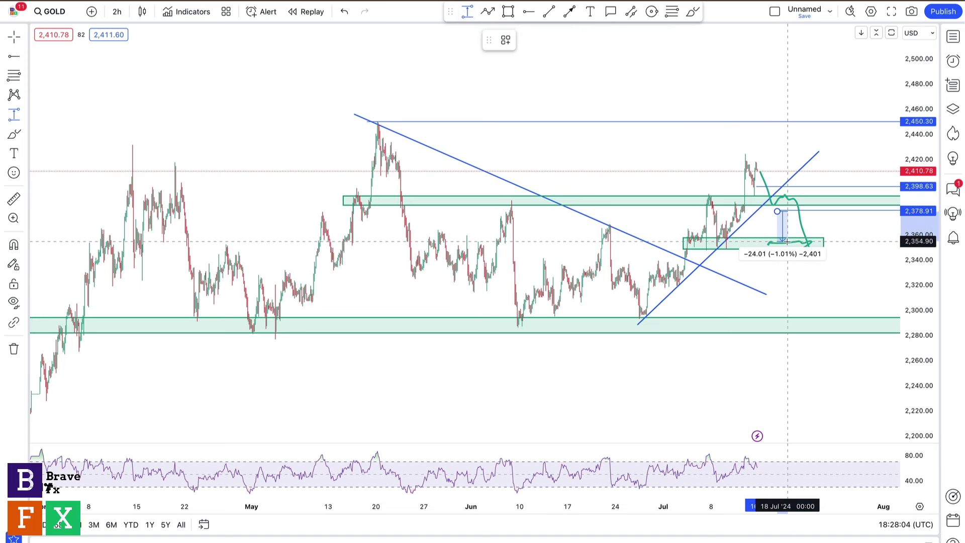
pyautogui.click(787, 242)
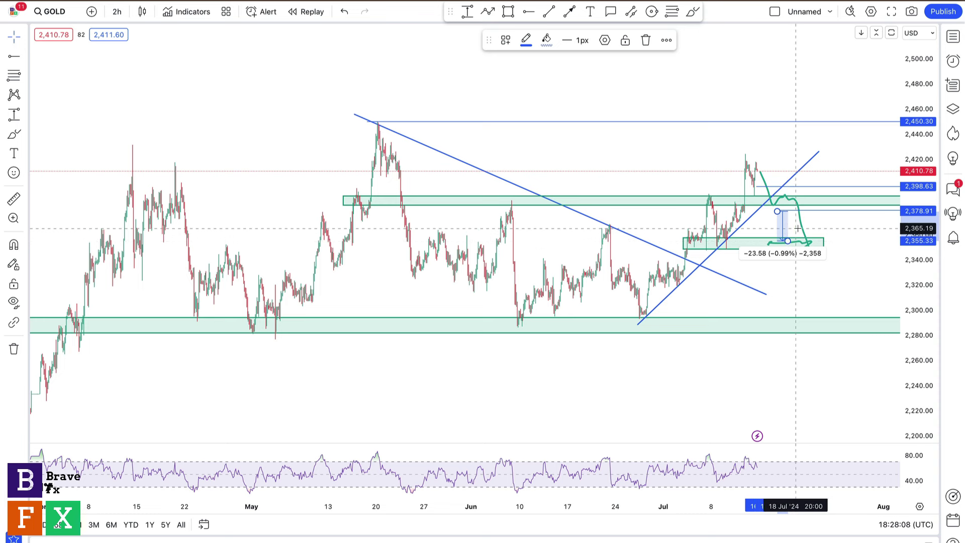
pyautogui.press('Delete')
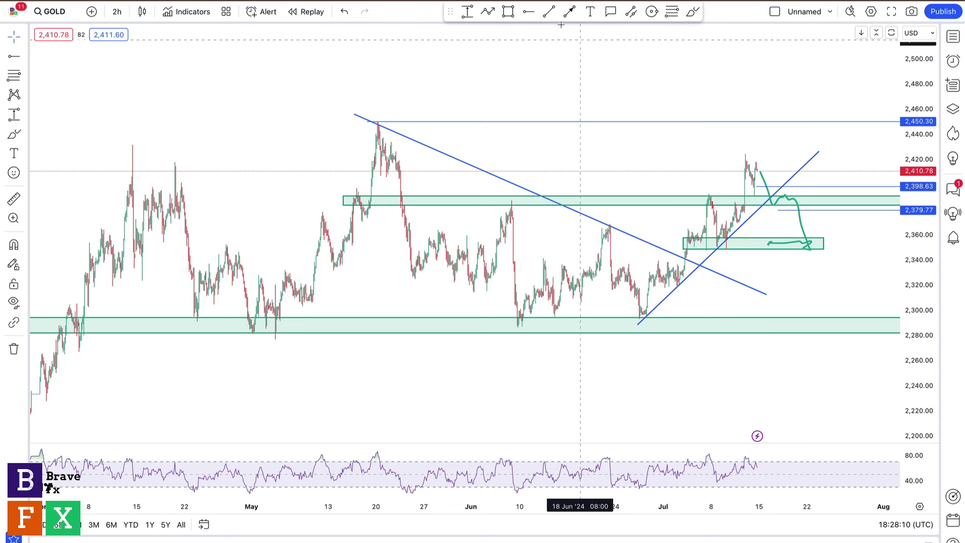
# - Measure the upward price range from about 2,417 near the current price to about 2,510, and remove the measurement
pyautogui.click(468, 11)
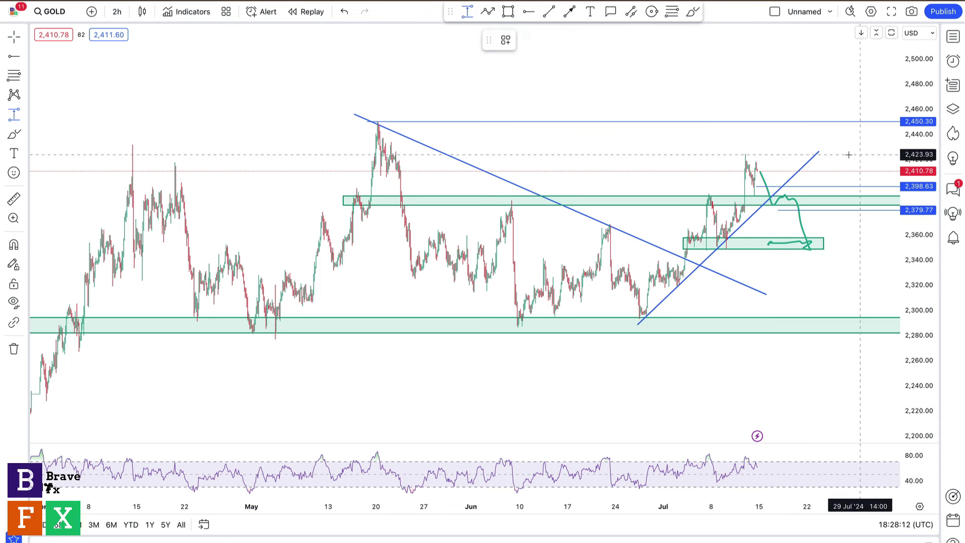
pyautogui.click(785, 163)
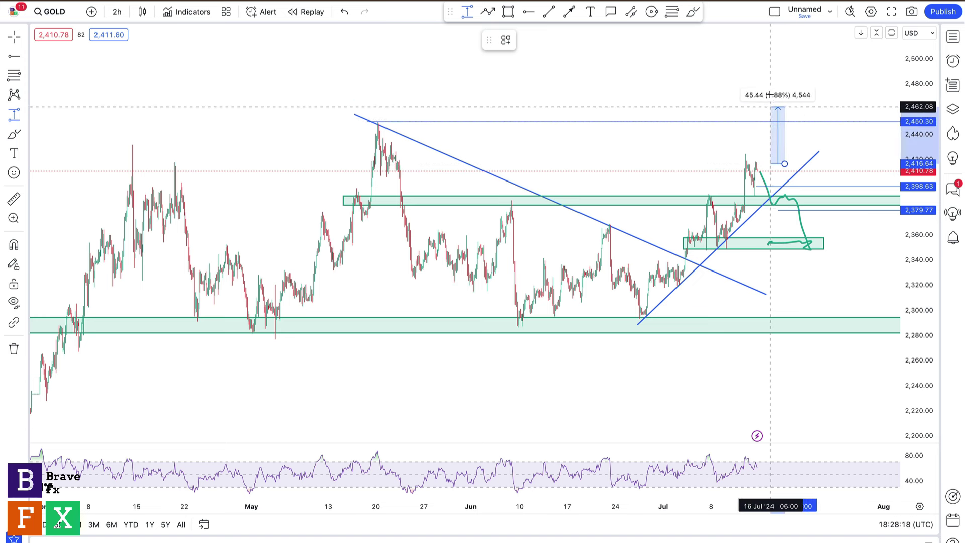
pyautogui.click(766, 47)
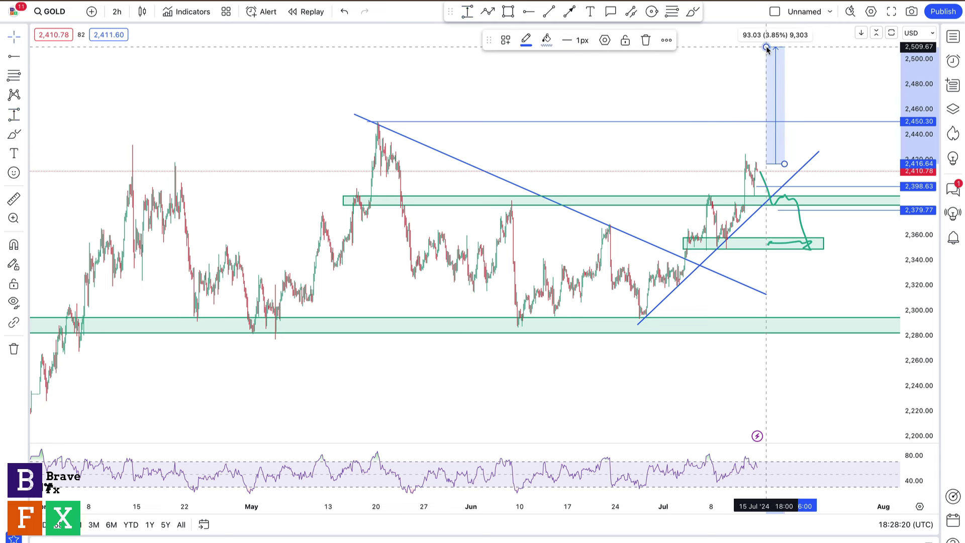
pyautogui.press('Delete')
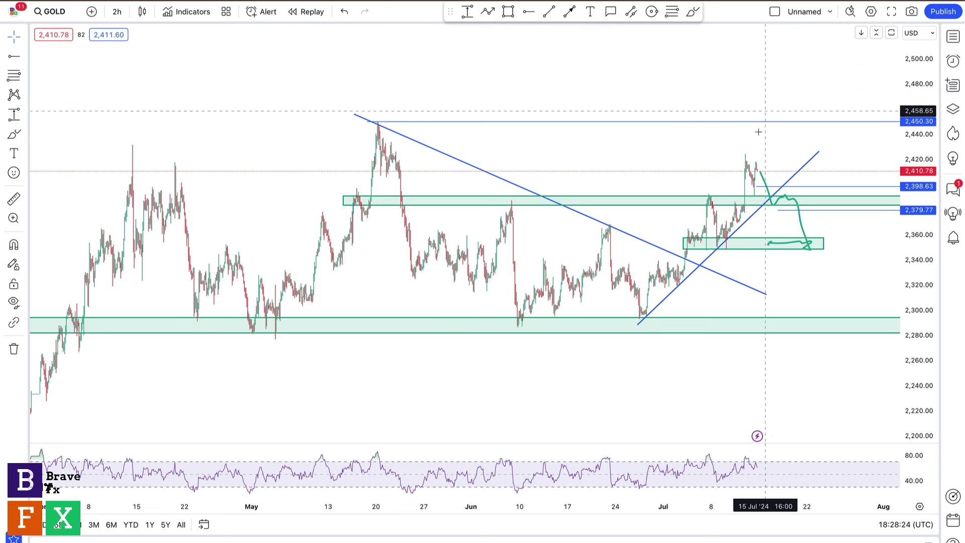
# - Delete the bearish brush drawing and the two horizontal rays above and below the upper zone
pyautogui.click(797, 245)
pyautogui.press('Delete')
pyautogui.click(798, 215)
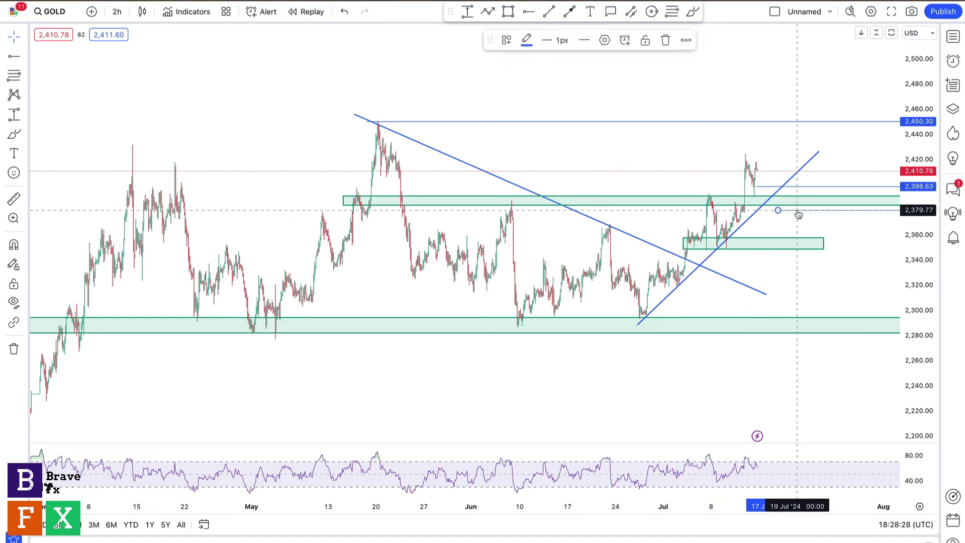
pyautogui.press('Delete')
pyautogui.click(763, 190)
pyautogui.press('Delete')
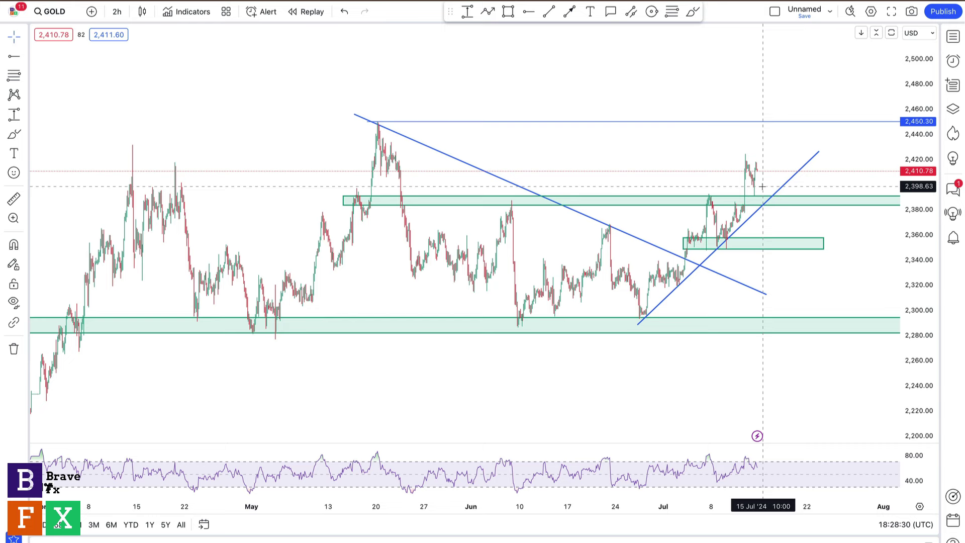
# - Delete the ascending trend line under the swing lows from late June
pyautogui.click(776, 196)
pyautogui.press('Delete')
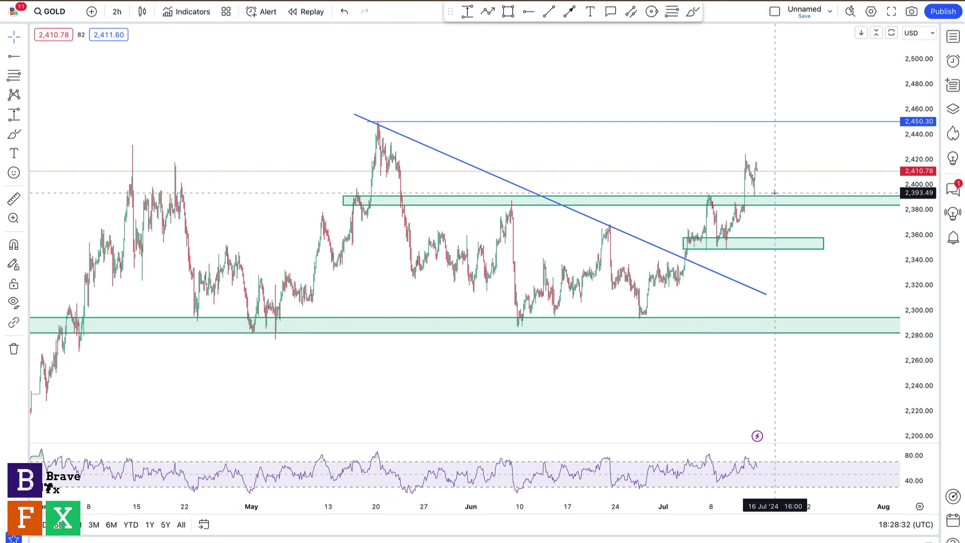
pyautogui.scroll(-5, 664, 224)
pyautogui.scroll(-1, 668, 228)
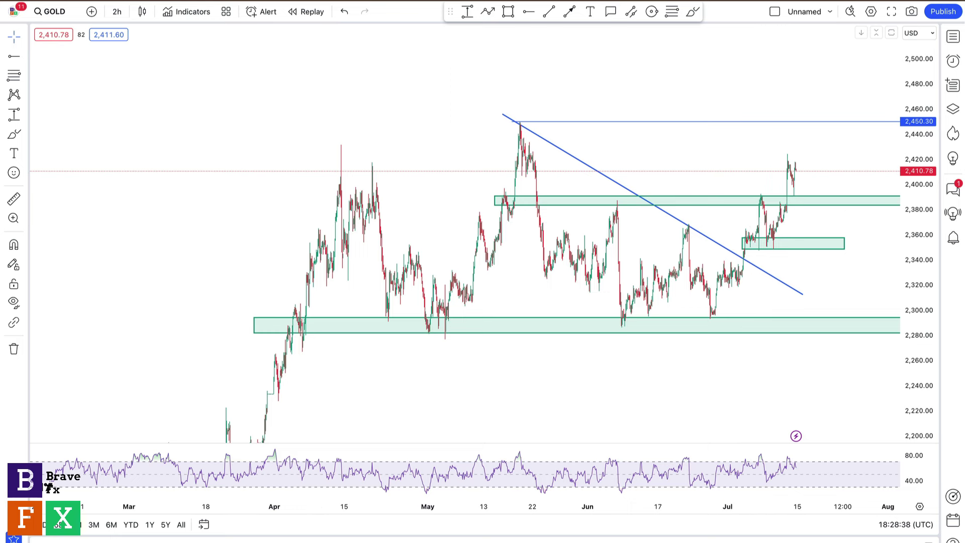
# - Switch from the gold chart to the daily OIL_CRU chart and examine its converging trend lines and green zones
pyautogui.hotkey('ctrl', 'Tab')
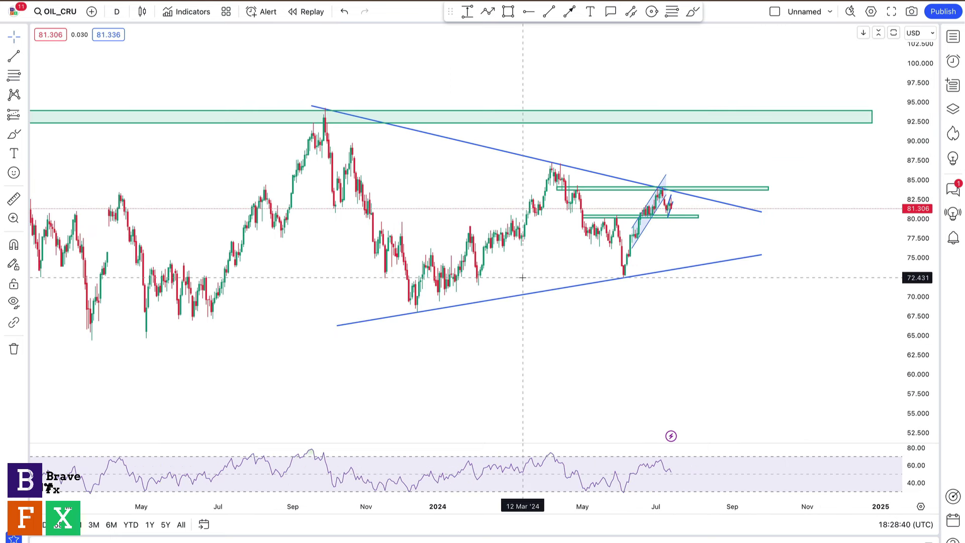
pyautogui.hscroll(-10, 523, 277)
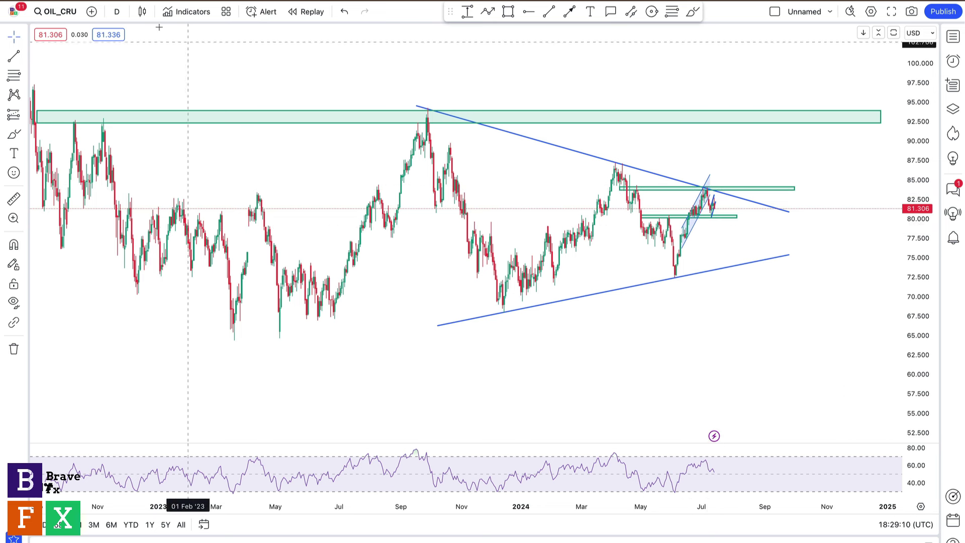
pyautogui.click(116, 11)
pyautogui.click(477, 189)
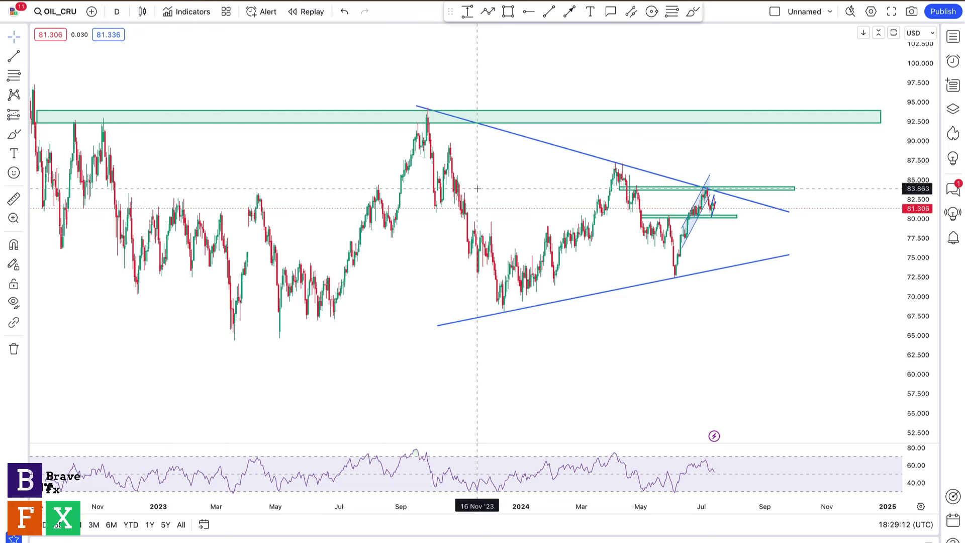
# - Brush a vertical stroke at 18 July from about 86.4 down to about 82.4, and delete it
pyautogui.click(693, 12)
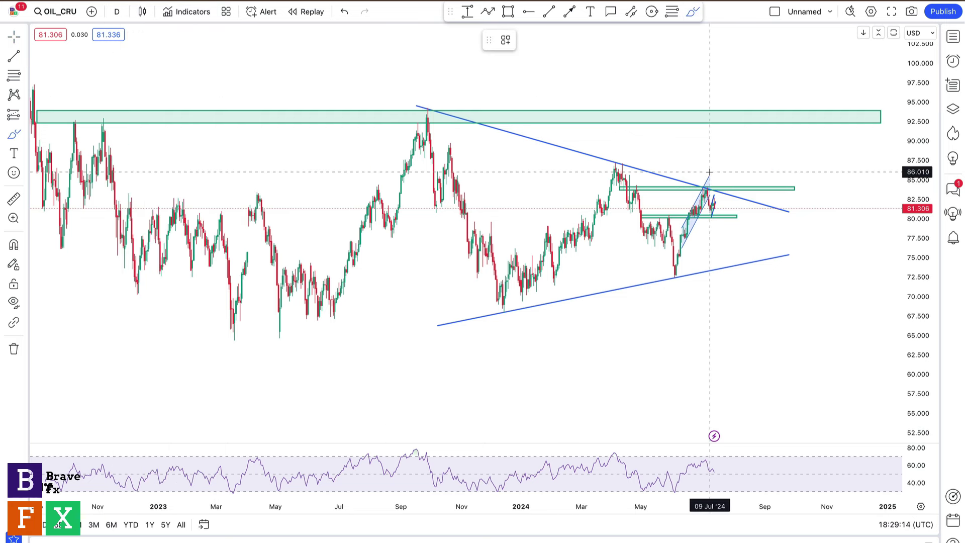
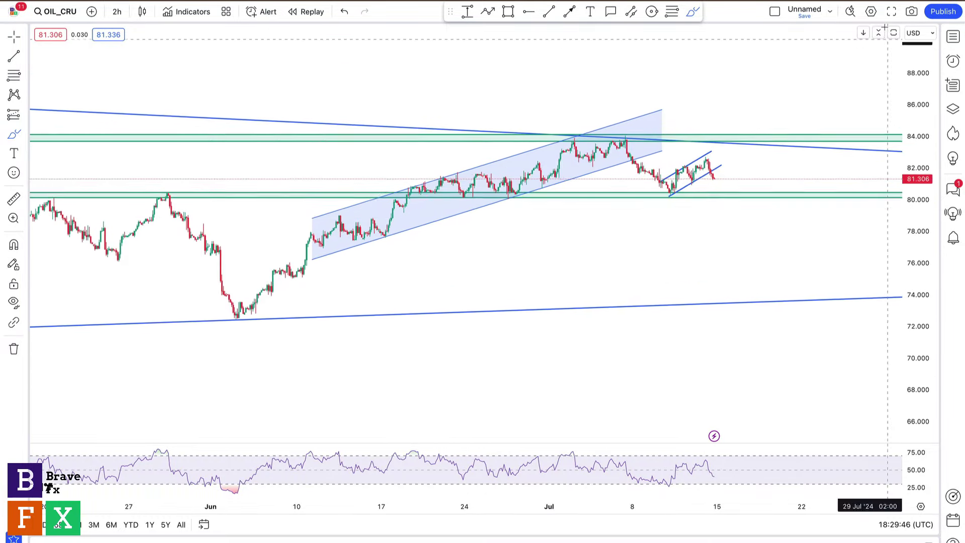
pyautogui.moveTo(771, 93); pyautogui.dragTo(772, 158)
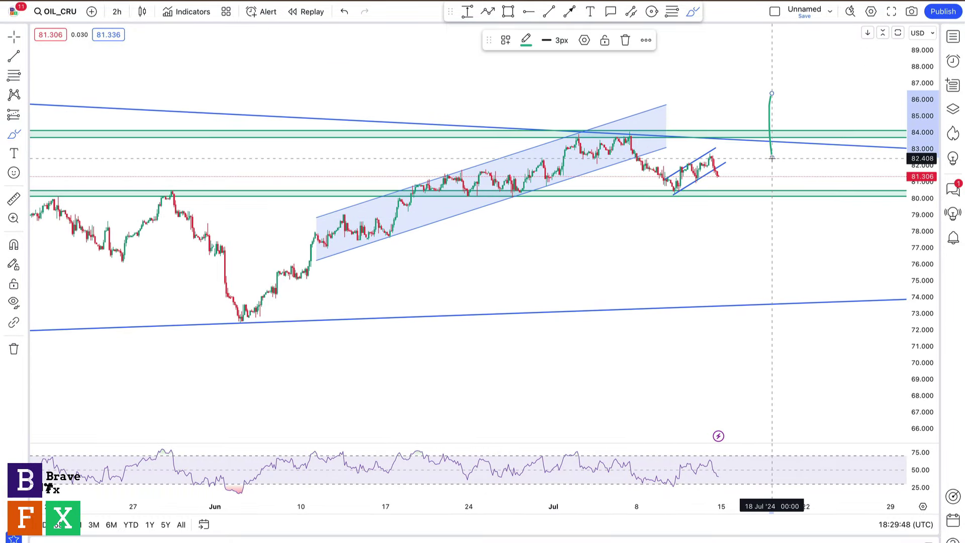
pyautogui.press('Delete')
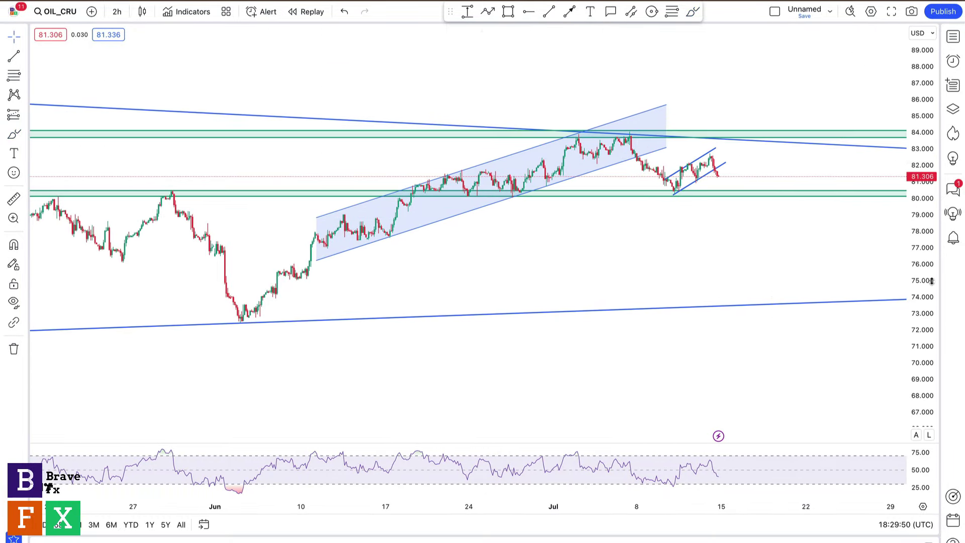
# - Examine the 2-hour price action in the rising channel between the green zones near 84 and 80
pyautogui.moveTo(932, 281); pyautogui.dragTo(931, 249)
pyautogui.moveTo(574, 279); pyautogui.dragTo(614, 301)
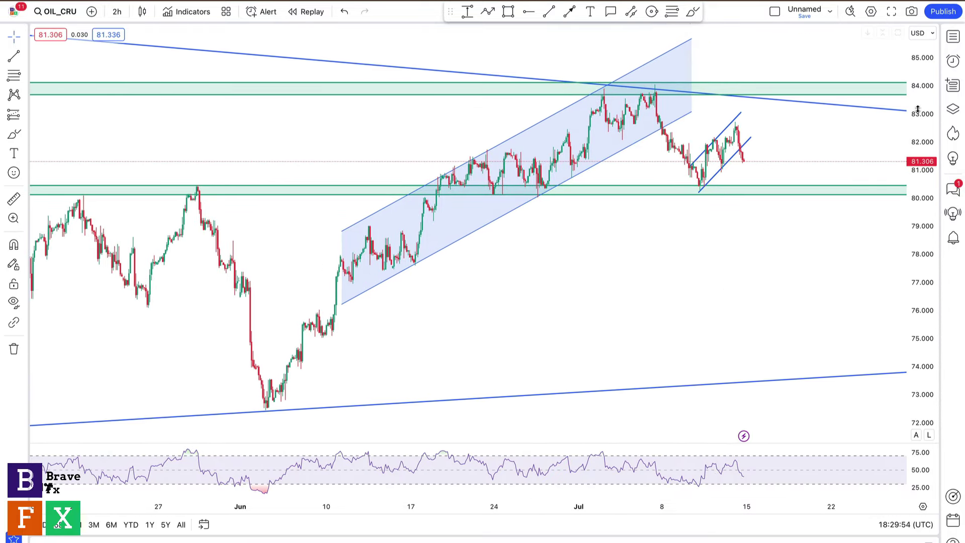
pyautogui.moveTo(918, 109); pyautogui.dragTo(919, 166)
pyautogui.moveTo(735, 274); pyautogui.dragTo(695, 280)
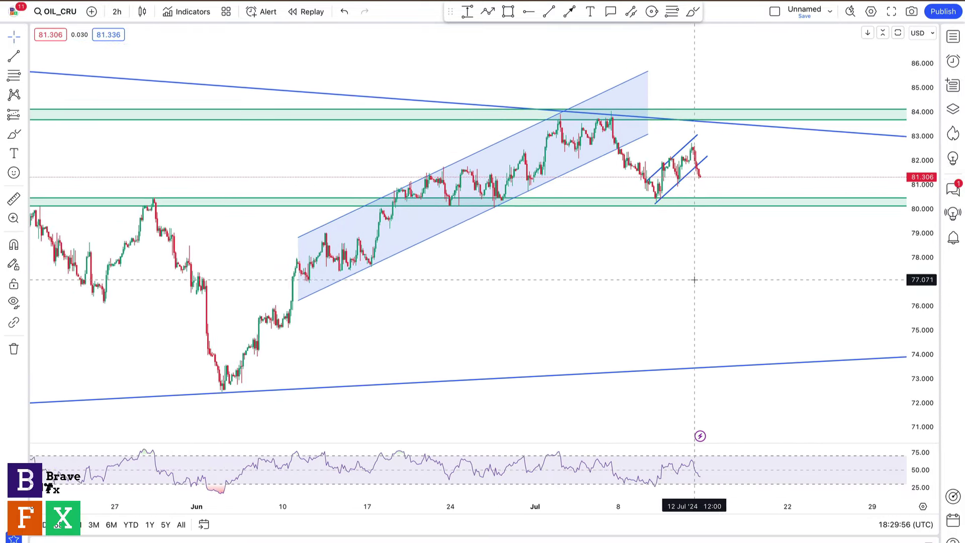
pyautogui.scroll(-5, 694, 280)
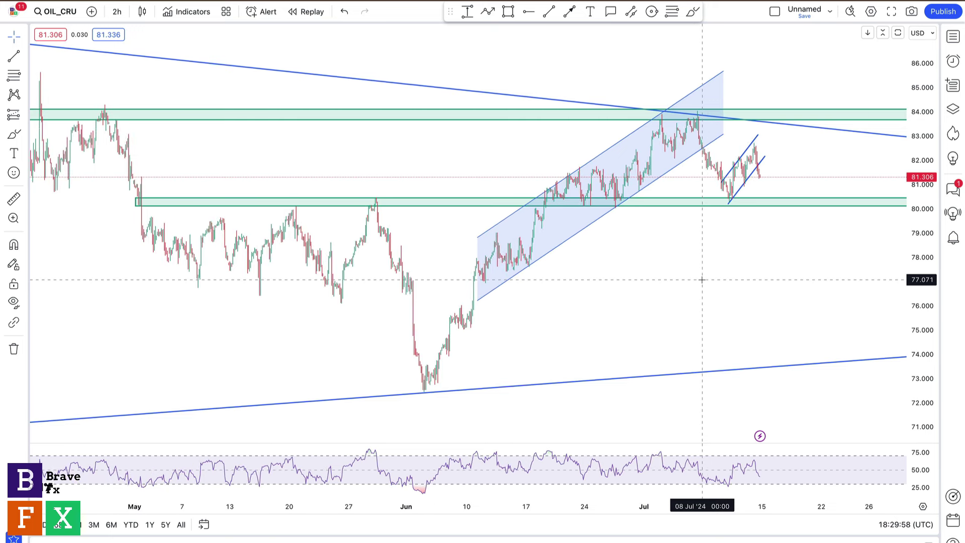
pyautogui.scroll(2, 702, 280)
pyautogui.moveTo(702, 280); pyautogui.dragTo(638, 281)
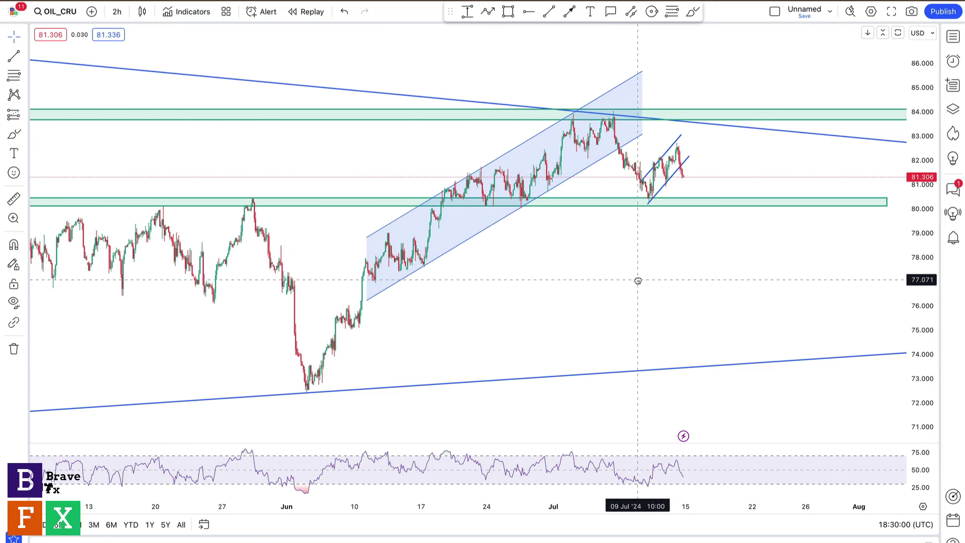
# - Examine how price reacted at the 84 resistance and 80 support zones since April, down to the small July channel
pyautogui.click(576, 119)
pyautogui.scroll(-1, 578, 118)
pyautogui.scroll(-5, 578, 119)
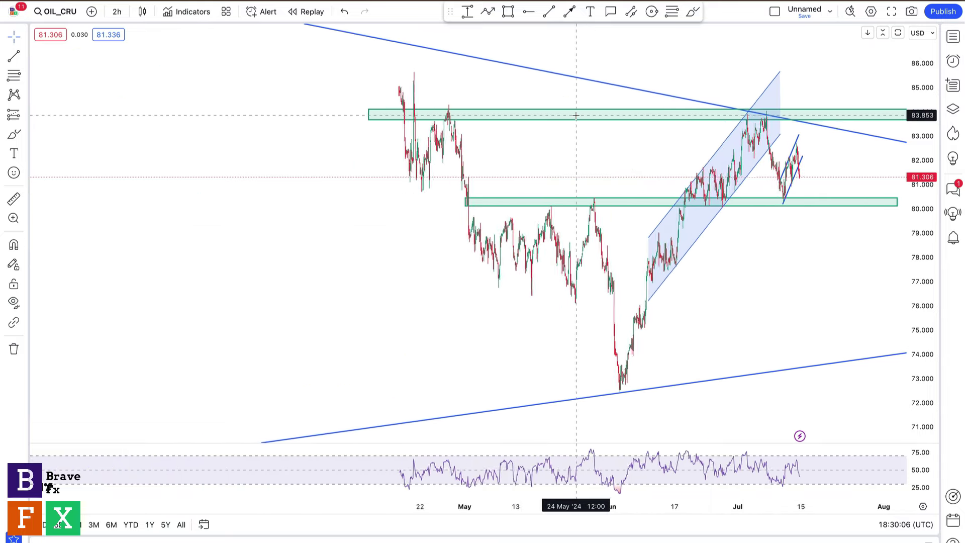
pyautogui.click(691, 119)
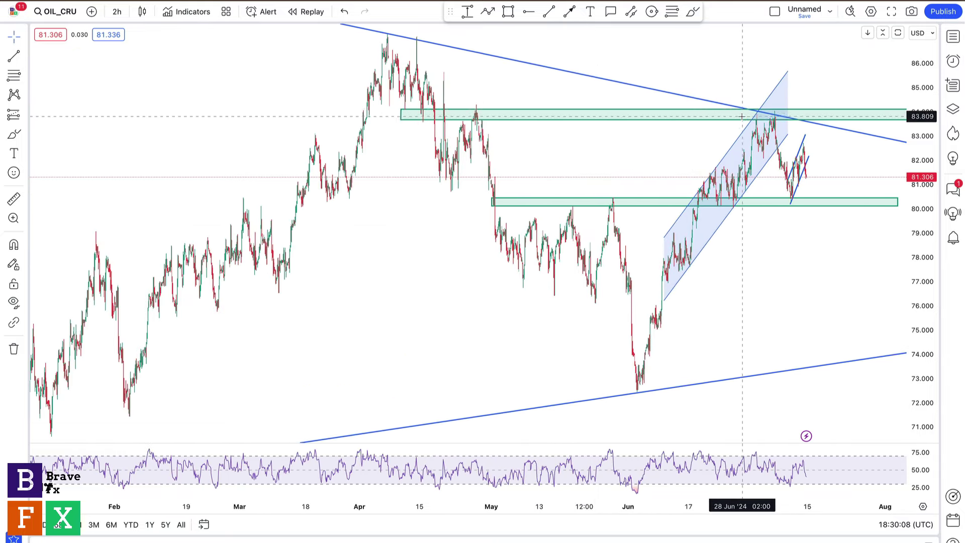
pyautogui.scroll(4, 398, 165)
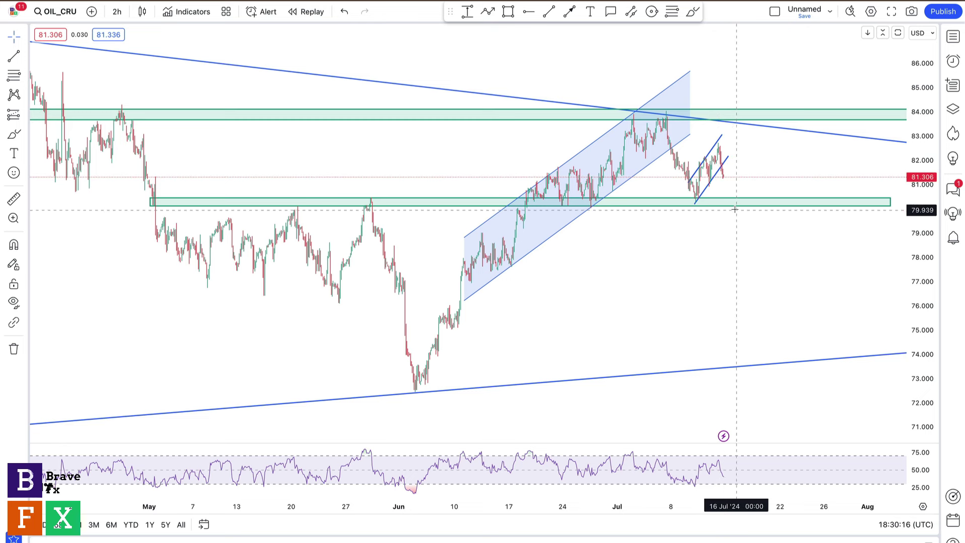
pyautogui.moveTo(750, 224); pyautogui.dragTo(724, 168)
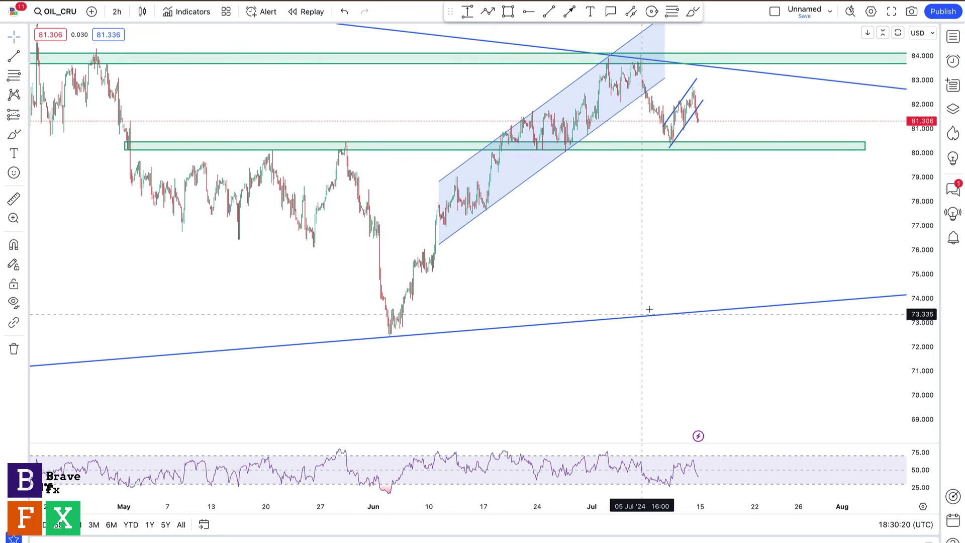
pyautogui.scroll(5, 650, 308)
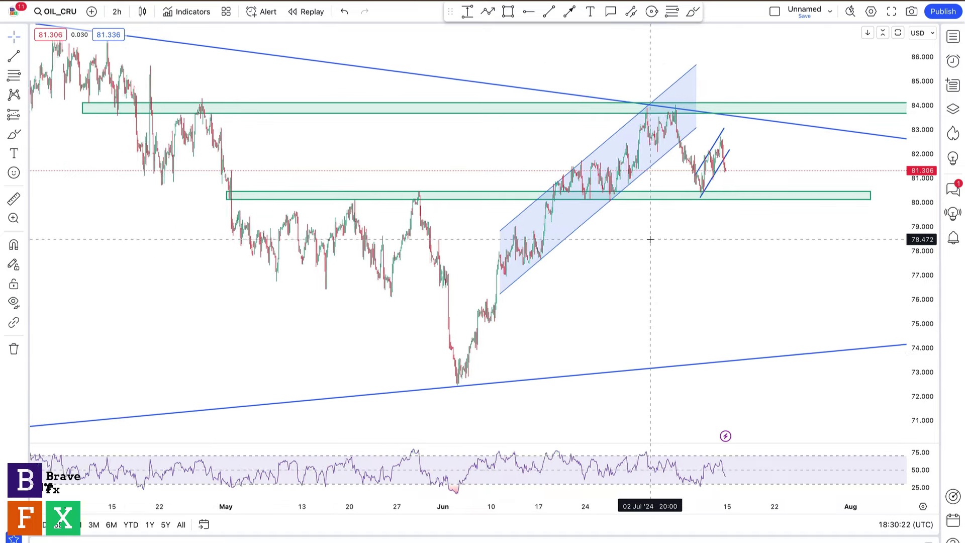
pyautogui.scroll(5, 651, 240)
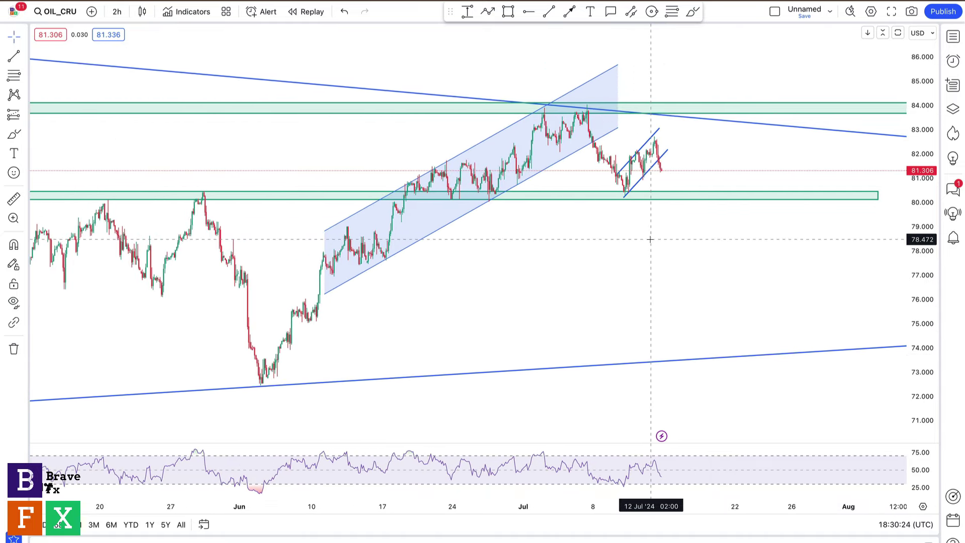
pyautogui.moveTo(650, 239); pyautogui.dragTo(706, 243)
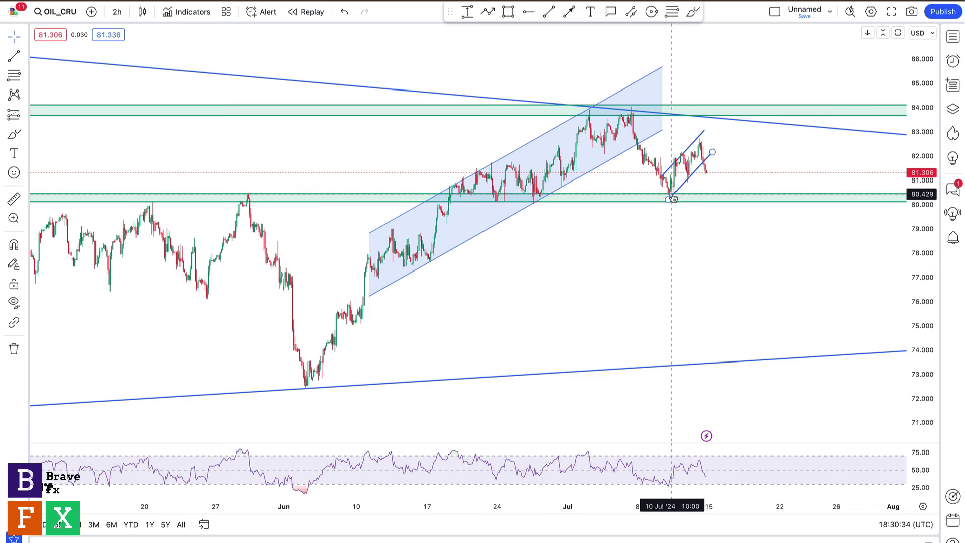
pyautogui.scroll(2, 709, 211)
pyautogui.scroll(1, 707, 212)
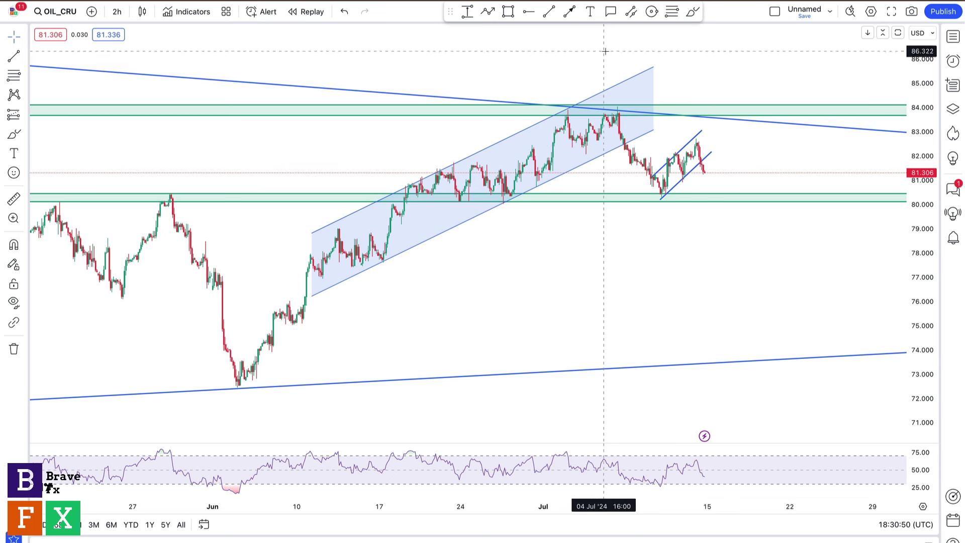
# - Brush the drop from the 8 July high to the 80 support zone and the rebound in the small channel, and remove it
pyautogui.click(691, 14)
pyautogui.click(618, 115)
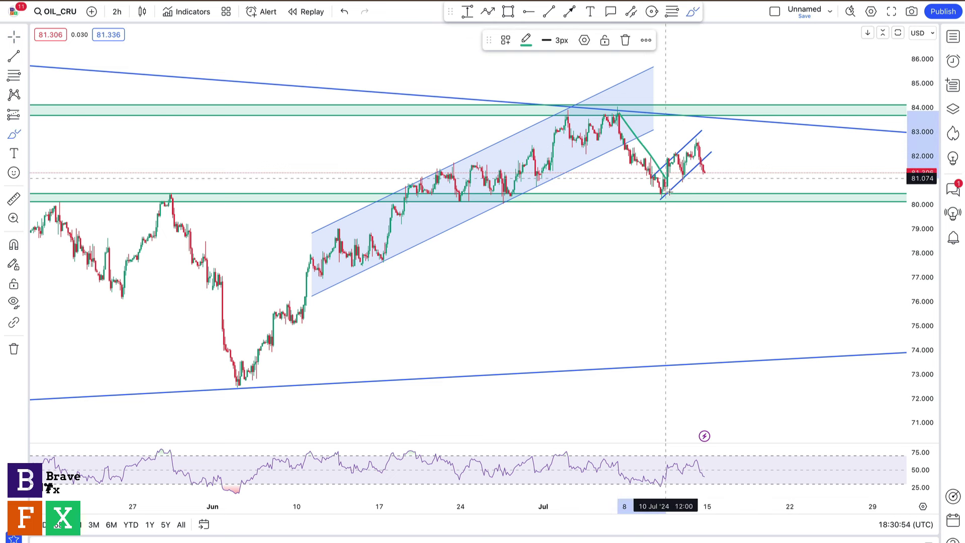
pyautogui.click(671, 195)
pyautogui.click(695, 134)
pyautogui.press('Escape')
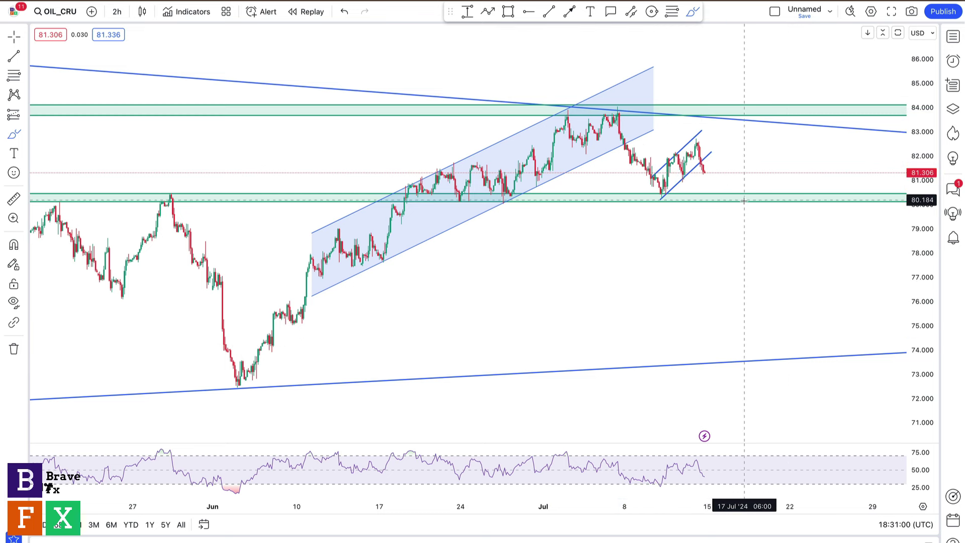
# - Brush a bullish rebound path upward from the 80 support zone in mid July, and undo it
pyautogui.click(701, 198)
pyautogui.moveTo(746, 200)
pyautogui.mouseDown()
pyautogui.moveTo(714, 198)
pyautogui.moveTo(760, 197)
pyautogui.moveTo(800, 26)
pyautogui.mouseUp()
pyautogui.hotkey('ctrl', 'z')
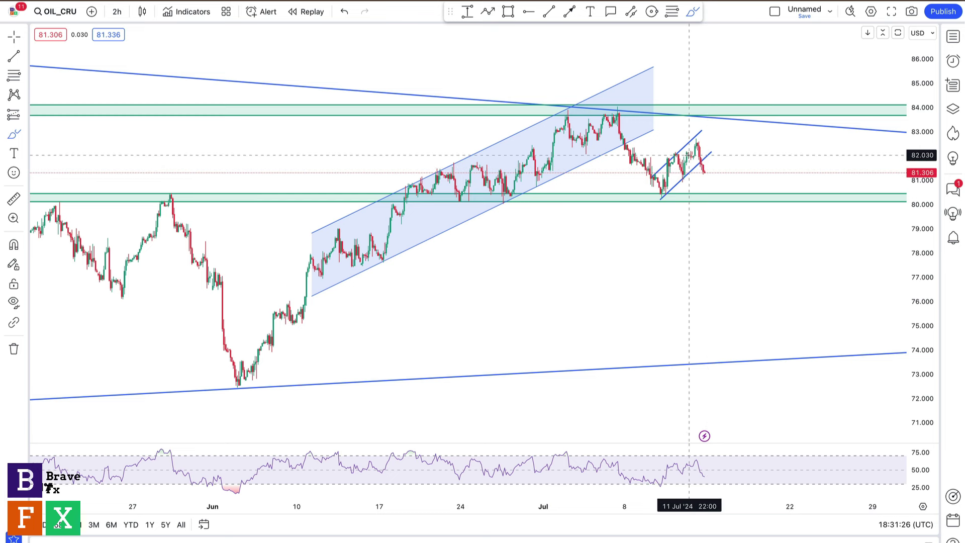
# - Place a horizontal ray above the July swing high at about 82.99 and measure the price range up to it from about 81.30
pyautogui.click(527, 12)
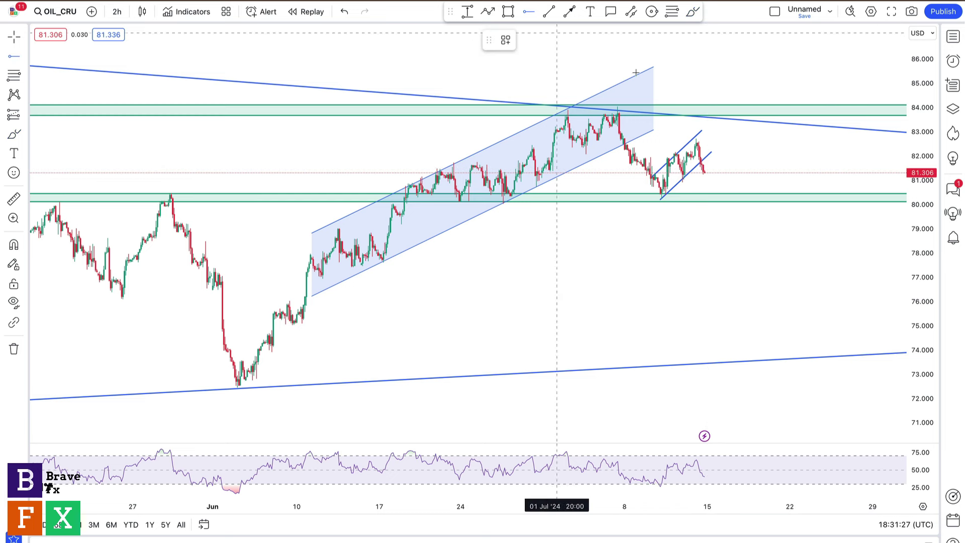
pyautogui.click(686, 132)
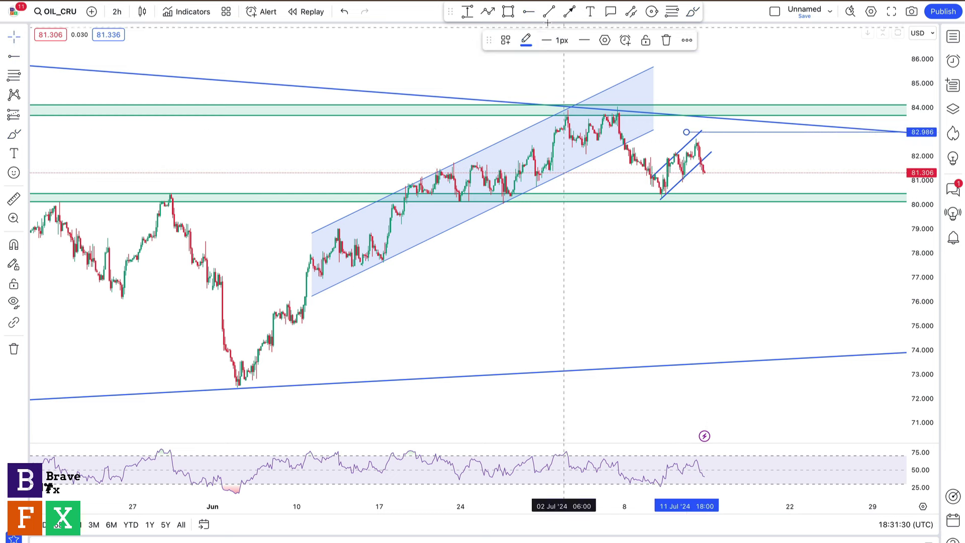
pyautogui.click(468, 12)
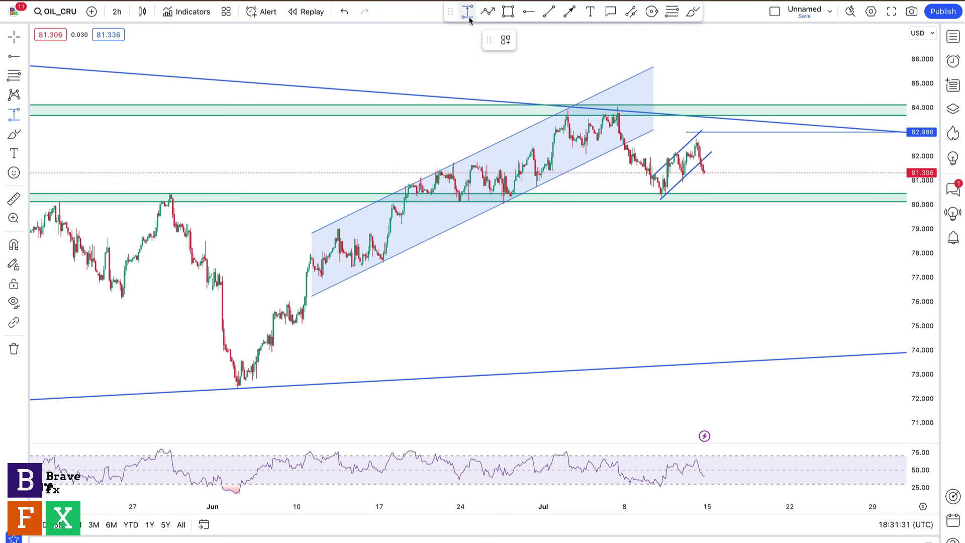
pyautogui.click(714, 173)
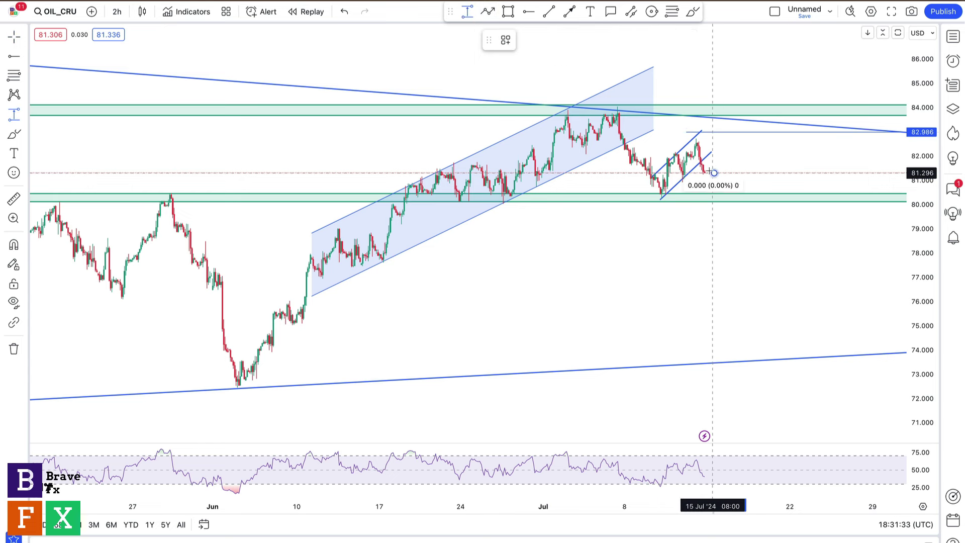
pyautogui.click(690, 132)
pyautogui.click(690, 134)
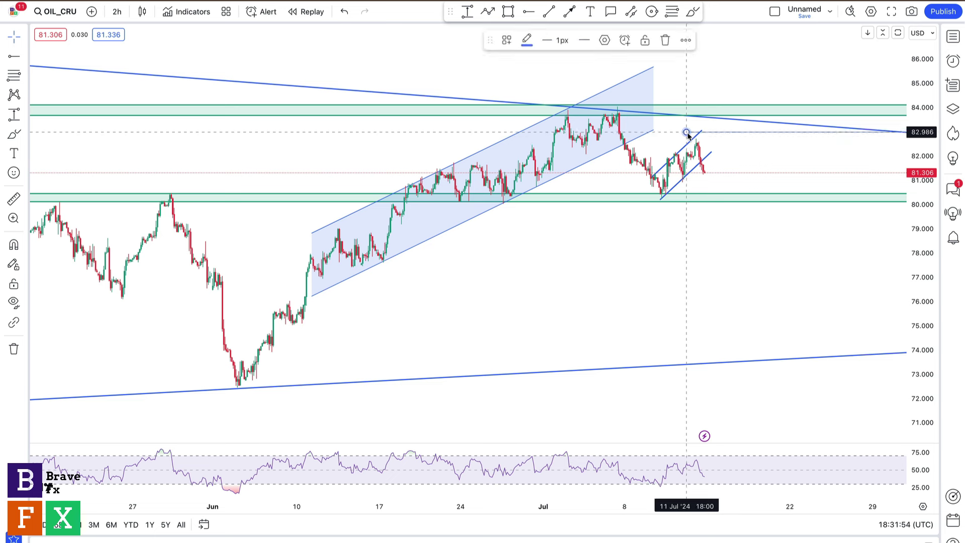
# - Try a horizontal ray just above the upper resistance zone at about 84.30 and again at about 84.23, removing both
pyautogui.click(551, 101)
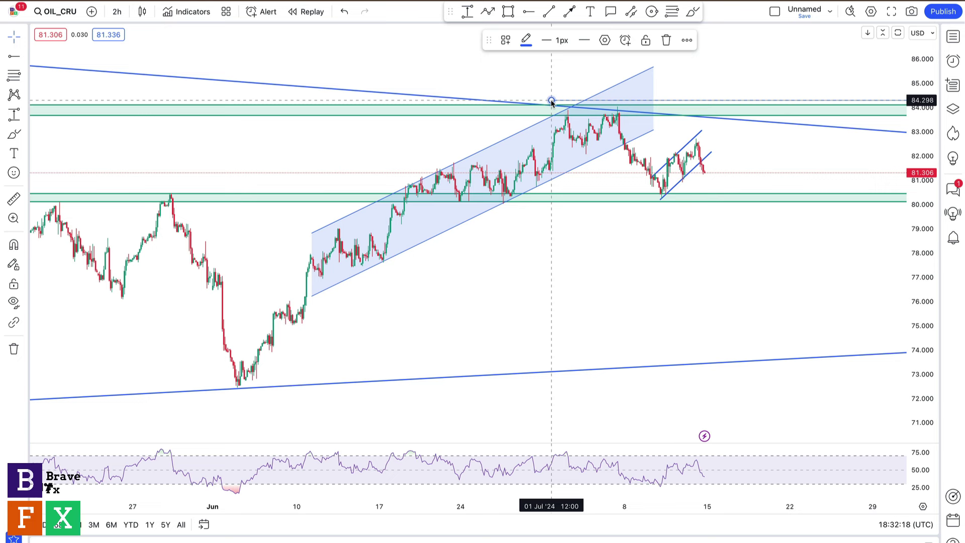
pyautogui.click(551, 102)
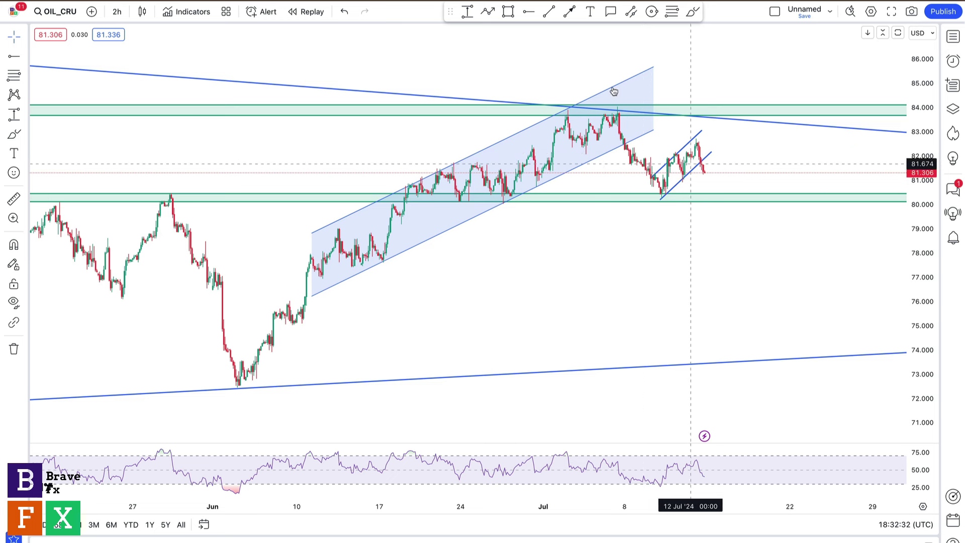
pyautogui.click(527, 15)
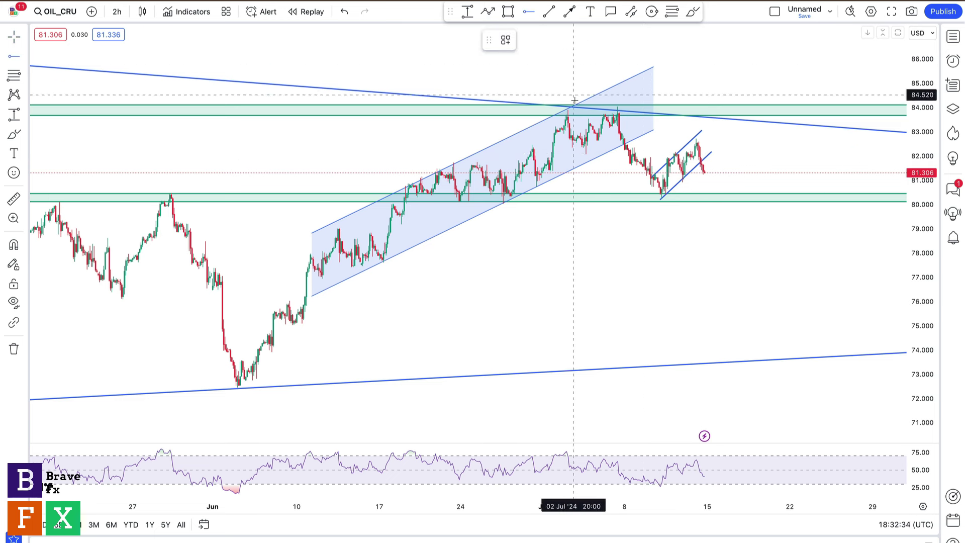
pyautogui.click(561, 103)
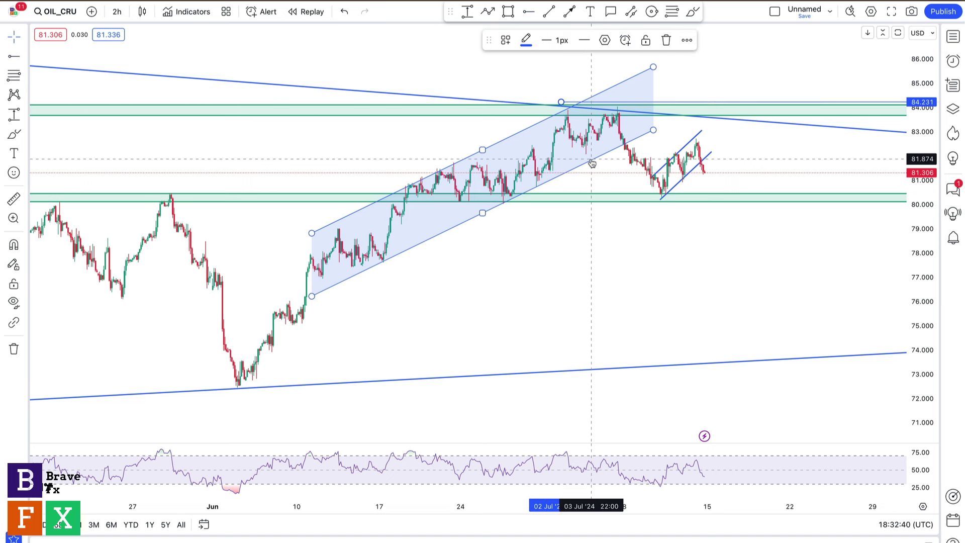
pyautogui.press('Delete')
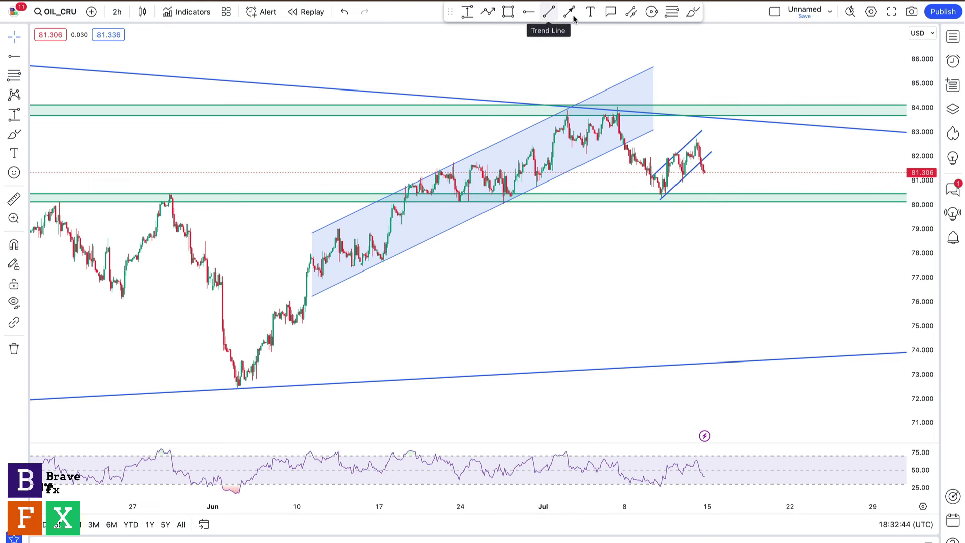
# - Highlight the support zone near 80.3 with back-and-forth brush strokes just beyond the latest candles, and delete the highlight
pyautogui.click(691, 11)
pyautogui.moveTo(702, 200)
pyautogui.mouseDown()
pyautogui.moveTo(749, 199)
pyautogui.moveTo(701, 198)
pyautogui.mouseUp()
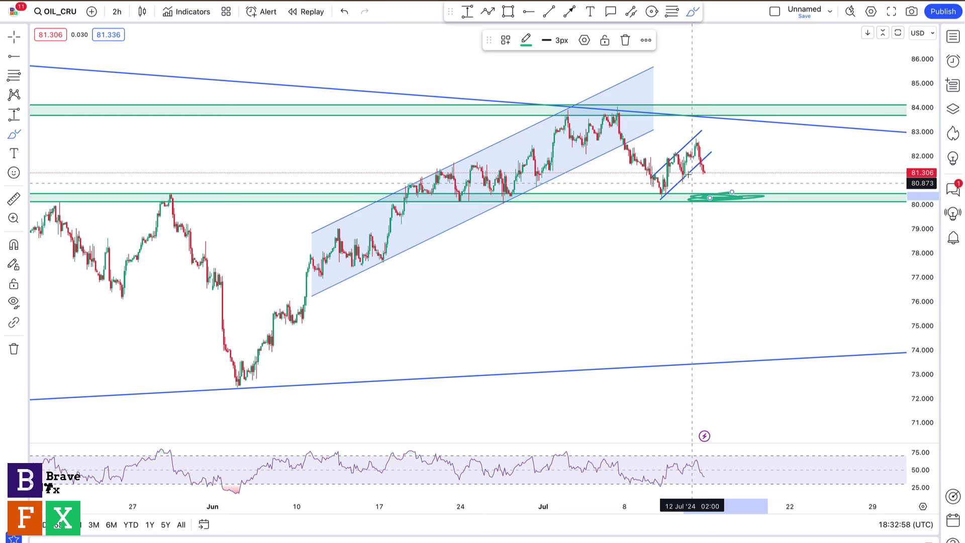
pyautogui.press('Delete')
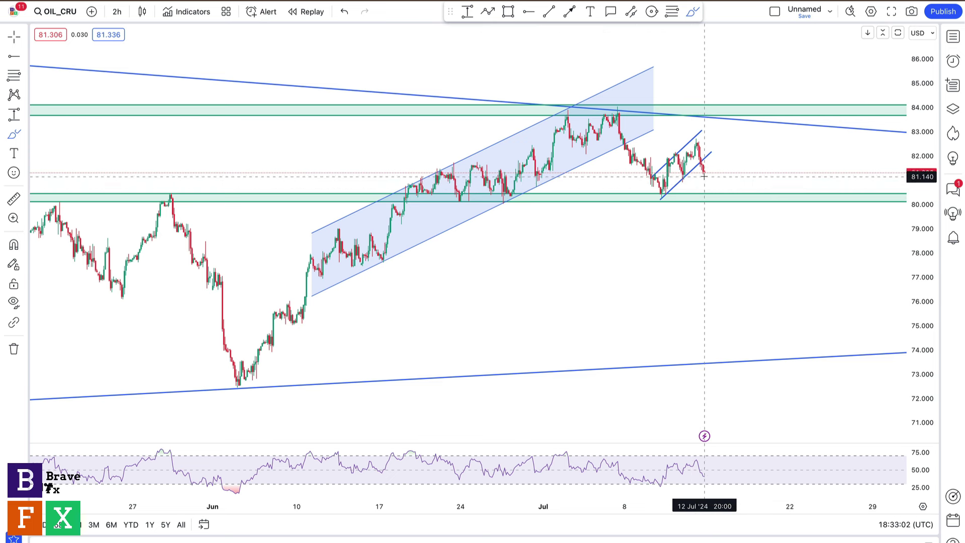
# - Brush a bearish path from about 81.1 into the 80 support zone, through a small retest, and down to about 74.2
pyautogui.moveTo(704, 176)
pyautogui.mouseDown()
pyautogui.moveTo(711, 200)
pyautogui.moveTo(733, 191)
pyautogui.mouseUp()
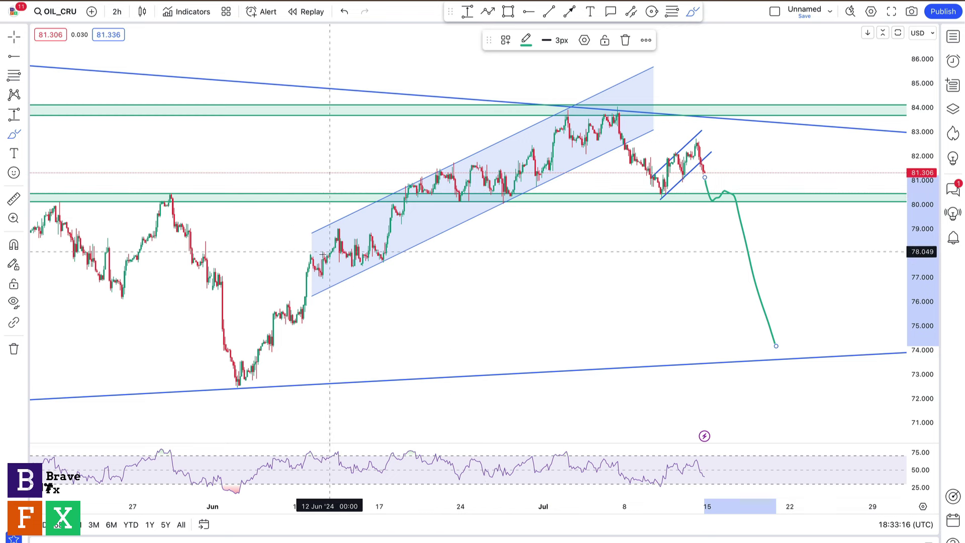
# - Place horizontal rays at the mid-June consolidation lows at about 77.40 and at the latest close at about 81.30
pyautogui.click(528, 11)
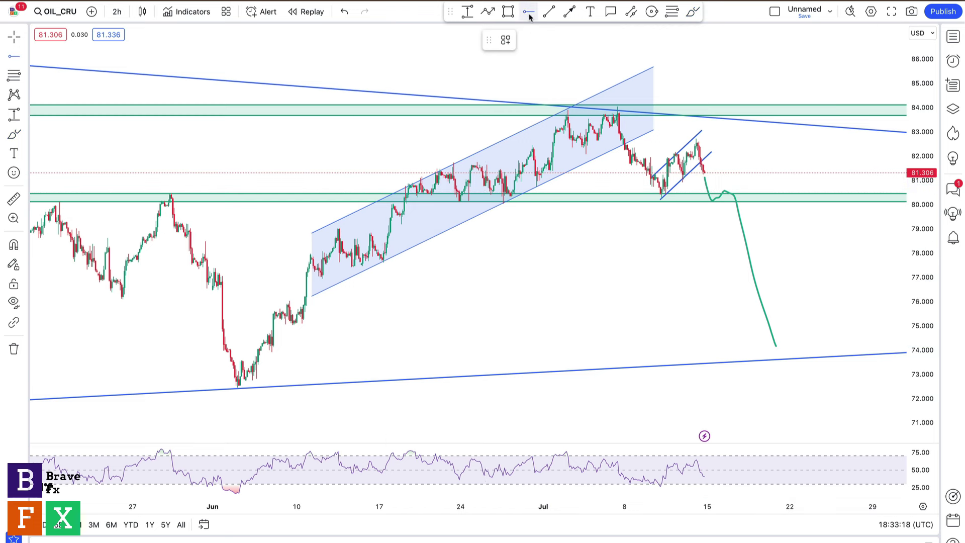
pyautogui.click(308, 272)
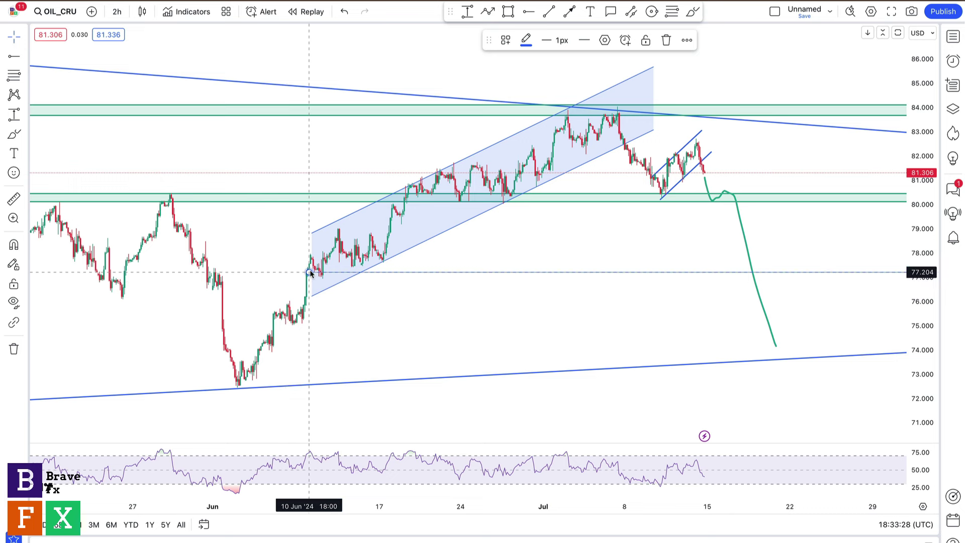
pyautogui.moveTo(309, 272); pyautogui.dragTo(298, 271)
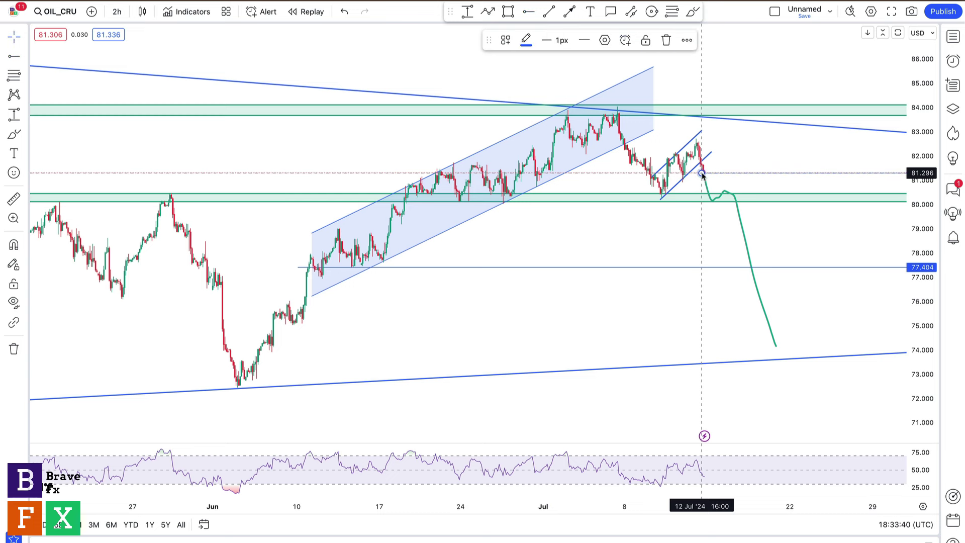
# - Place horizontal rays above the latest July swing high at about 82.88 and above the upper resistance zone at about 84.30
pyautogui.click(528, 11)
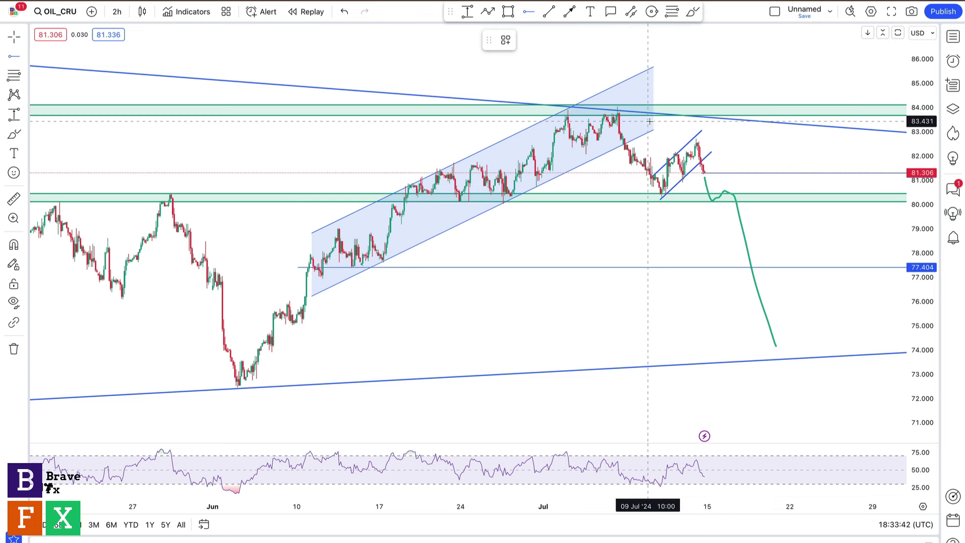
pyautogui.click(675, 134)
pyautogui.hotkey('alt', 'j')
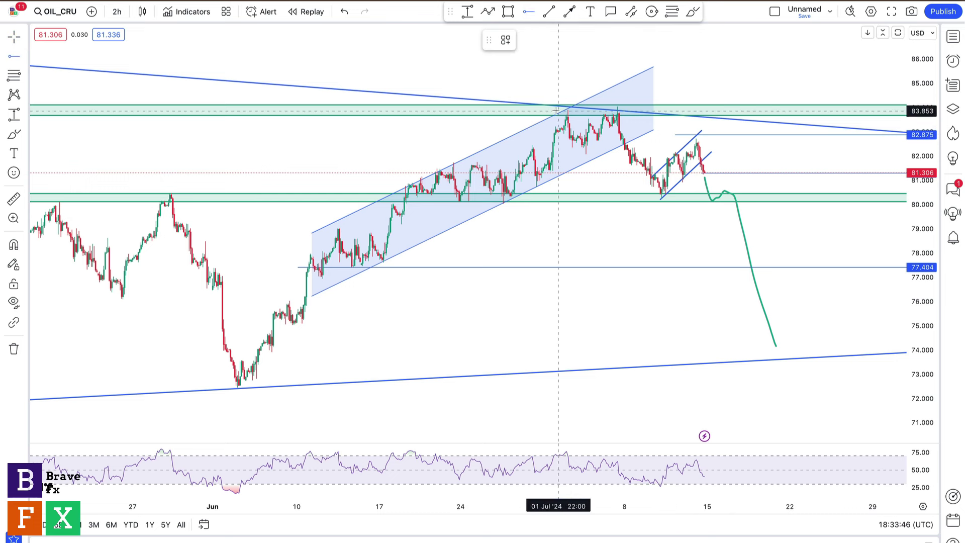
pyautogui.click(551, 100)
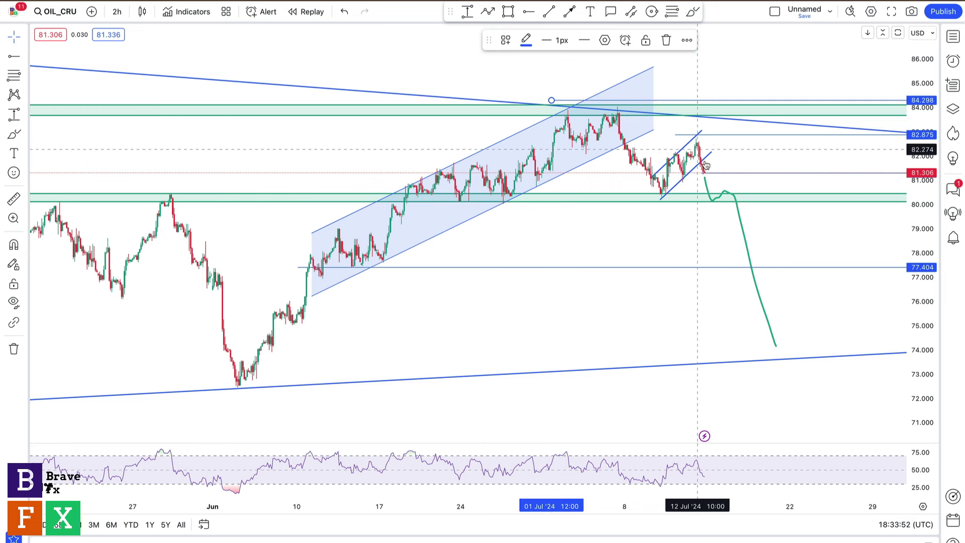
# - Highlight the support zone near 80.3 beside the latest candles with back-and-forth brush strokes
pyautogui.click(693, 11)
pyautogui.moveTo(688, 201)
pyautogui.mouseDown()
pyautogui.moveTo(737, 192)
pyautogui.moveTo(703, 199)
pyautogui.mouseUp()
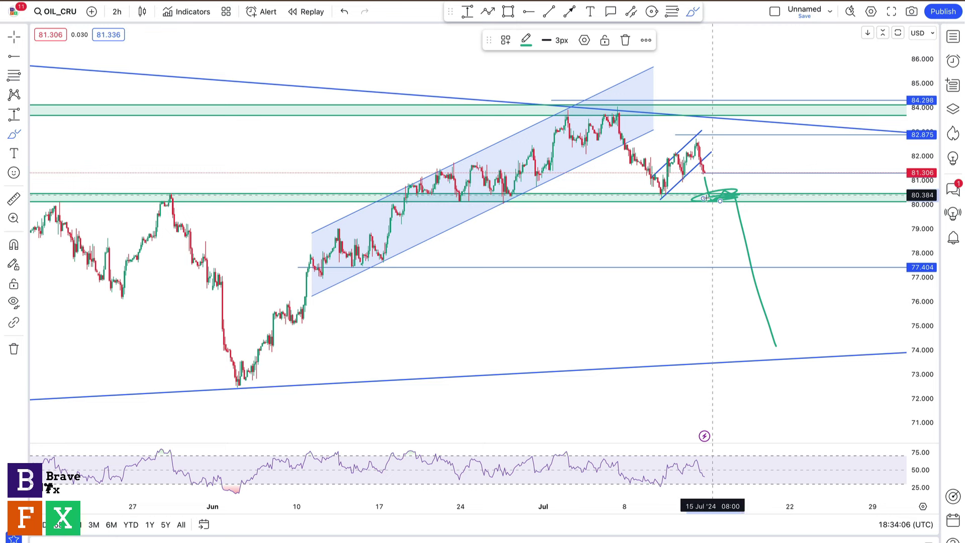
pyautogui.scroll(-3, 705, 198)
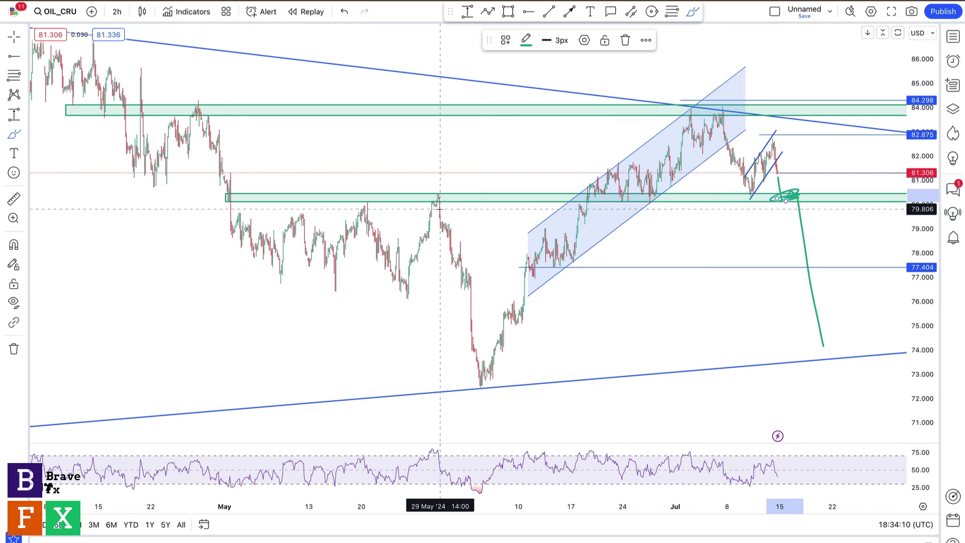
pyautogui.scroll(1, 779, 210)
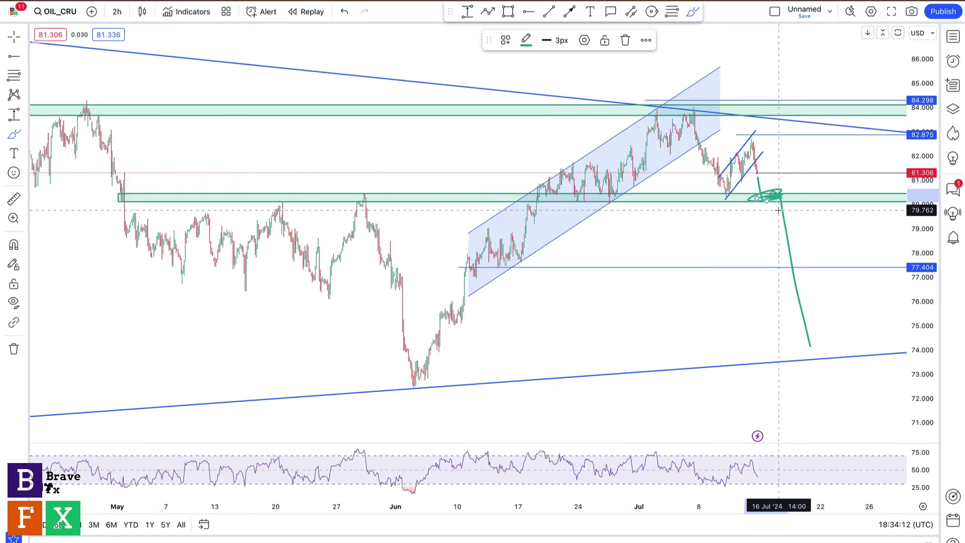
pyautogui.scroll(3, 778, 210)
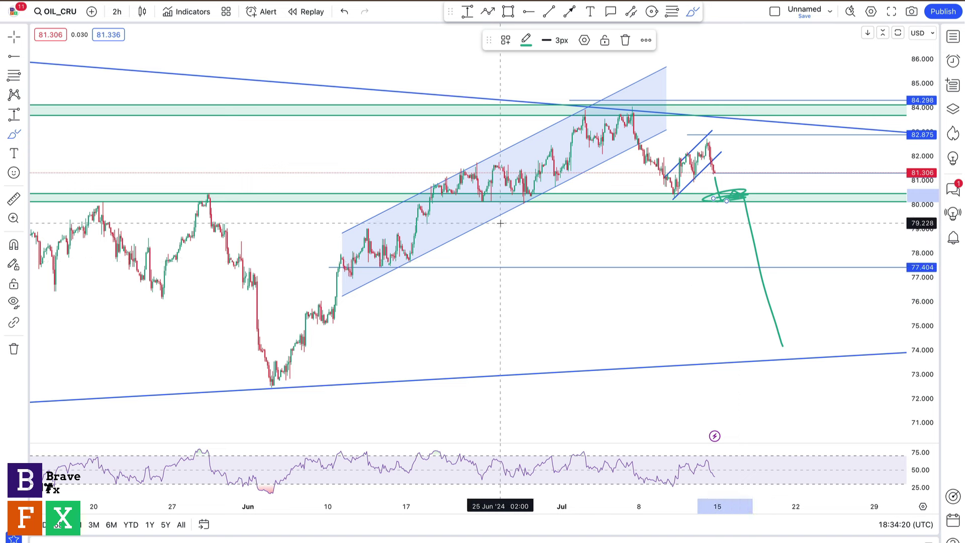
# - Highlight the mid-June lows along the 77.40 ray with brush strokes, and delete the highlight
pyautogui.click(693, 11)
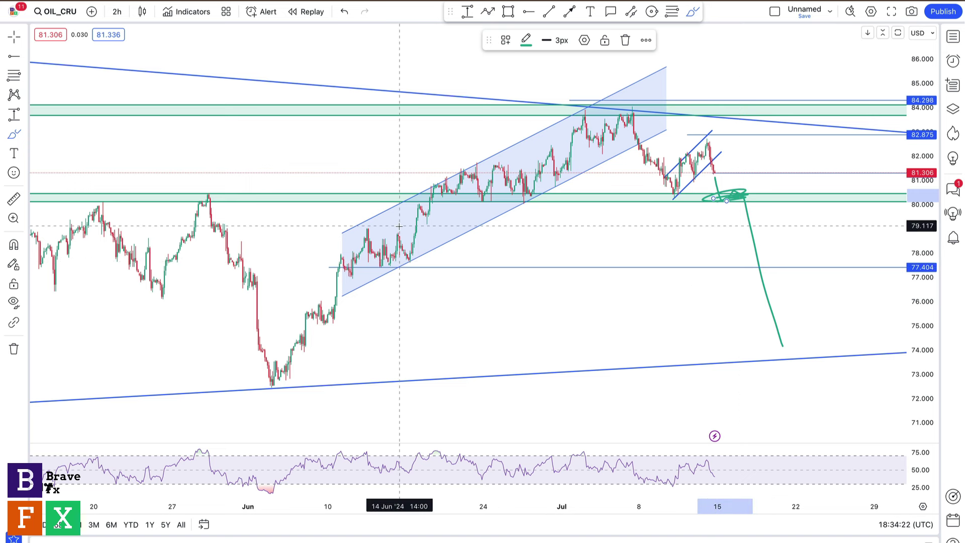
pyautogui.moveTo(418, 265)
pyautogui.mouseDown()
pyautogui.moveTo(360, 265)
pyautogui.moveTo(461, 270)
pyautogui.moveTo(344, 261)
pyautogui.mouseUp()
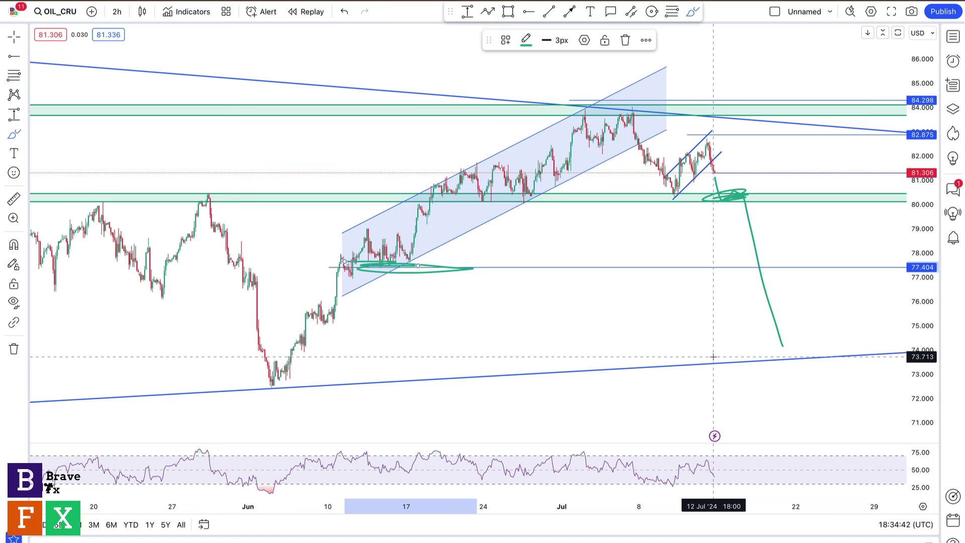
pyautogui.press('Delete')
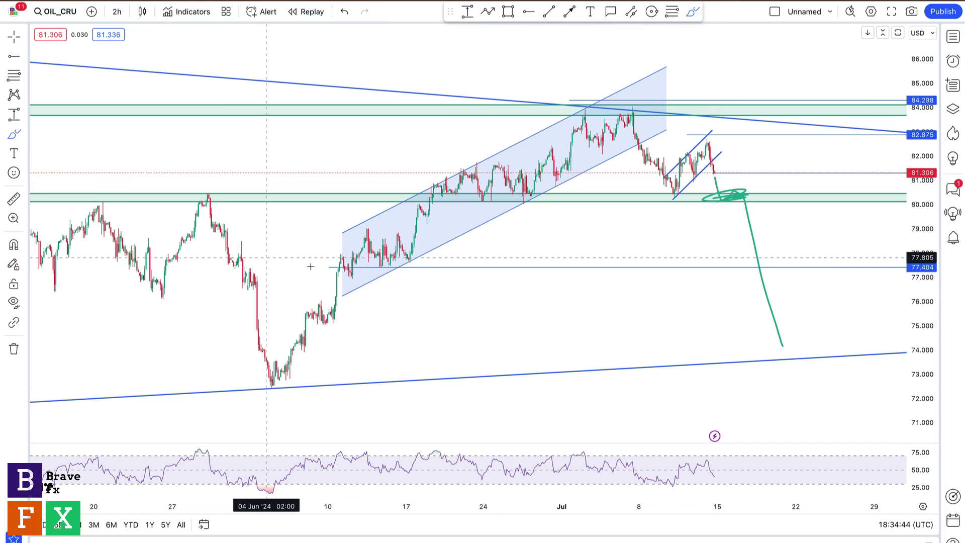
# - Delete the brush highlight on the support zone and the bearish path that runs down towards 74
pyautogui.click(15, 36)
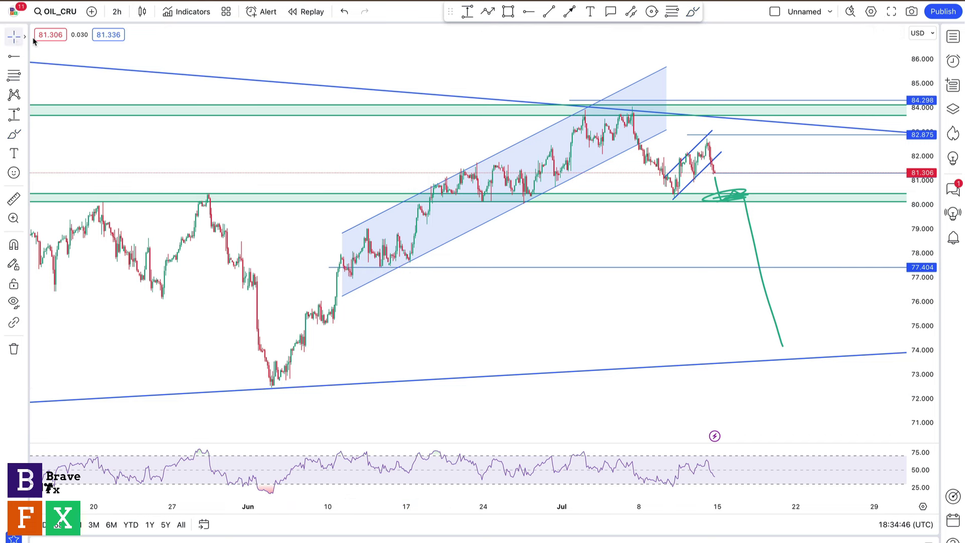
pyautogui.click(722, 198)
pyautogui.press('Delete')
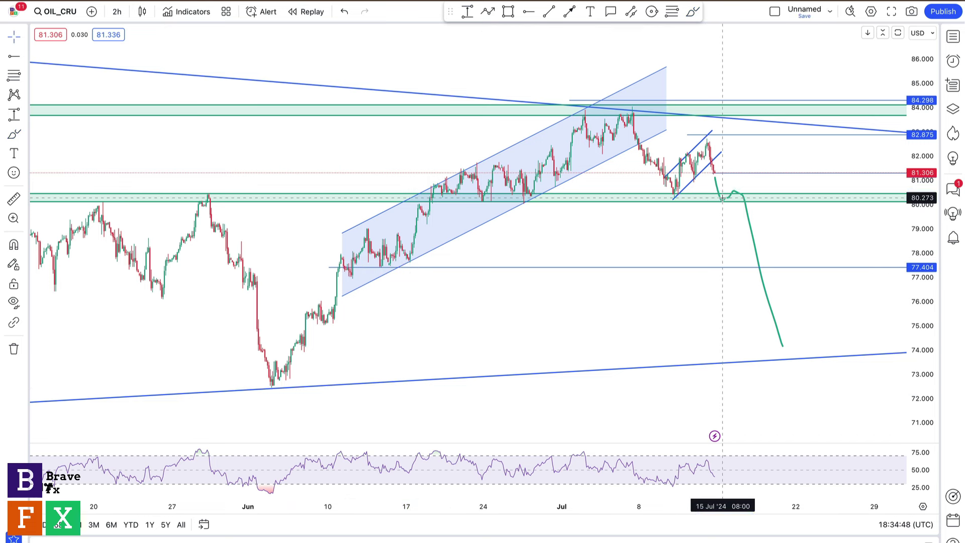
pyautogui.click(748, 222)
pyautogui.press('Delete')
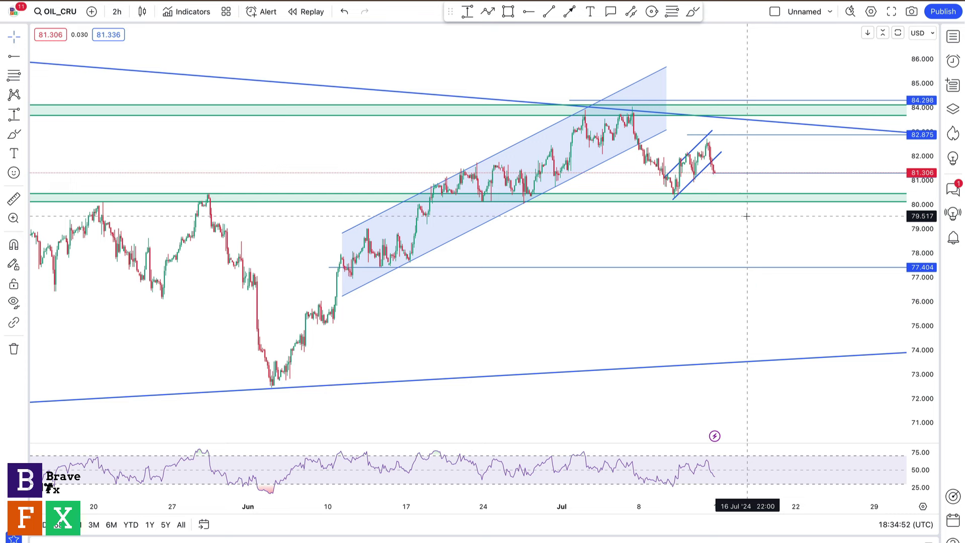
# - Delete the four horizontal rays at 82.88, 81.30, 77.40 and 84.30
pyautogui.click(723, 136)
pyautogui.moveTo(723, 138); pyautogui.dragTo(737, 178)
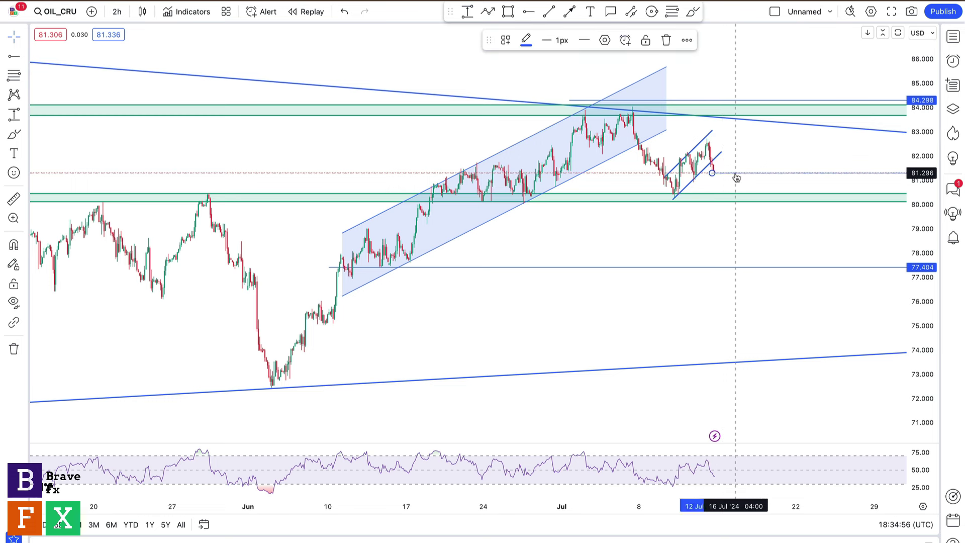
pyautogui.press('Delete')
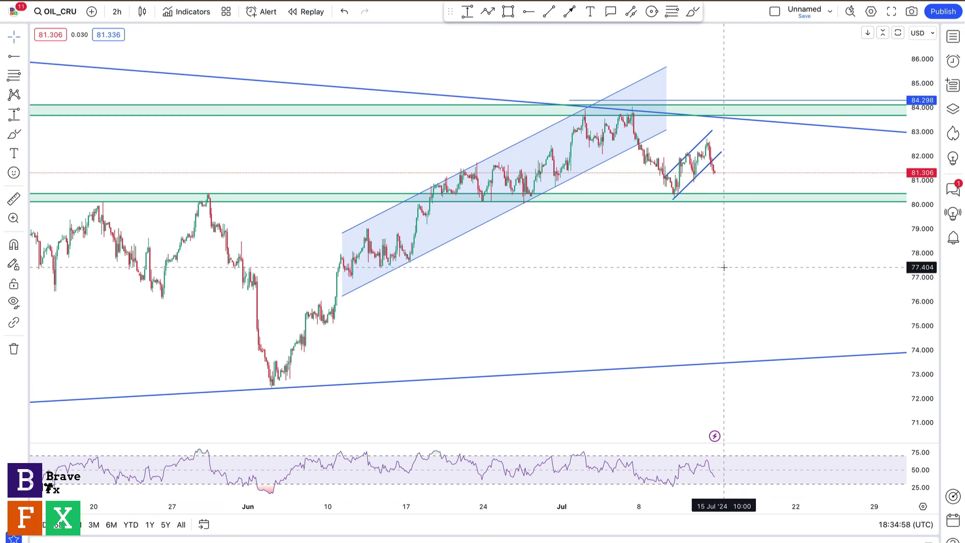
pyautogui.moveTo(725, 271); pyautogui.dragTo(623, 285)
pyautogui.click(571, 115)
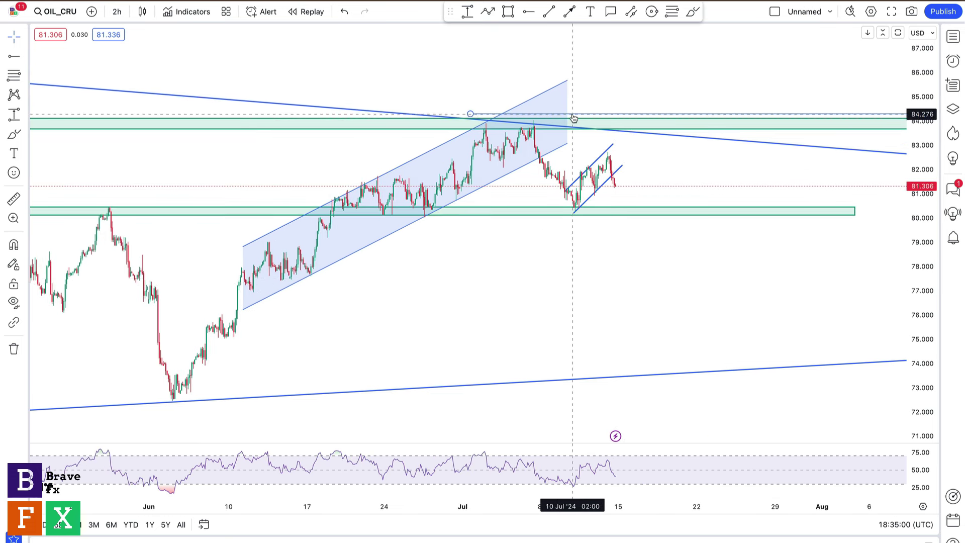
pyautogui.press('Delete')
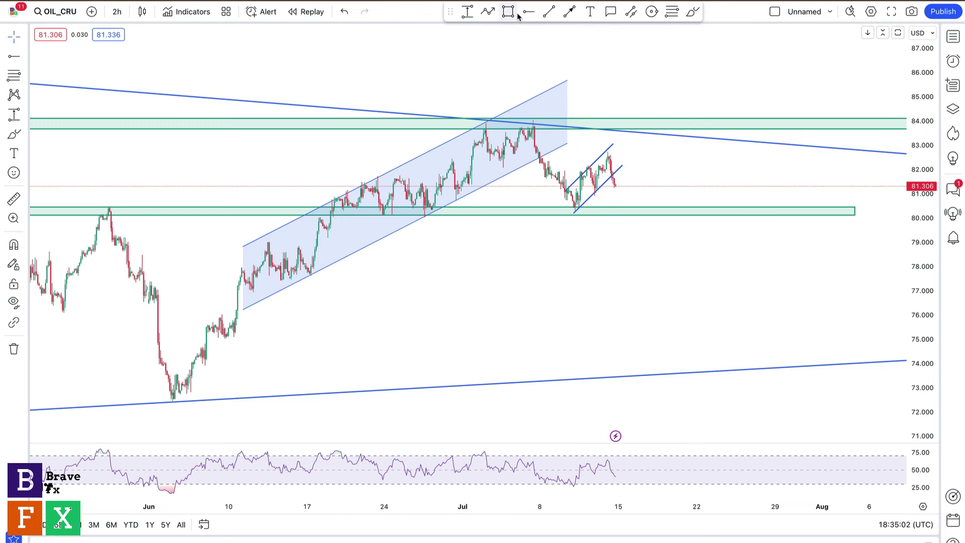
# - Draw a descending trend line from the early July high at about 84.01 to the support zone at about 80.07
pyautogui.click(549, 12)
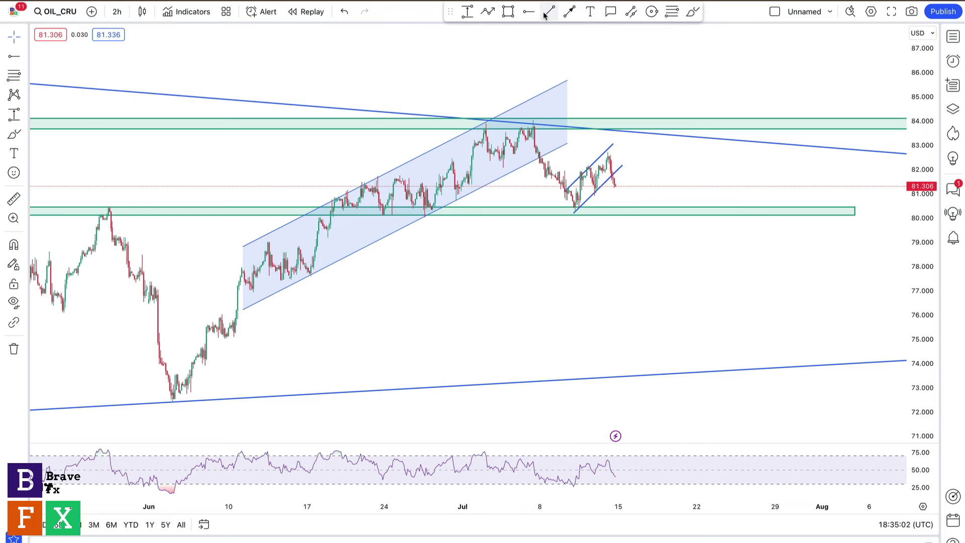
pyautogui.click(527, 121)
pyautogui.click(769, 217)
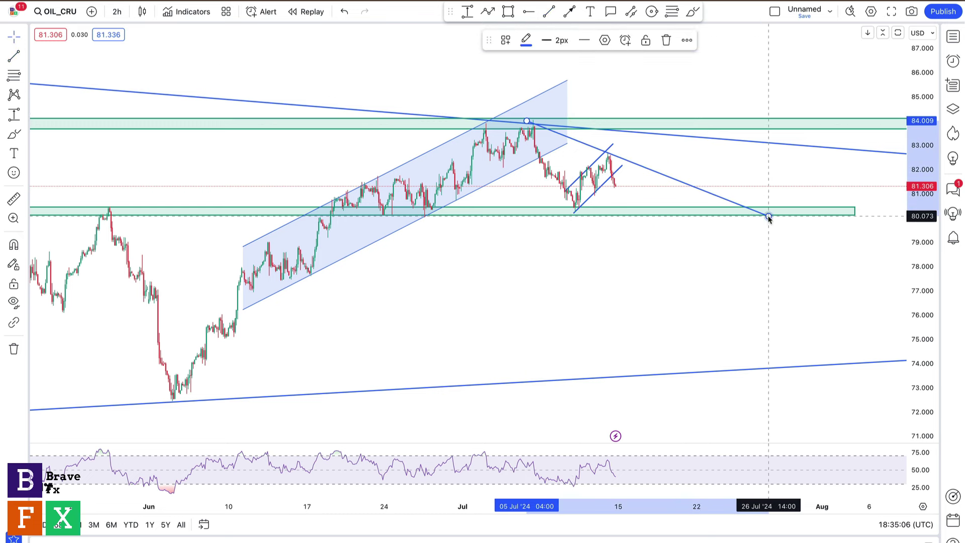
pyautogui.scroll(-5, 869, 277)
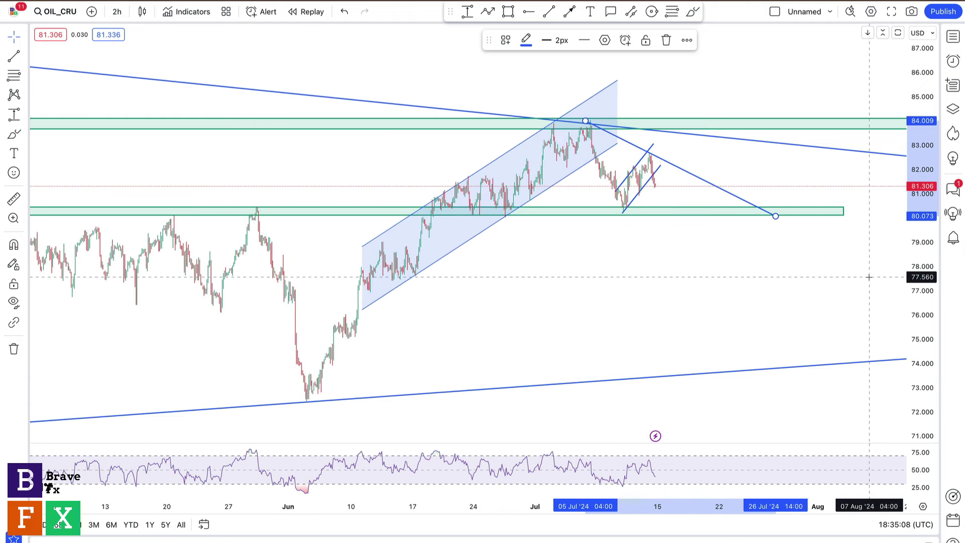
pyautogui.scroll(2, 817, 271)
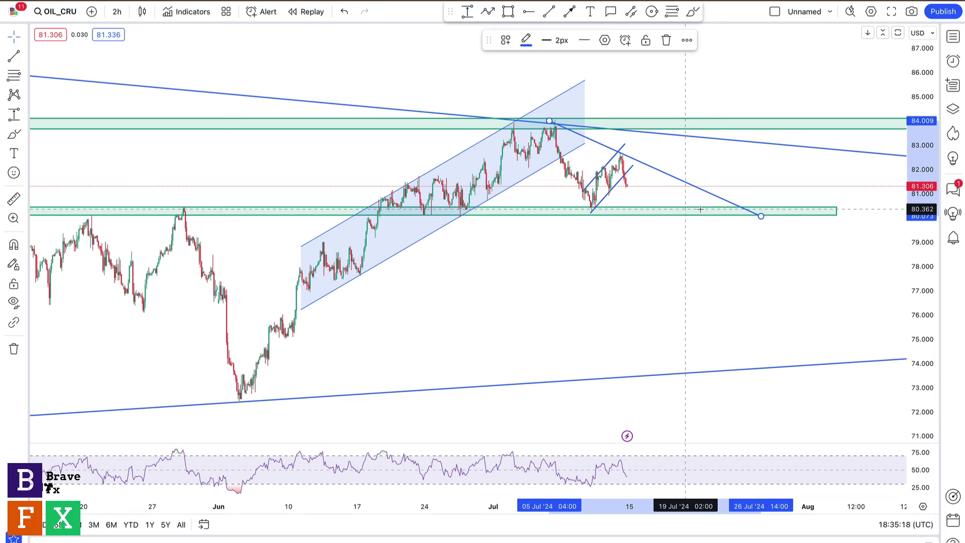
# - Brush a bullish path from about 81.3 into the support zone and up through the descending trend line to about 85.5, and undo it
pyautogui.click(693, 11)
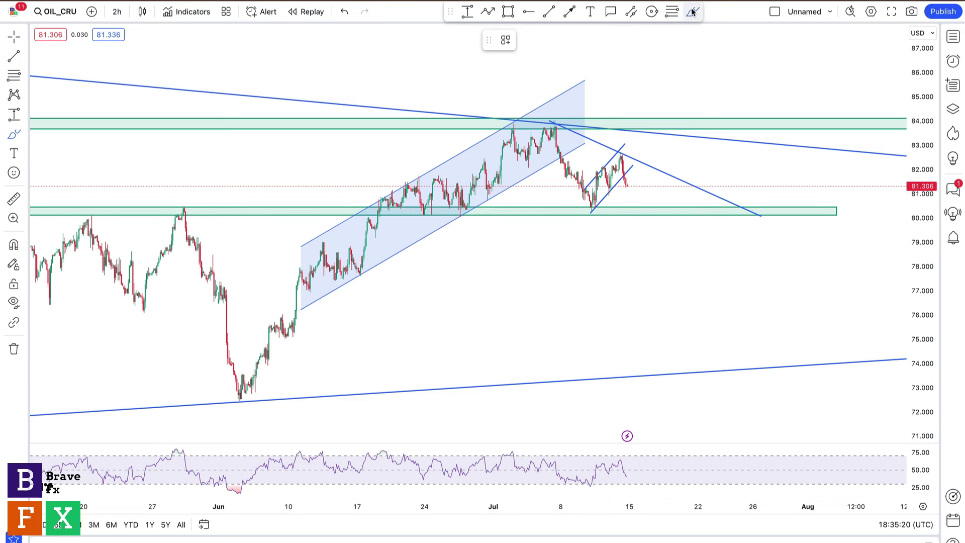
pyautogui.moveTo(627, 184)
pyautogui.mouseDown()
pyautogui.moveTo(648, 206)
pyautogui.moveTo(667, 179)
pyautogui.moveTo(684, 183)
pyautogui.moveTo(695, 85)
pyautogui.mouseUp()
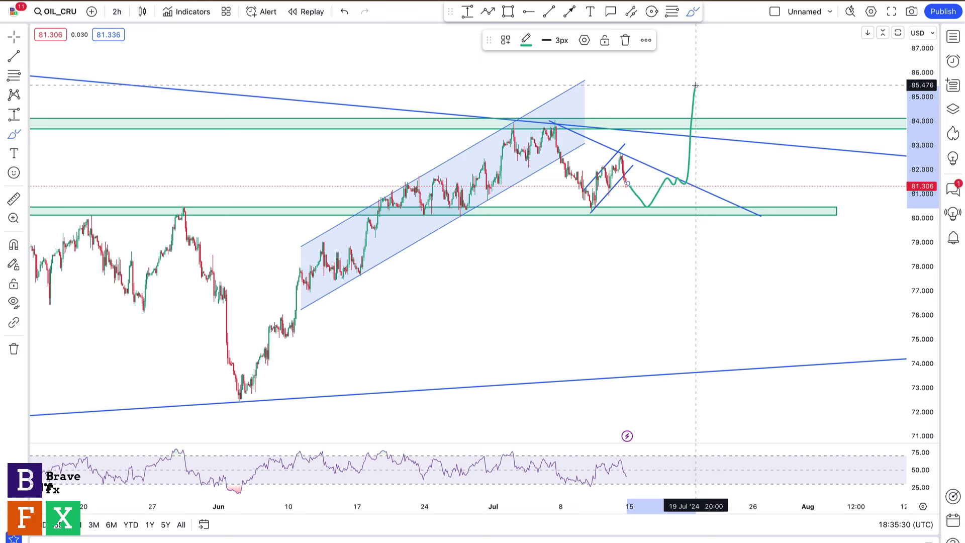
pyautogui.hotkey('ctrl', 'z')
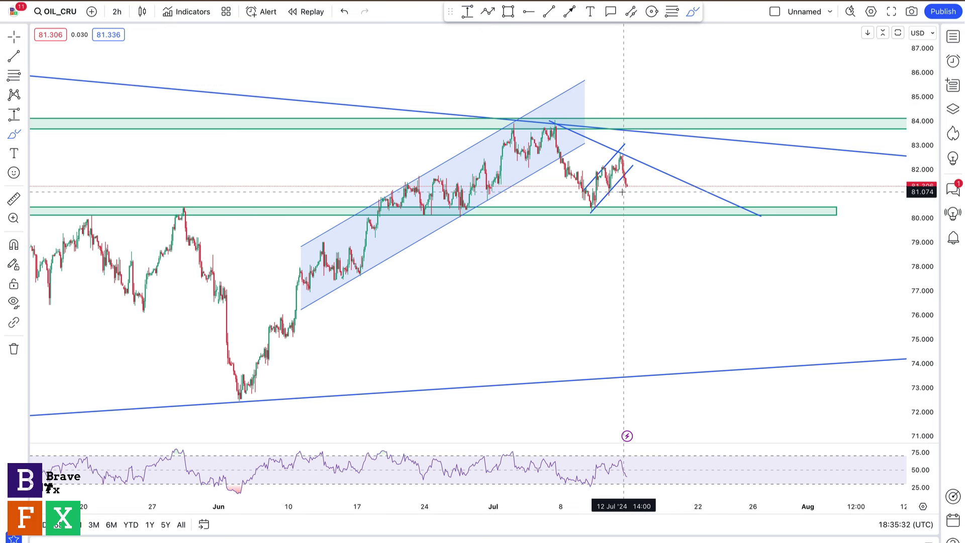
# - Brush a bearish path from about 81.3 through swings above support down to about 77, and delete it together with the descending trend line
pyautogui.moveTo(625, 185)
pyautogui.mouseDown()
pyautogui.moveTo(638, 205)
pyautogui.moveTo(667, 176)
pyautogui.moveTo(682, 203)
pyautogui.moveTo(698, 190)
pyautogui.moveTo(720, 291)
pyautogui.mouseUp()
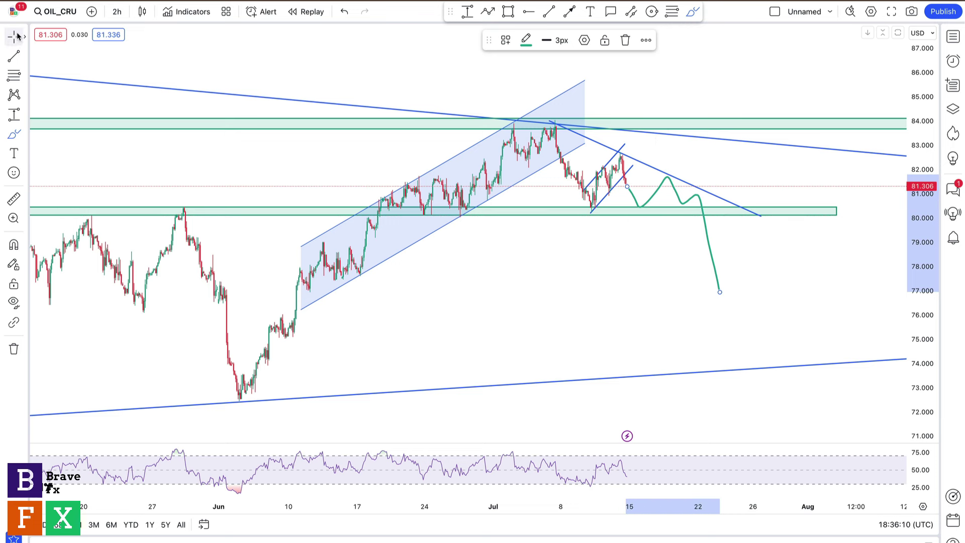
pyautogui.press('Delete')
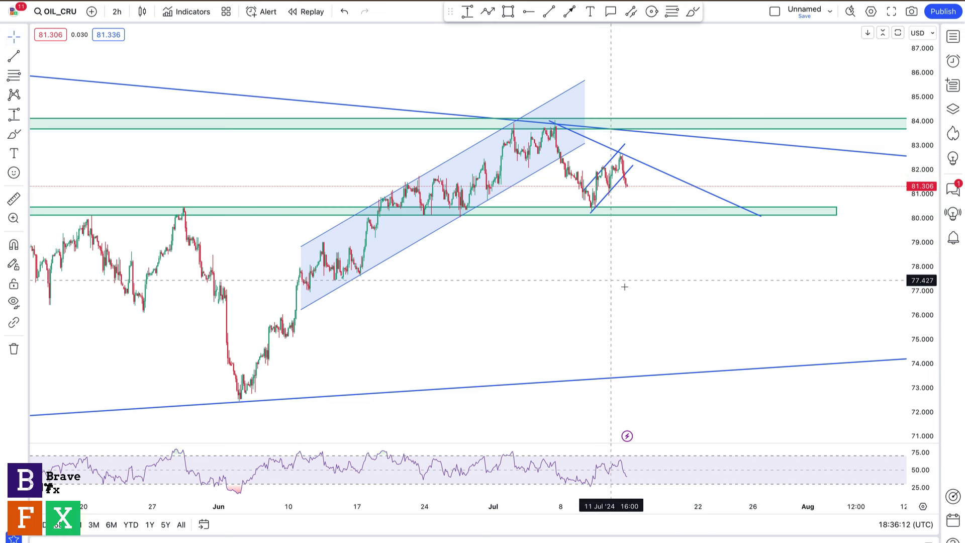
pyautogui.click(671, 175)
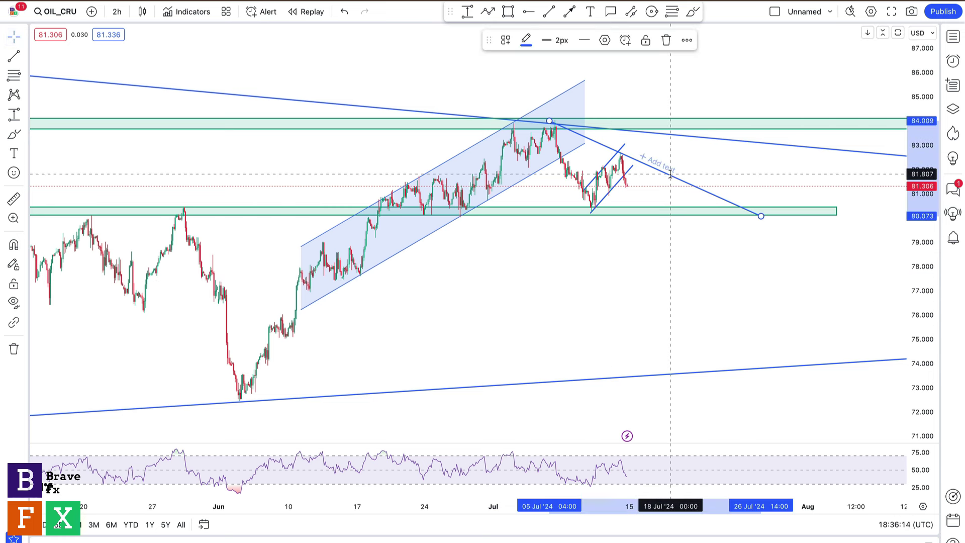
pyautogui.press('Delete')
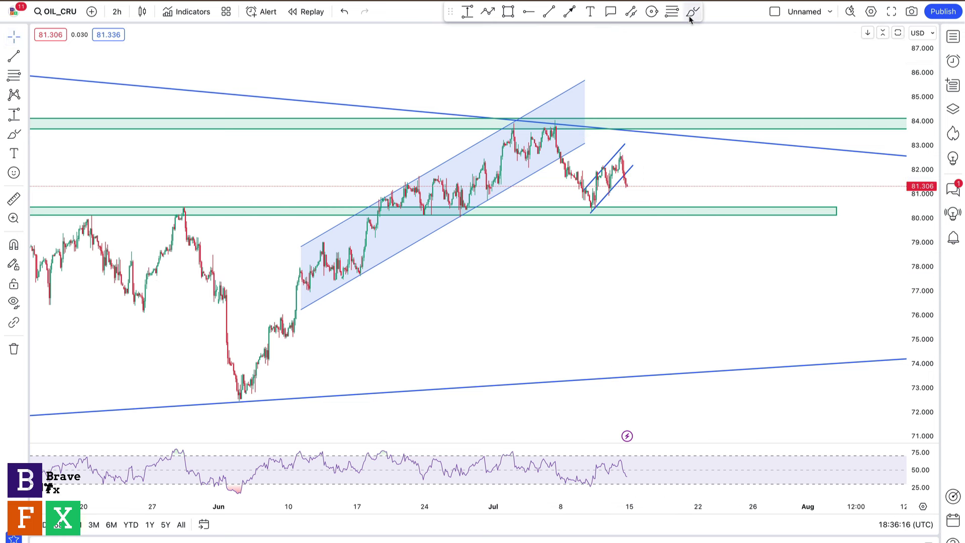
# - Highlight the upper resistance zone around 84 with back-and-forth brush strokes, and delete the highlight
pyautogui.moveTo(623, 122); pyautogui.dragTo(673, 133)
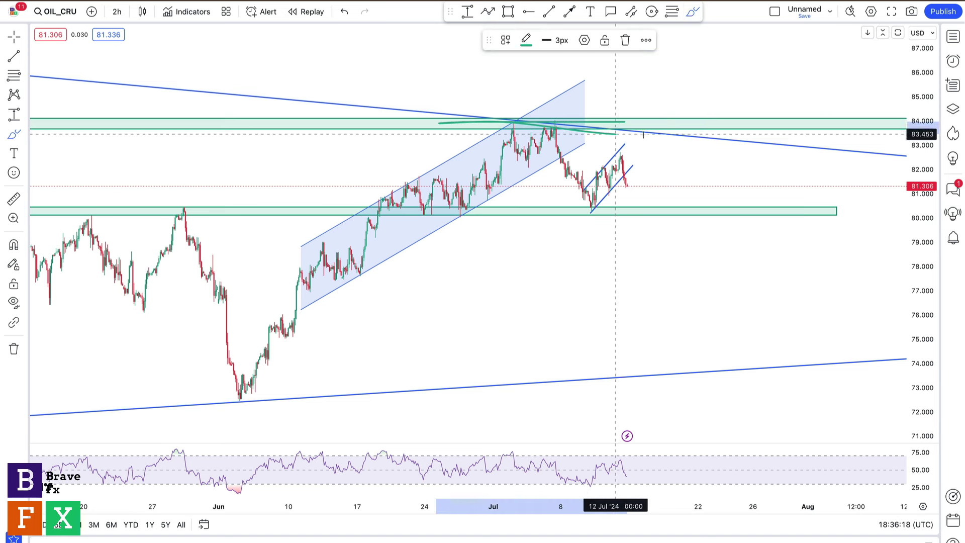
pyautogui.moveTo(493, 132)
pyautogui.mouseDown()
pyautogui.moveTo(660, 126)
pyautogui.moveTo(458, 122)
pyautogui.moveTo(711, 112)
pyautogui.moveTo(651, 117)
pyautogui.mouseUp()
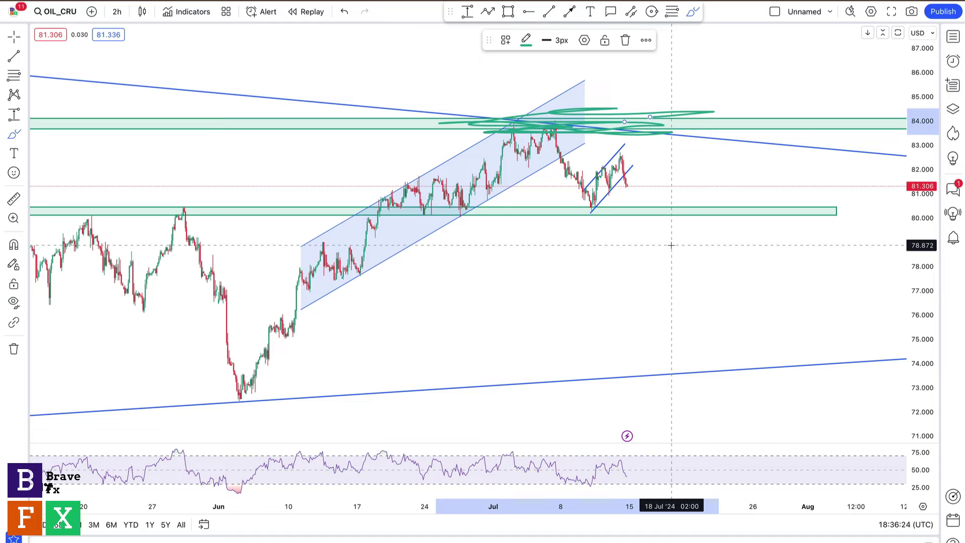
pyautogui.press('Delete')
# - Switch the crude oil chart to the 4-hour timeframe and bring the whole converging trend line pattern into view
pyautogui.scroll(-8, 503, 251)
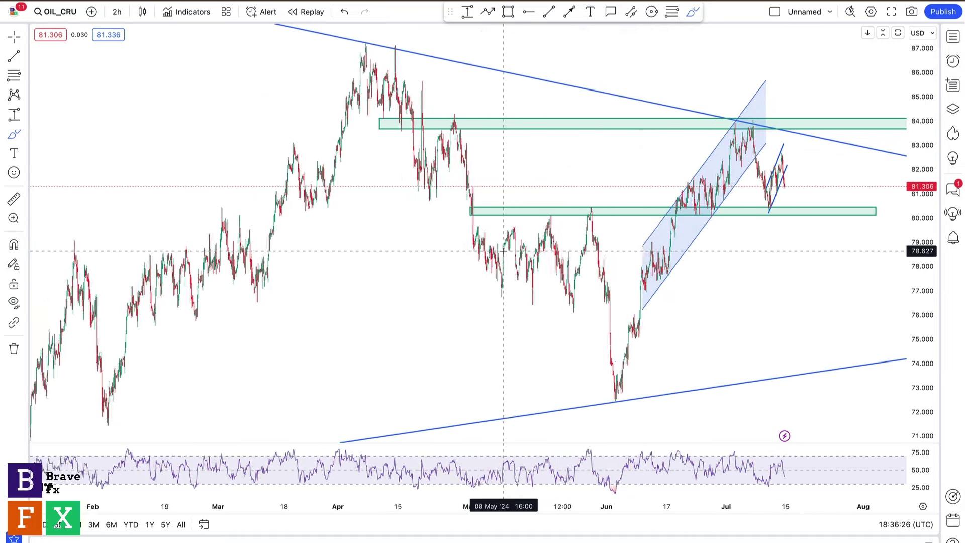
pyautogui.moveTo(929, 122); pyautogui.dragTo(929, 166)
pyautogui.click(115, 11)
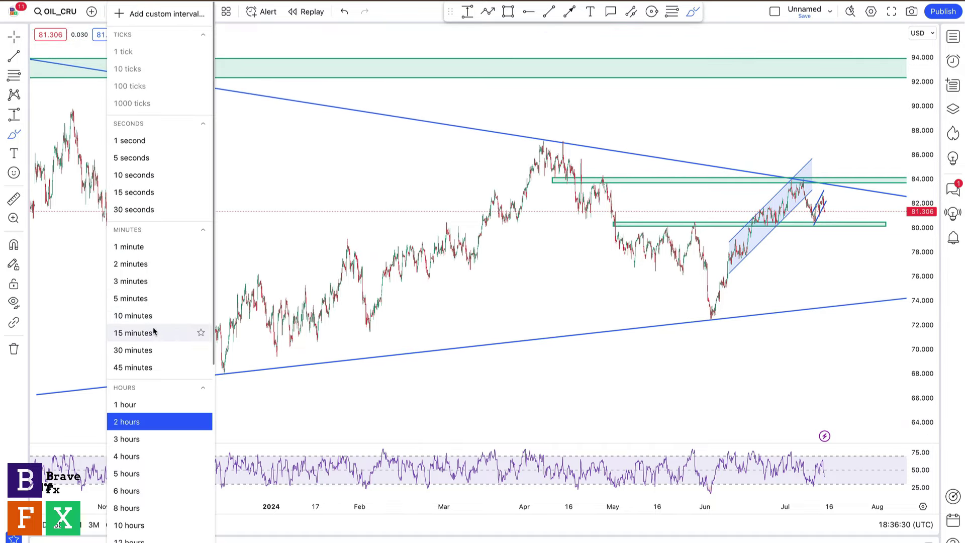
pyautogui.click(201, 456)
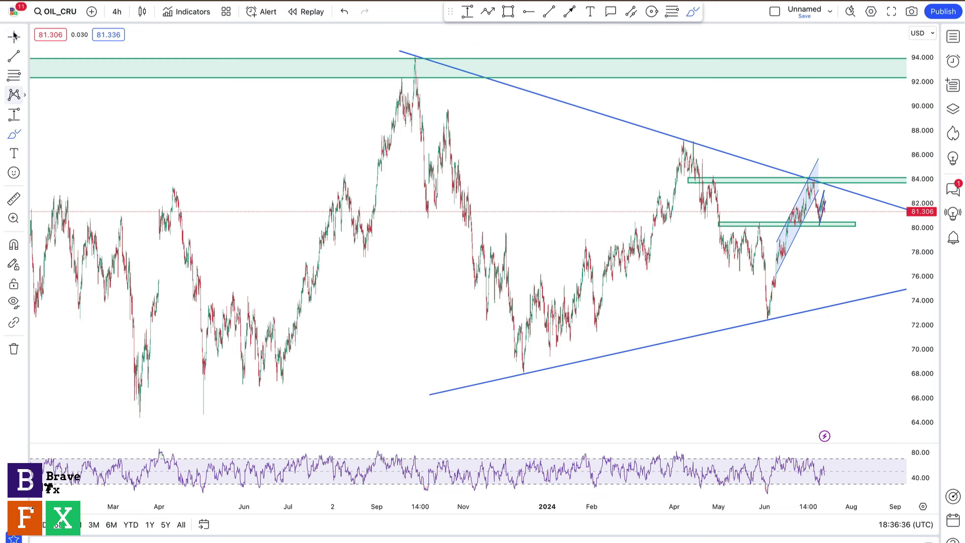
pyautogui.hscroll(6, 140, 133)
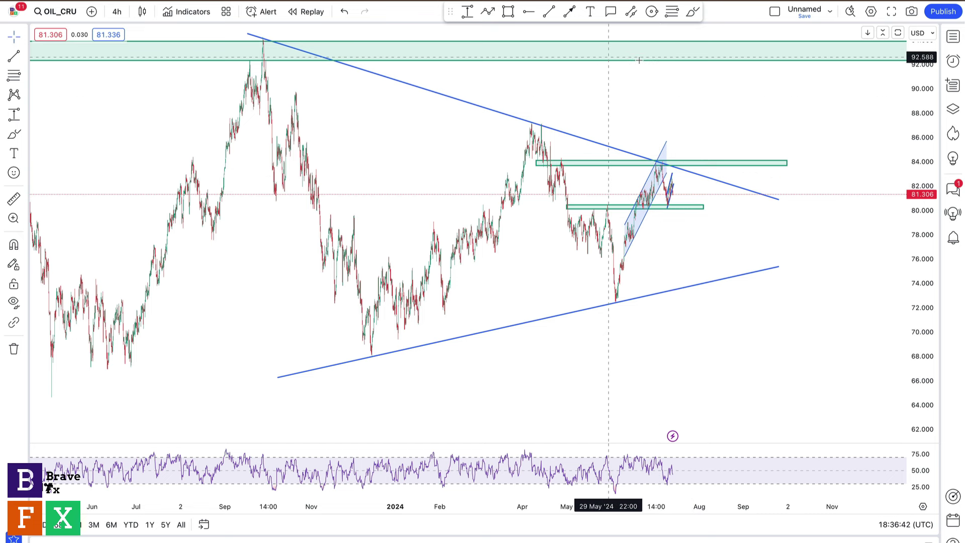
# - Brush a path from about 81 down to the rising trend line near 74.5 and up past 94, and place a horizontal ray at 77.389
pyautogui.click(693, 11)
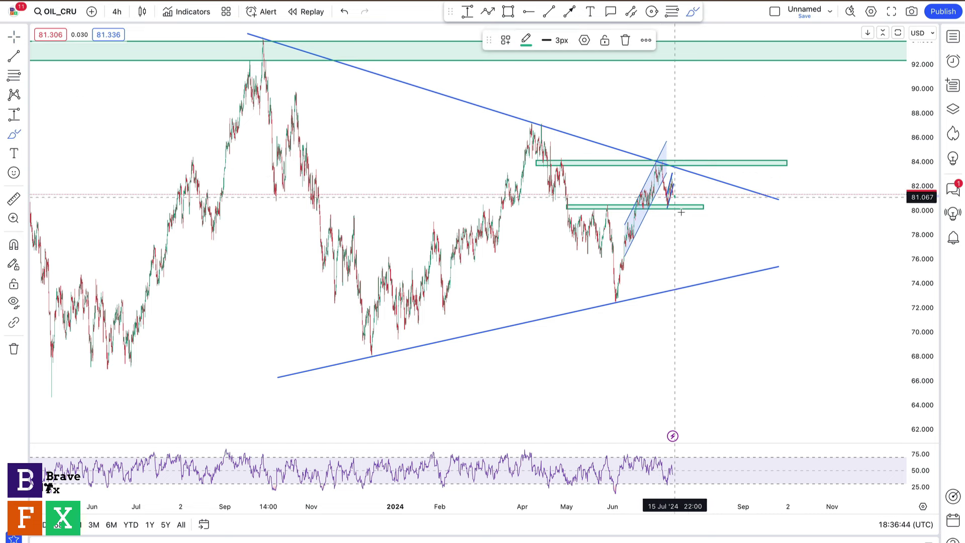
pyautogui.moveTo(675, 198)
pyautogui.mouseDown()
pyautogui.moveTo(712, 274)
pyautogui.moveTo(796, 26)
pyautogui.mouseUp()
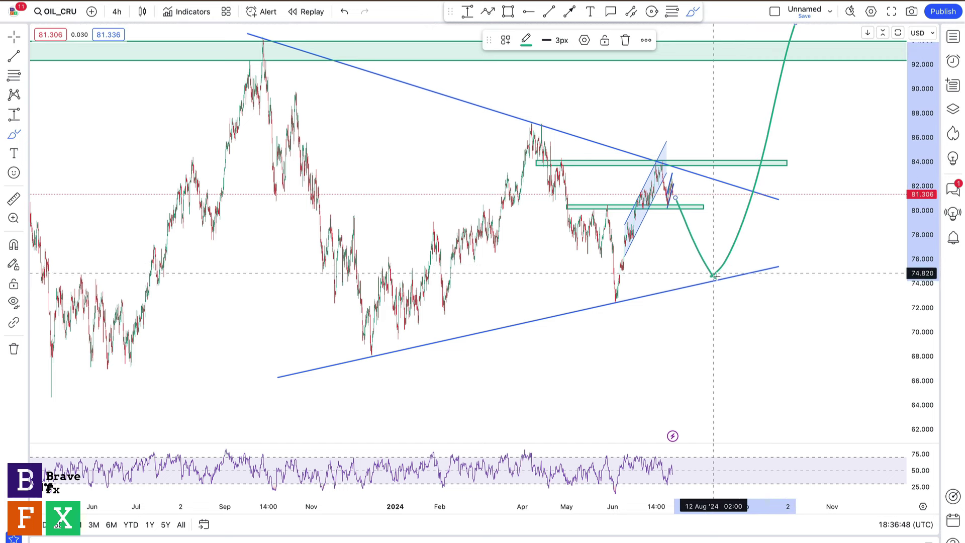
pyautogui.click(525, 12)
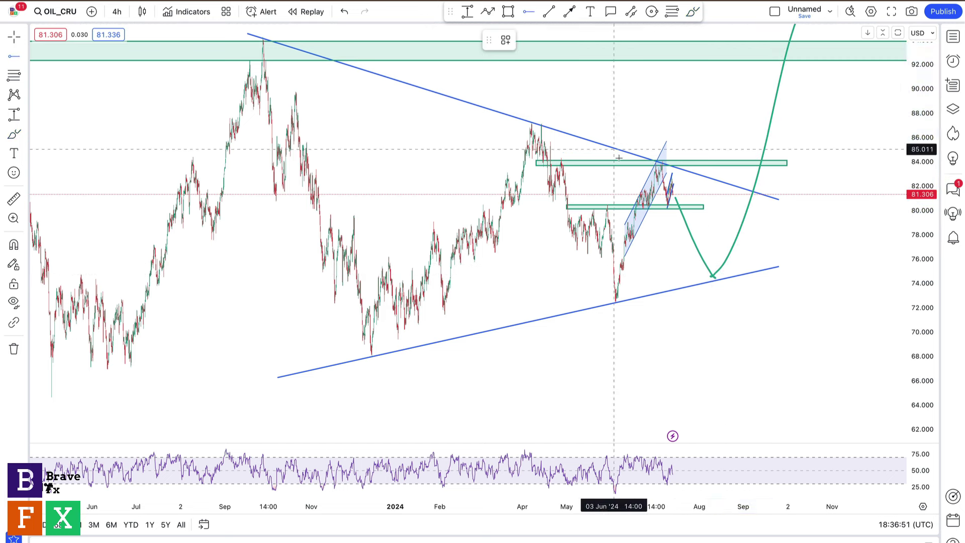
pyautogui.click(624, 242)
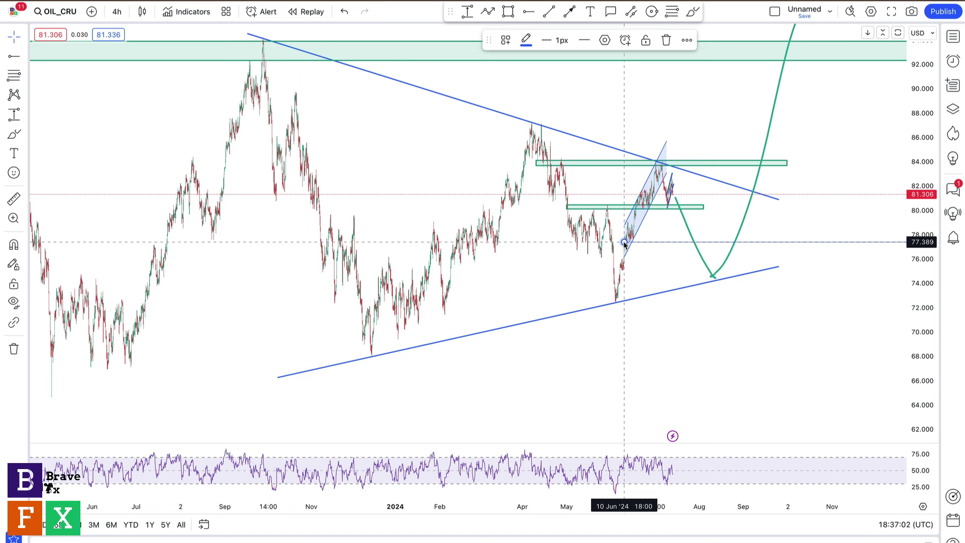
# - Highlight the resistance zone around 84 with brush strokes, brush along the descending trend line near 82.9, and undo that last stroke
pyautogui.click(693, 11)
pyautogui.moveTo(703, 161)
pyautogui.mouseDown()
pyautogui.moveTo(626, 165)
pyautogui.moveTo(720, 165)
pyautogui.moveTo(722, 177)
pyautogui.moveTo(694, 174)
pyautogui.mouseUp()
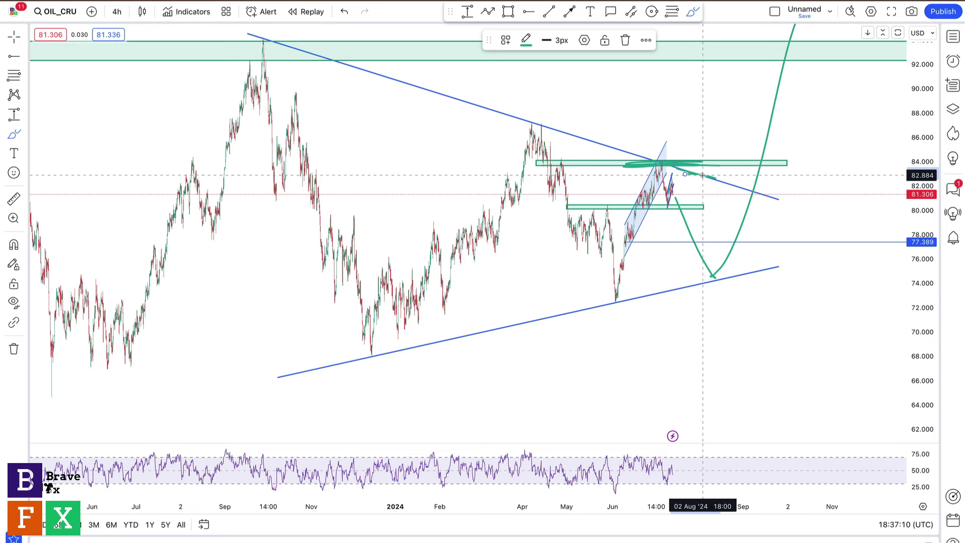
pyautogui.hotkey('ctrl', 'z')
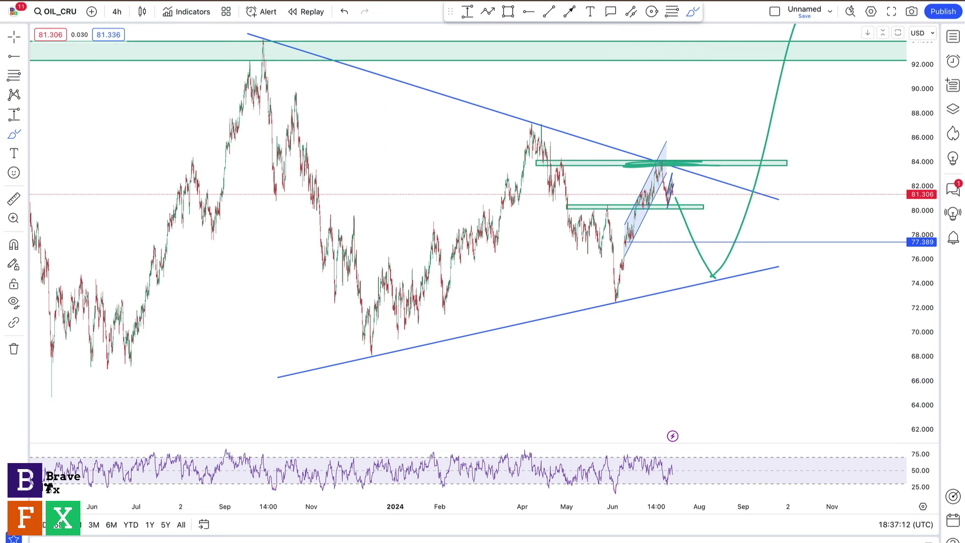
# - Switch to the US100 chart, examine its rising channel and recent drop above the support zones, and return to the crude oil chart
pyautogui.hotkey('ctrl', 'Tab')
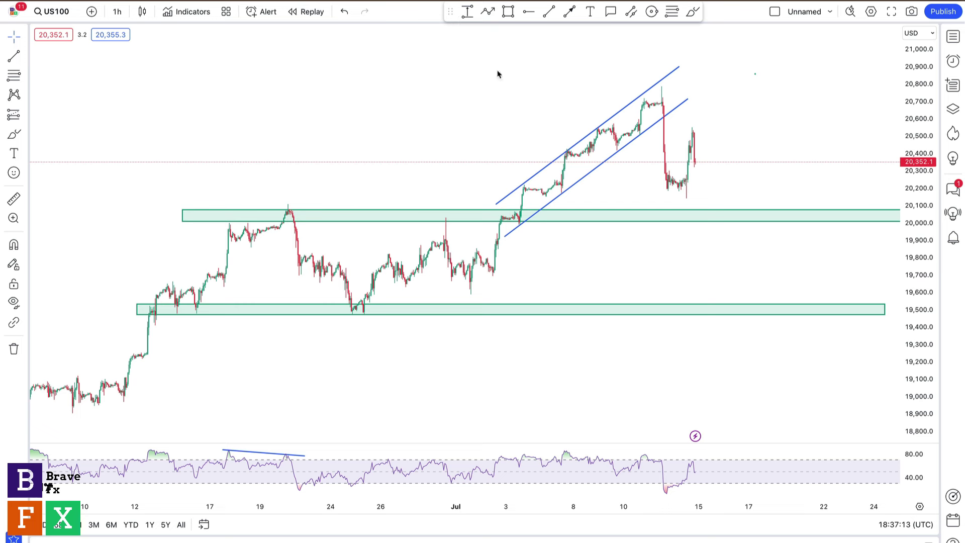
pyautogui.click(481, 215)
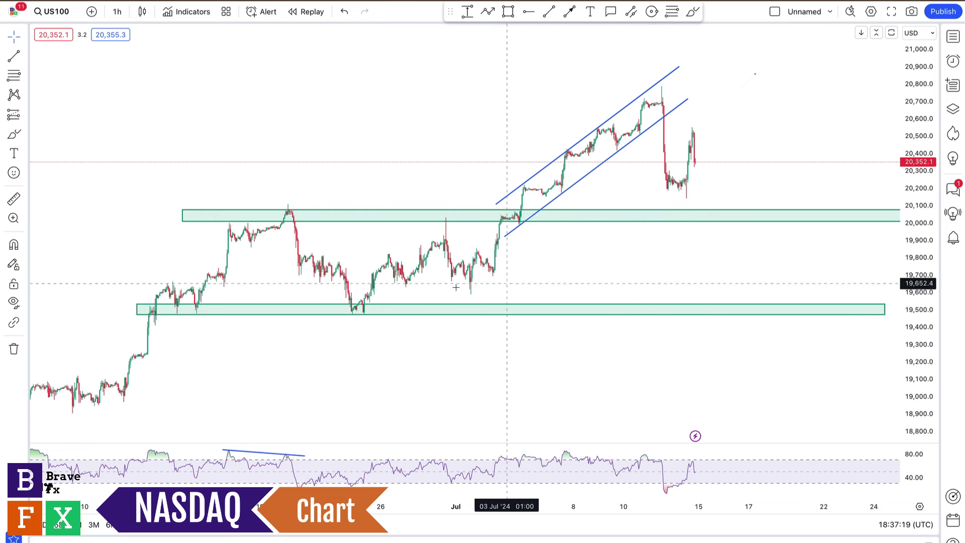
pyautogui.scroll(3, 463, 294)
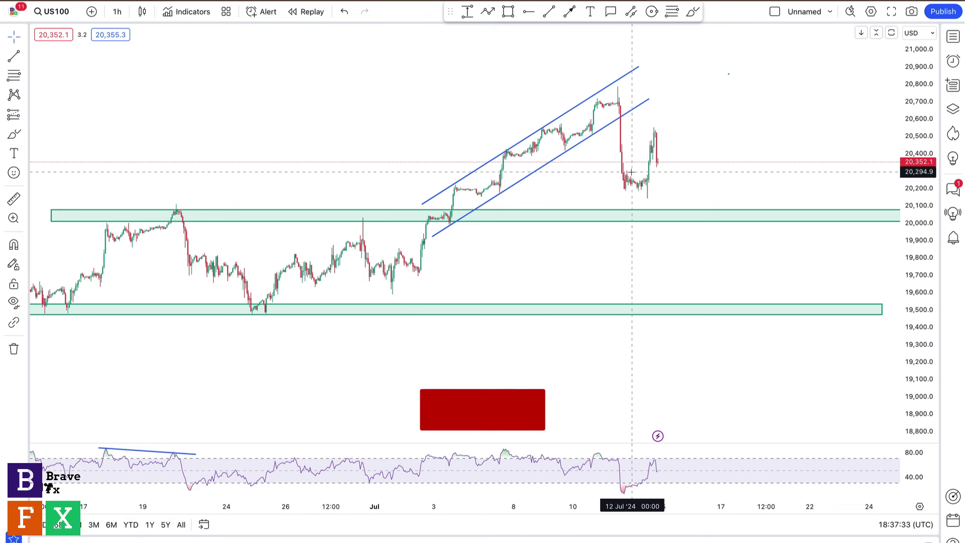
pyautogui.click(570, 115)
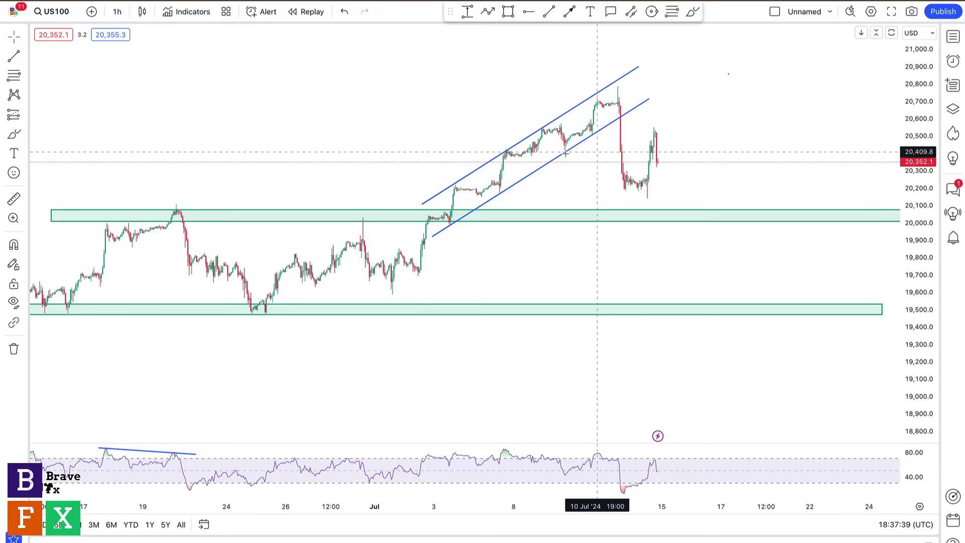
pyautogui.hotkey('ctrl', 'Tab')
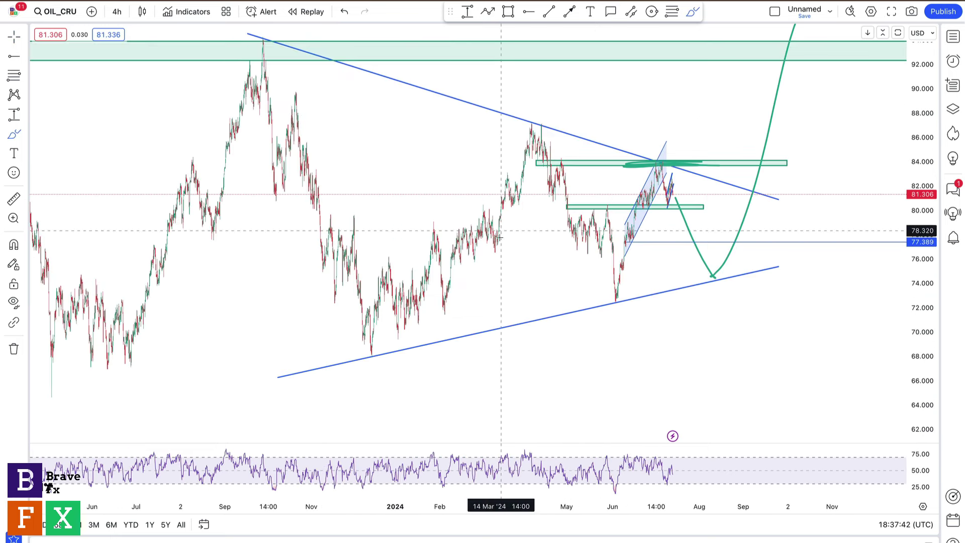
# - Set the crude oil chart to the 2-hour timeframe and delete the brushed path that rebounds from the rising trend line
pyautogui.click(117, 11)
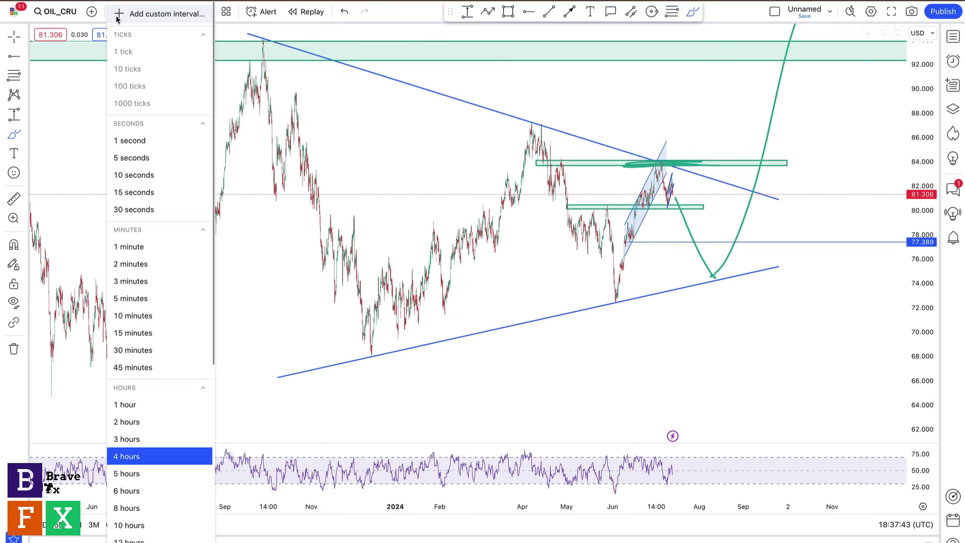
pyautogui.click(132, 421)
pyautogui.scroll(10, 462, 345)
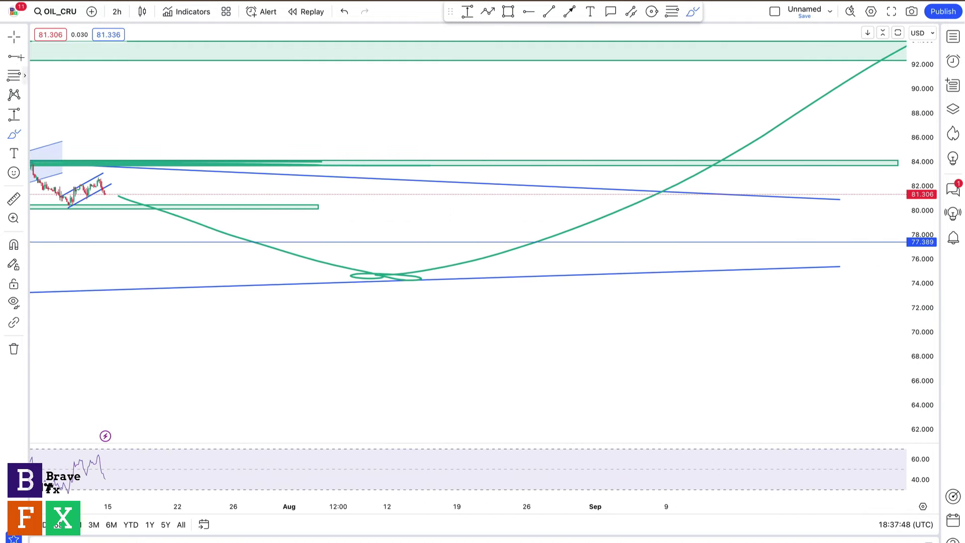
pyautogui.click(14, 37)
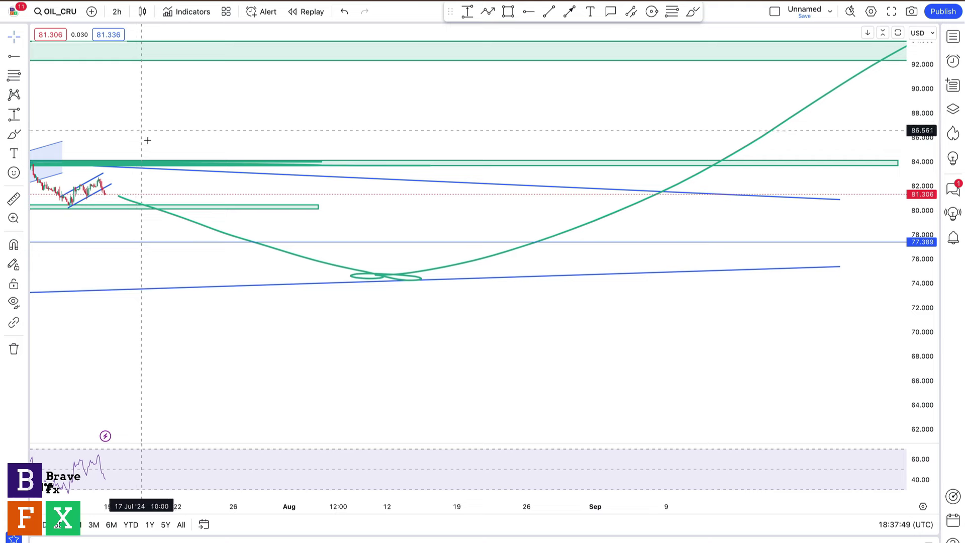
pyautogui.click(263, 246)
pyautogui.press('Delete')
# - Enlarge the crude oil price scale and delete the brush highlight over the resistance zone around 84
pyautogui.moveTo(250, 180); pyautogui.dragTo(648, 164)
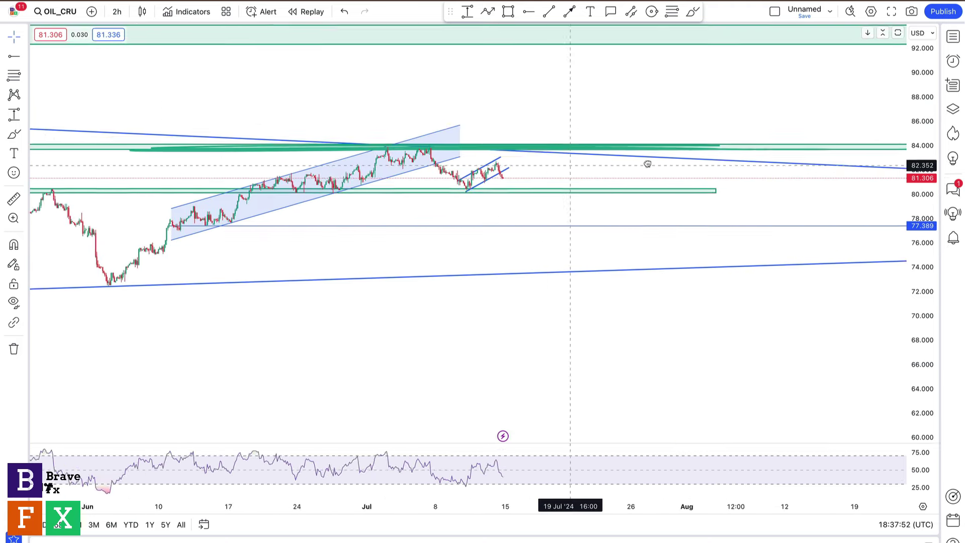
pyautogui.moveTo(930, 170); pyautogui.dragTo(930, 143)
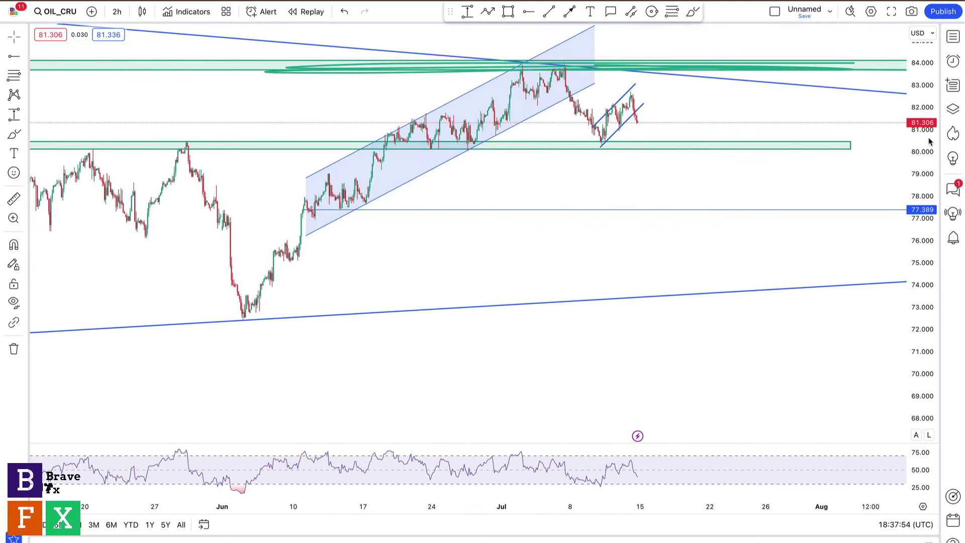
pyautogui.moveTo(655, 190); pyautogui.dragTo(638, 243)
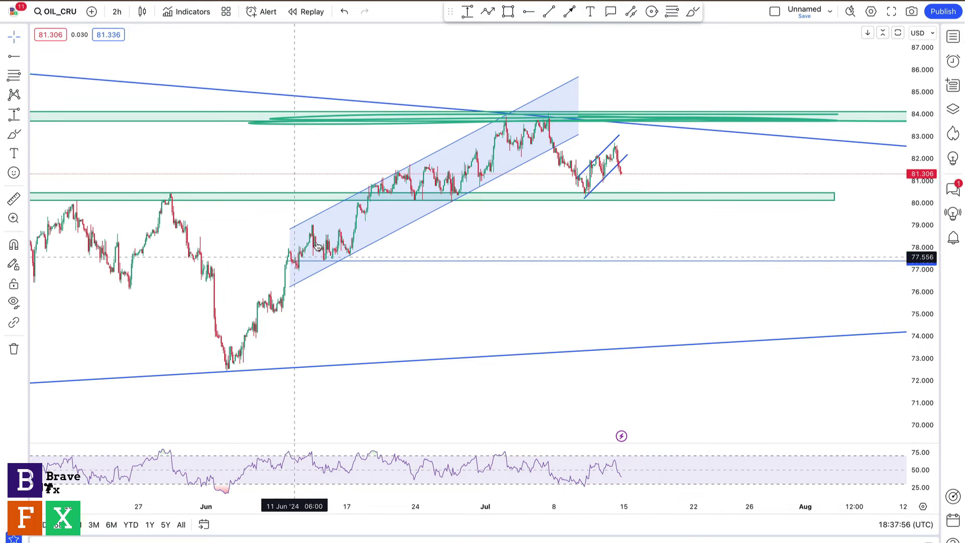
pyautogui.click(338, 118)
pyautogui.press('Delete')
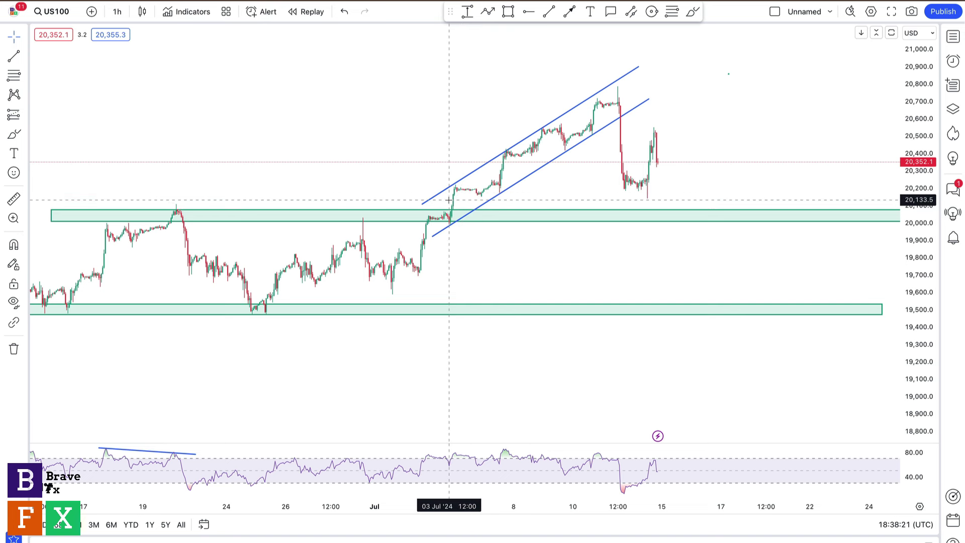
# - Review the crude oil chart once more and switch to the US100 chart to examine its latest price action
pyautogui.hotkey('ctrl', 'Tab')
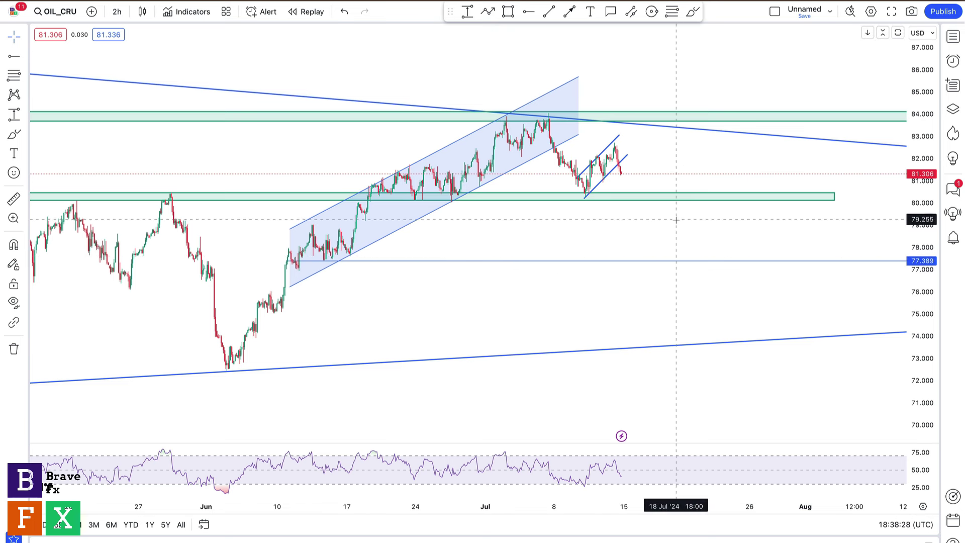
pyautogui.hotkey('ctrl', 'Tab')
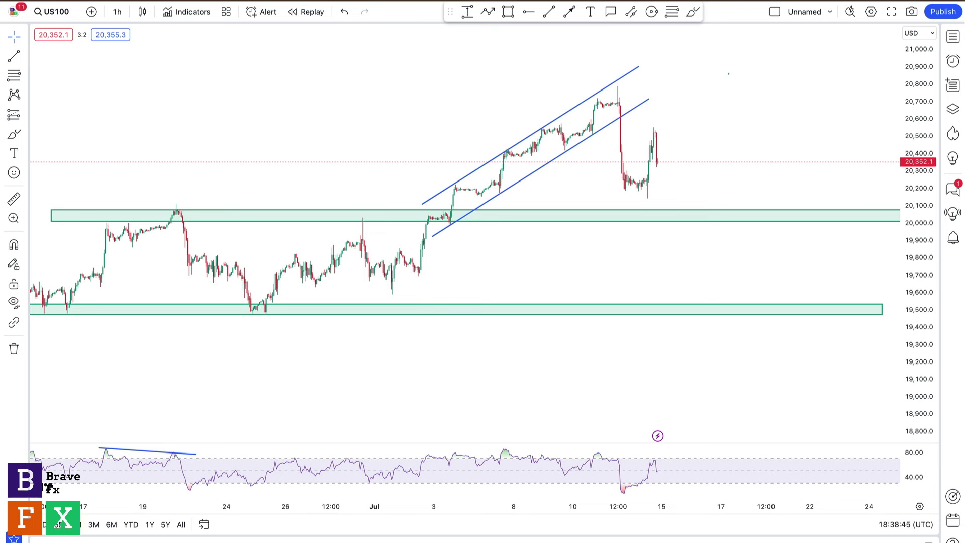
pyautogui.moveTo(271, 131); pyautogui.dragTo(341, 158)
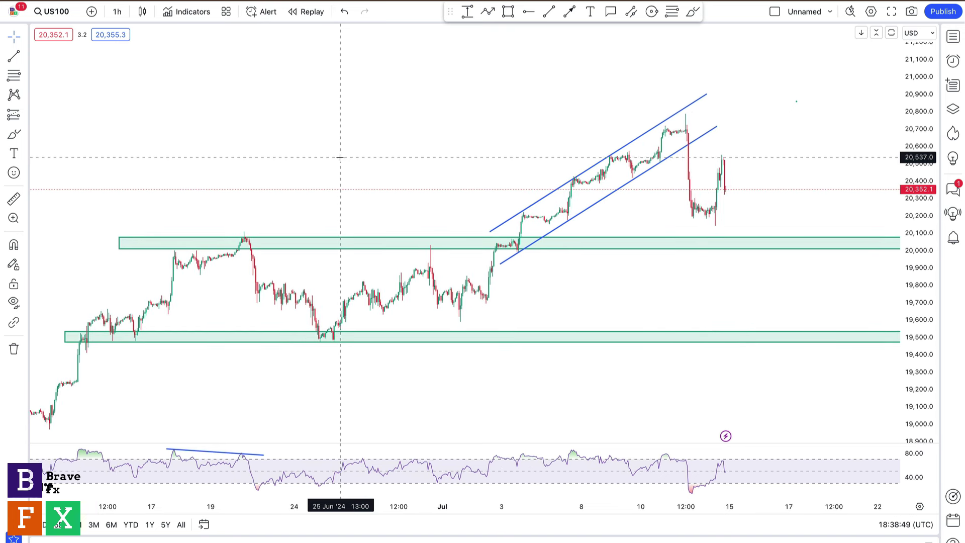
pyautogui.moveTo(394, 177); pyautogui.dragTo(323, 151)
# - Brush a bullish path from about 20,420 into the support zone near 20,050 and up to about 21,000, highlight the zone, and delete both drawings
pyautogui.click(693, 11)
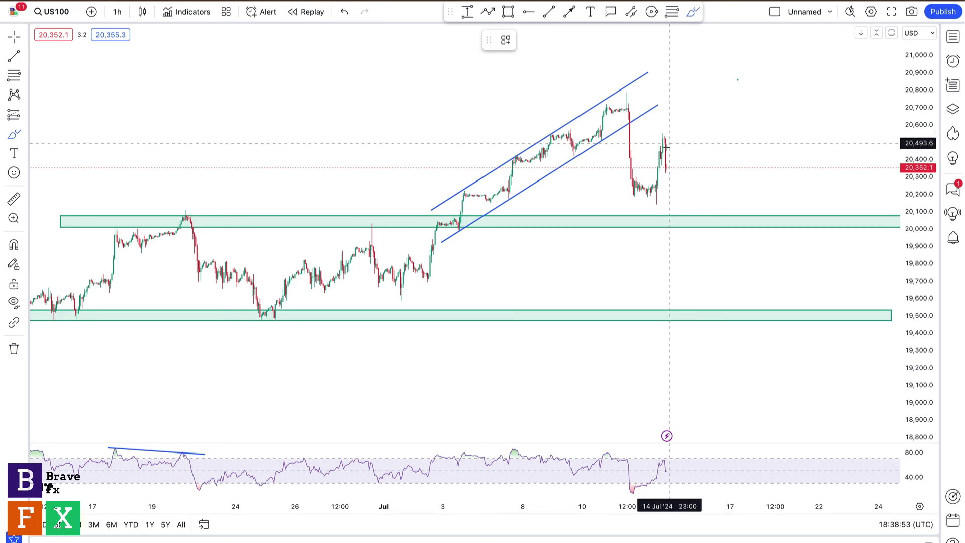
pyautogui.moveTo(665, 151)
pyautogui.mouseDown()
pyautogui.moveTo(711, 224)
pyautogui.moveTo(716, 207)
pyautogui.moveTo(733, 215)
pyautogui.moveTo(809, 57)
pyautogui.mouseUp()
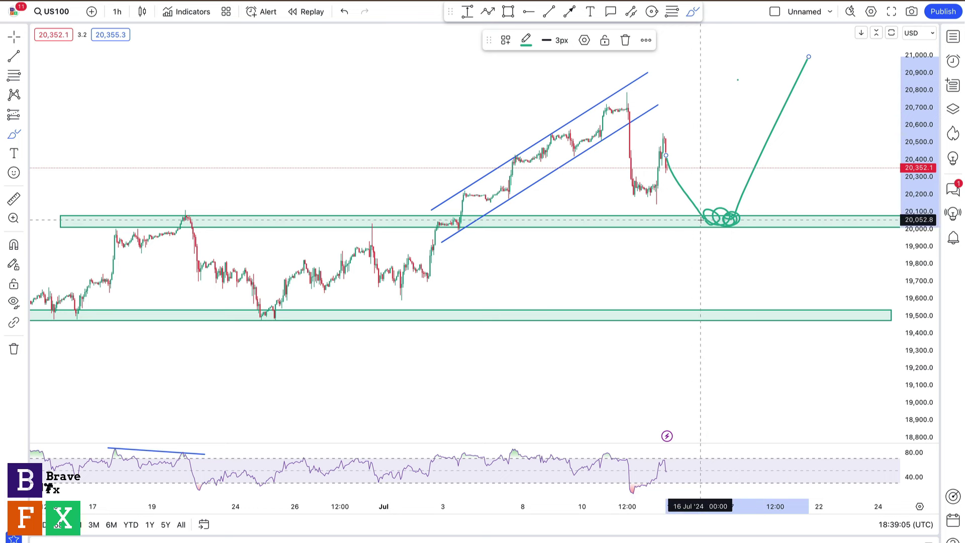
pyautogui.moveTo(701, 220); pyautogui.dragTo(632, 222)
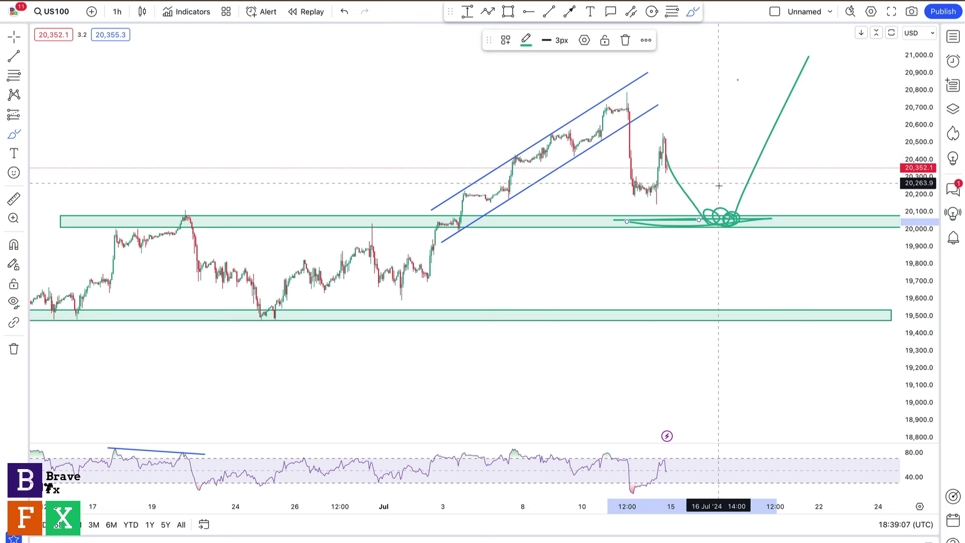
pyautogui.press('Delete')
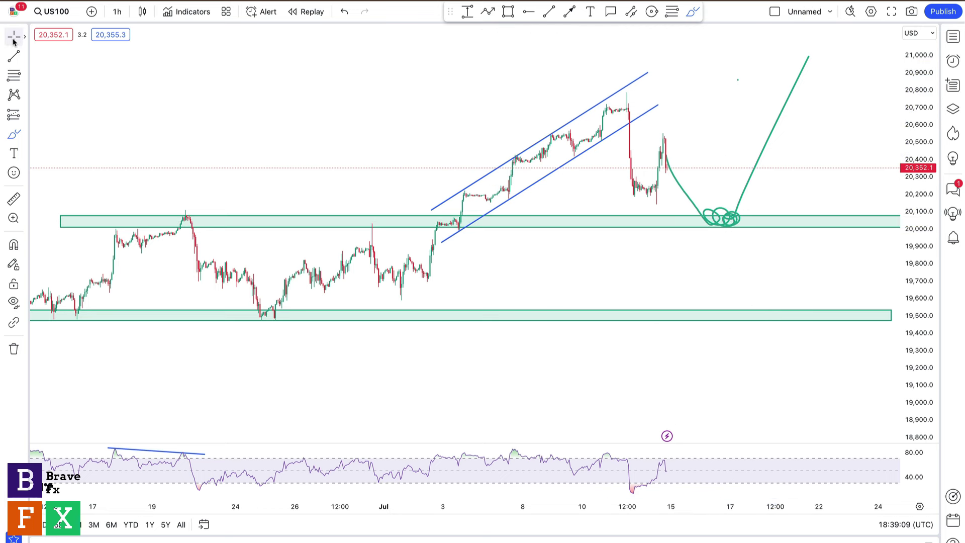
pyautogui.click(14, 39)
pyautogui.click(751, 182)
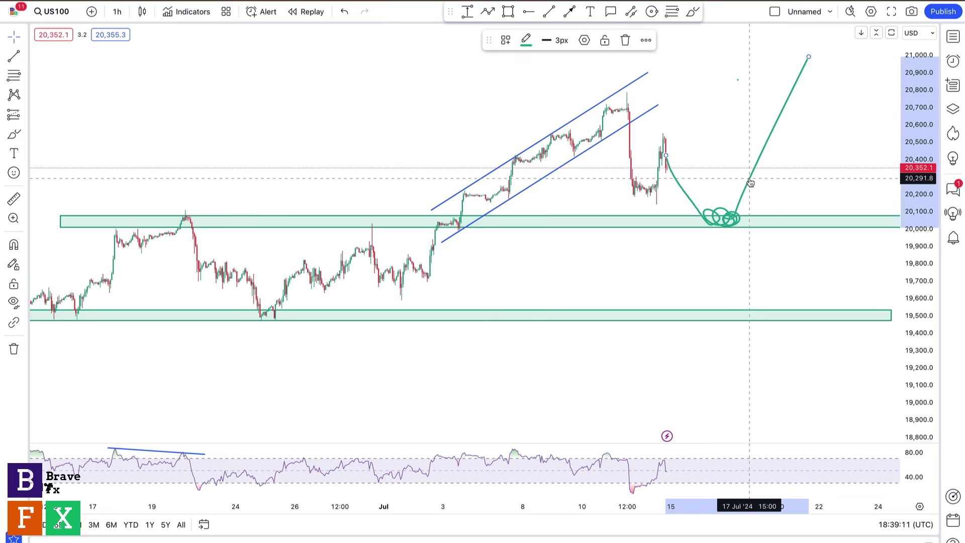
pyautogui.press('Delete')
# - Brush a bullish path from about 20,480 into the upper support zone and up to about 20,990, and place horizontal rays at 20,164.6 and 19,978.3
pyautogui.click(693, 15)
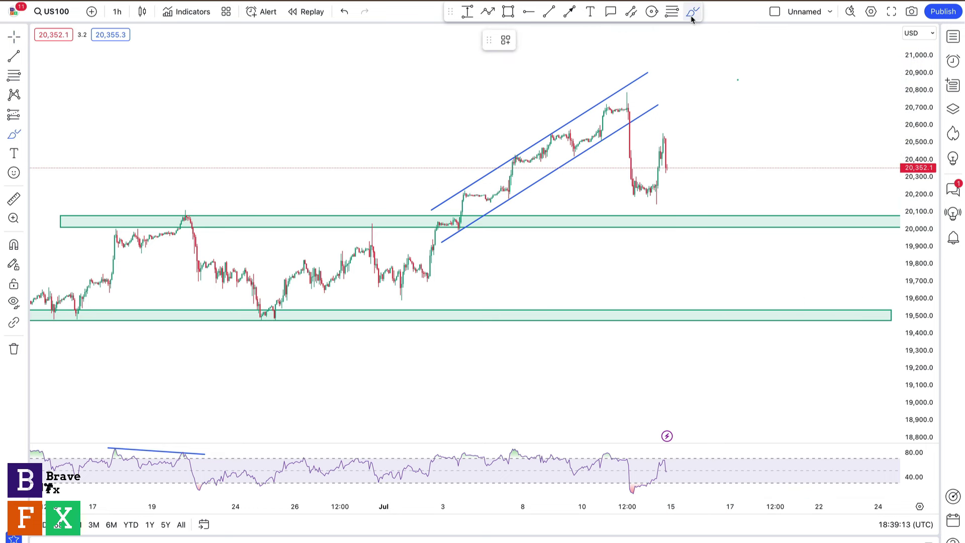
pyautogui.moveTo(665, 142)
pyautogui.mouseDown()
pyautogui.moveTo(698, 221)
pyautogui.moveTo(746, 205)
pyautogui.moveTo(782, 57)
pyautogui.mouseUp()
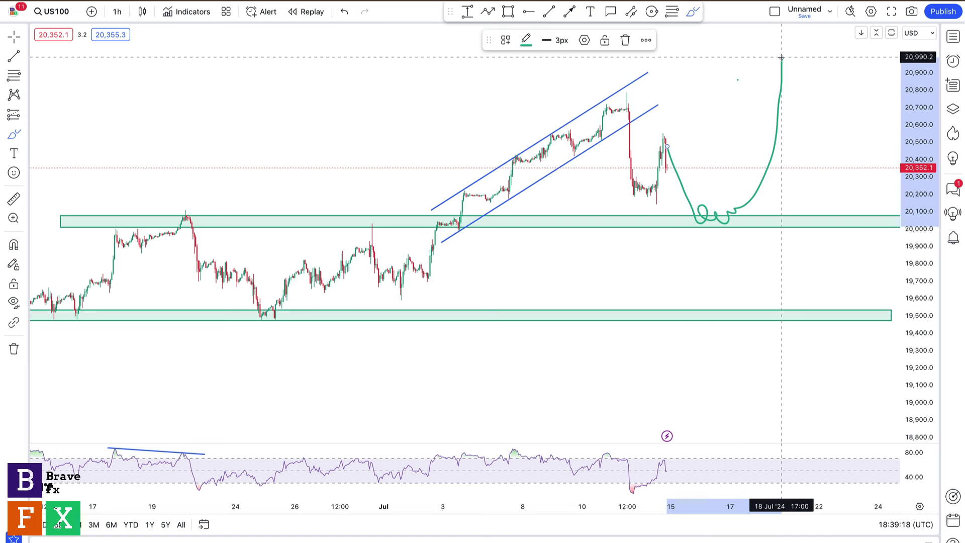
pyautogui.click(525, 13)
pyautogui.click(707, 201)
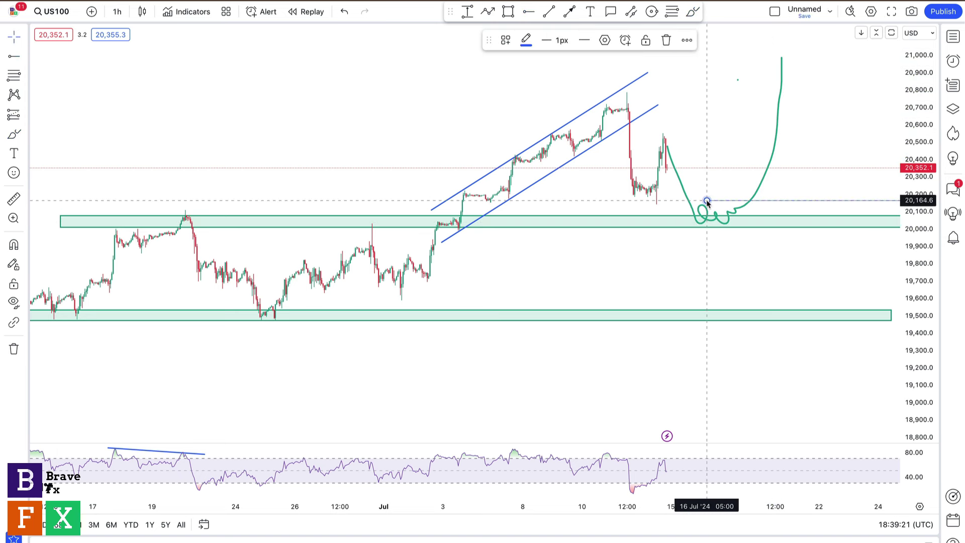
pyautogui.click(528, 12)
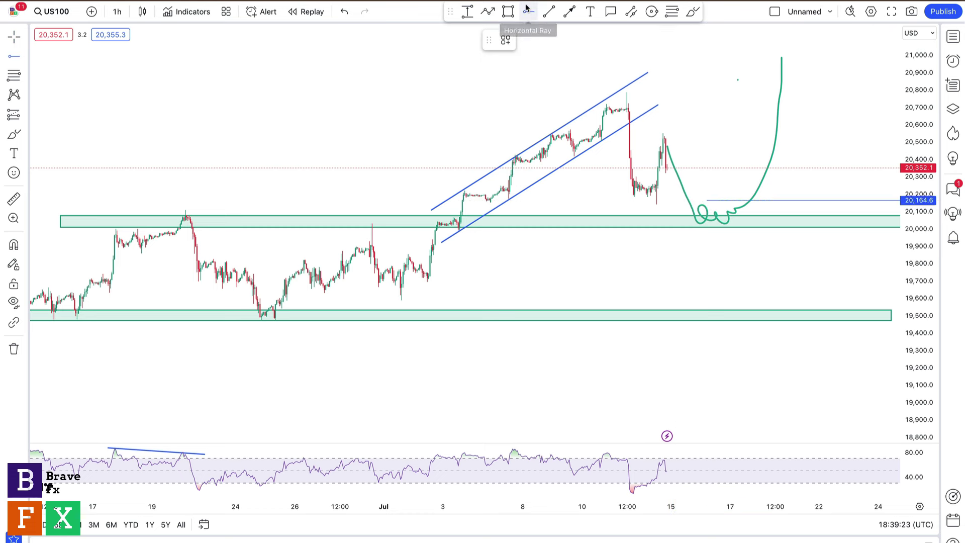
pyautogui.click(699, 233)
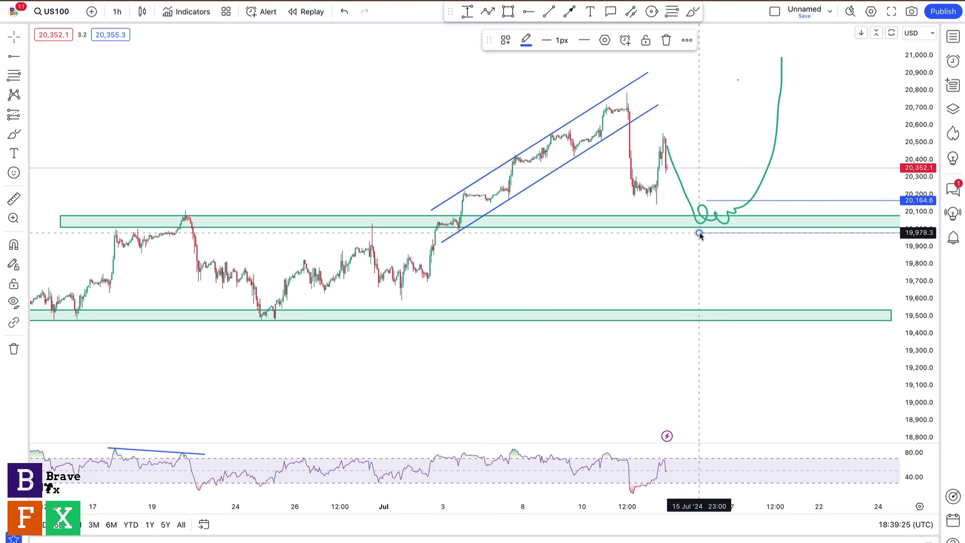
# - Place a horizontal ray at 20,776.0 near the latest swing high of the rising channel
pyautogui.click(528, 12)
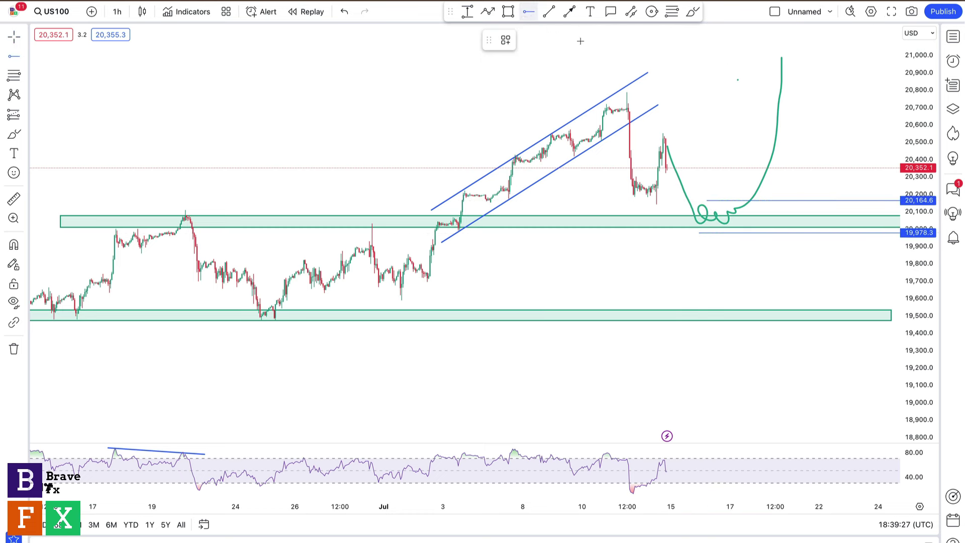
pyautogui.click(610, 95)
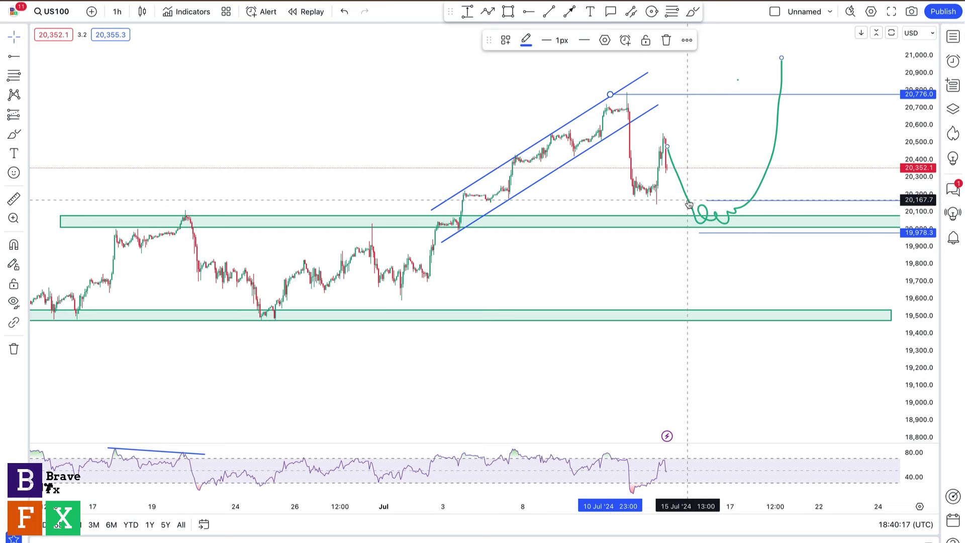
# - Delete the brushed bullish path and the horizontal rays at 20,164.6, 19,978.3 and 20,776.0
pyautogui.hotkey('ctrl', 'z')
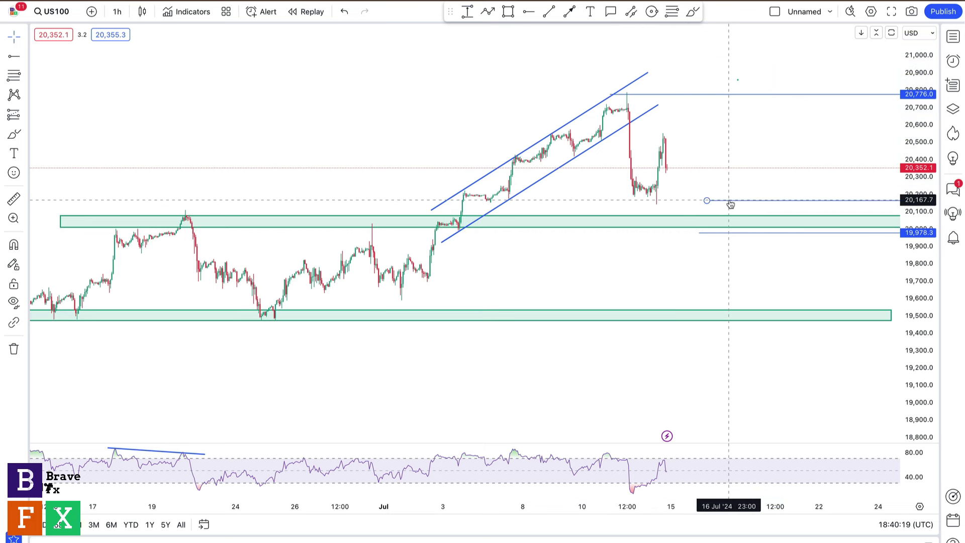
pyautogui.click(730, 201)
pyautogui.press('Delete')
pyautogui.click(730, 234)
pyautogui.press('Delete')
pyautogui.click(673, 95)
pyautogui.press('Delete')
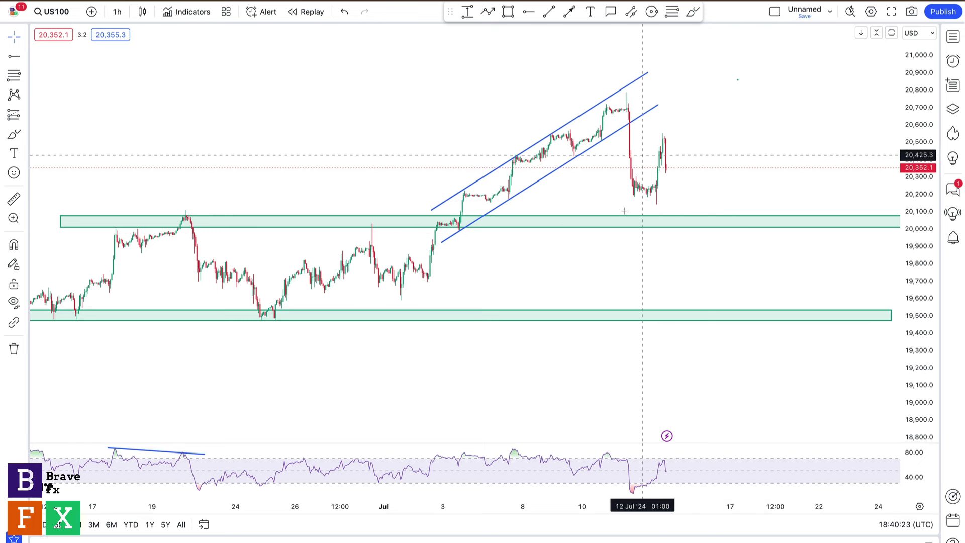
# - Examine the wider US100 price history back to May, including both green support zones and the rising channel
pyautogui.scroll(-5, 605, 248)
pyautogui.moveTo(921, 142); pyautogui.dragTo(921, 211)
pyautogui.moveTo(423, 316); pyautogui.dragTo(491, 192)
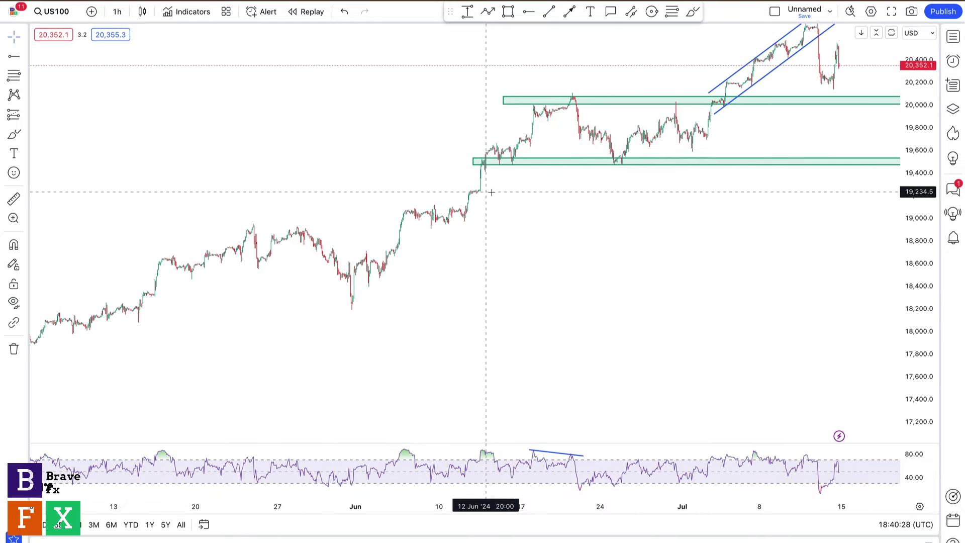
pyautogui.moveTo(654, 215); pyautogui.dragTo(716, 231)
pyautogui.moveTo(105, 345); pyautogui.dragTo(136, 370)
pyautogui.moveTo(484, 345); pyautogui.dragTo(170, 362)
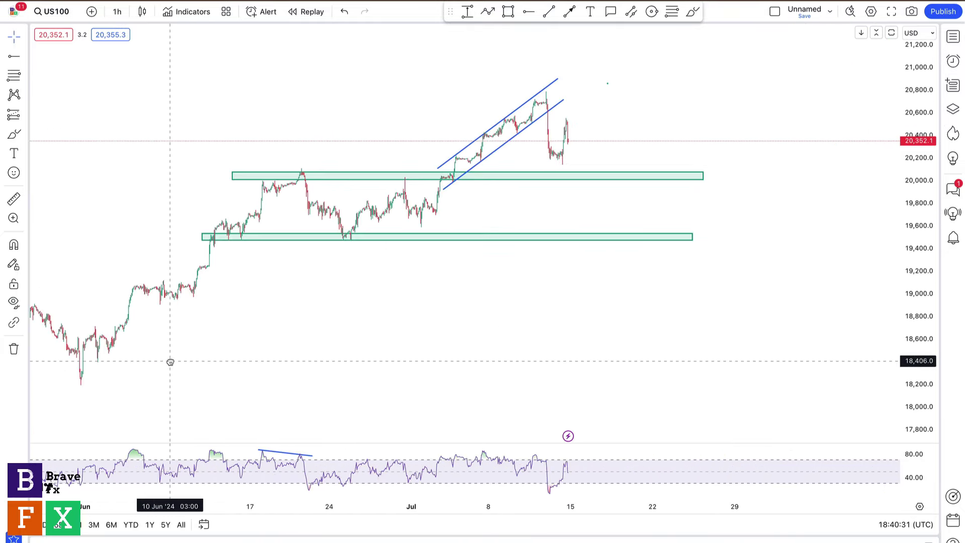
pyautogui.moveTo(272, 403); pyautogui.dragTo(328, 399)
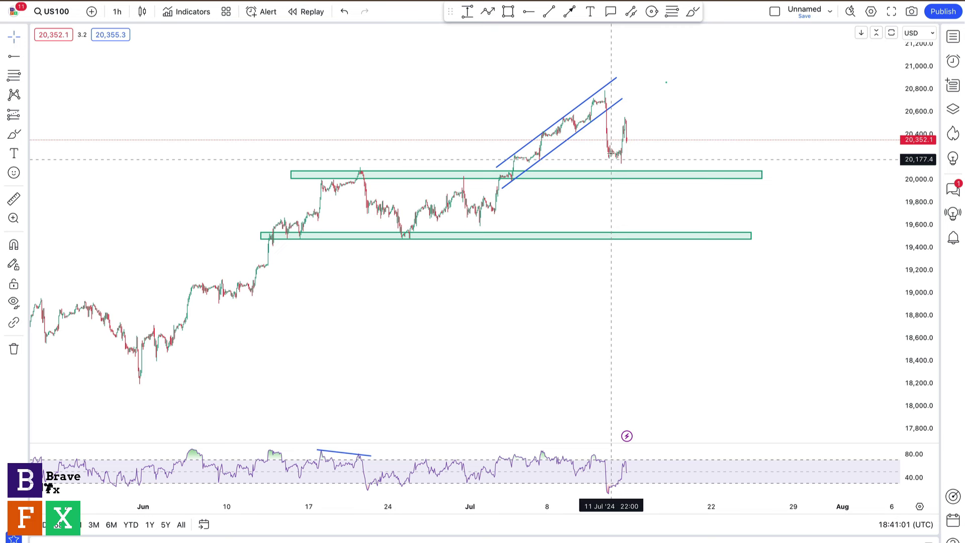
# - Brush a bearish path from about 20,320 to 19,590 and a rebound from the lower zone to about 21,200, and delete both drawings
pyautogui.click(698, 11)
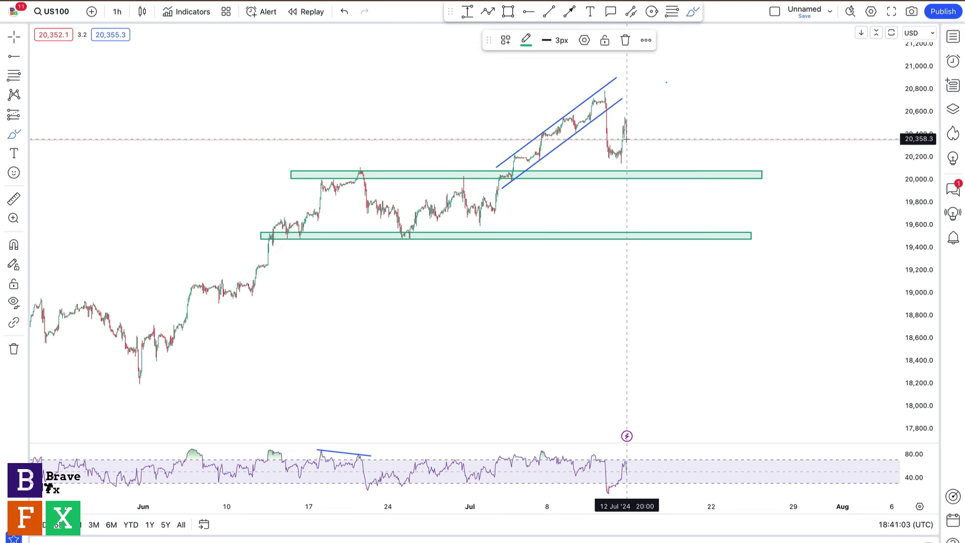
pyautogui.moveTo(626, 144)
pyautogui.mouseDown()
pyautogui.moveTo(634, 173)
pyautogui.moveTo(648, 156)
pyautogui.moveTo(663, 172)
pyautogui.moveTo(675, 168)
pyautogui.moveTo(699, 225)
pyautogui.mouseUp()
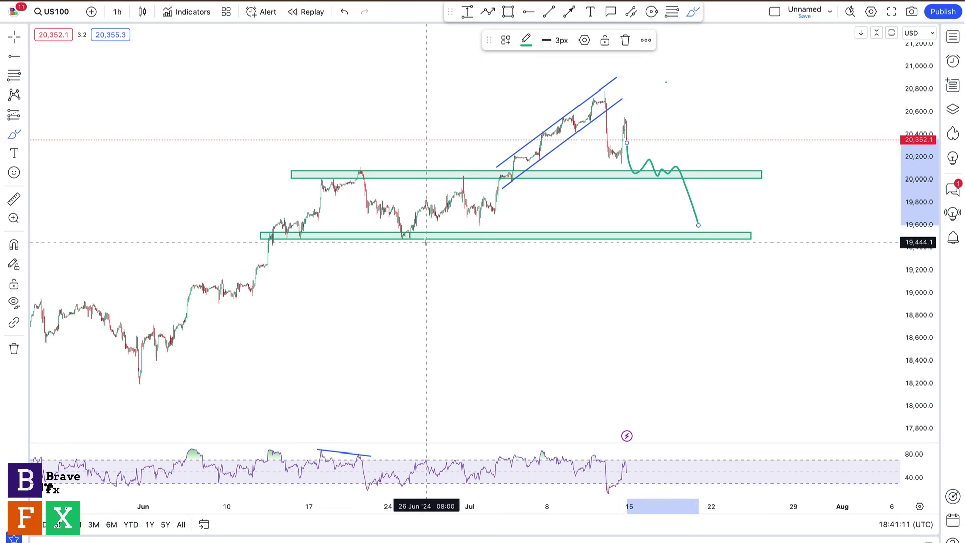
pyautogui.moveTo(698, 226); pyautogui.dragTo(777, 44)
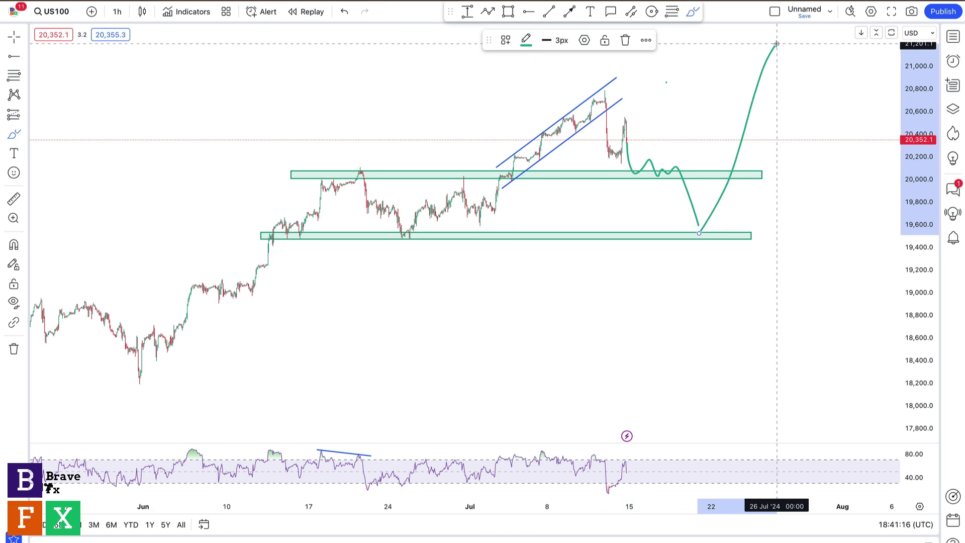
pyautogui.press('Delete')
pyautogui.click(14, 36)
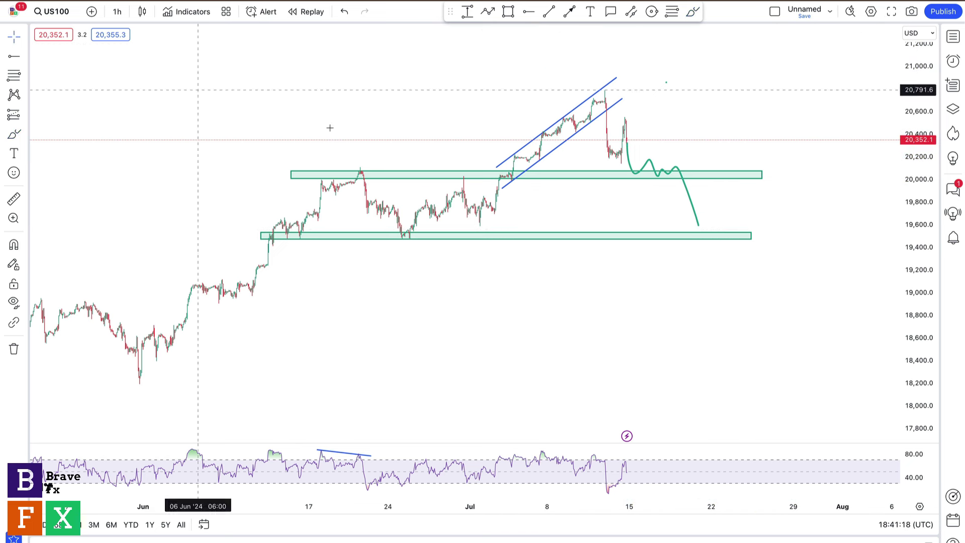
pyautogui.click(630, 168)
pyautogui.press('Delete')
# - Brush a zigzag path from about 20,480 down to the upper support zone and up to about 21,235
pyautogui.scroll(2, 521, 300)
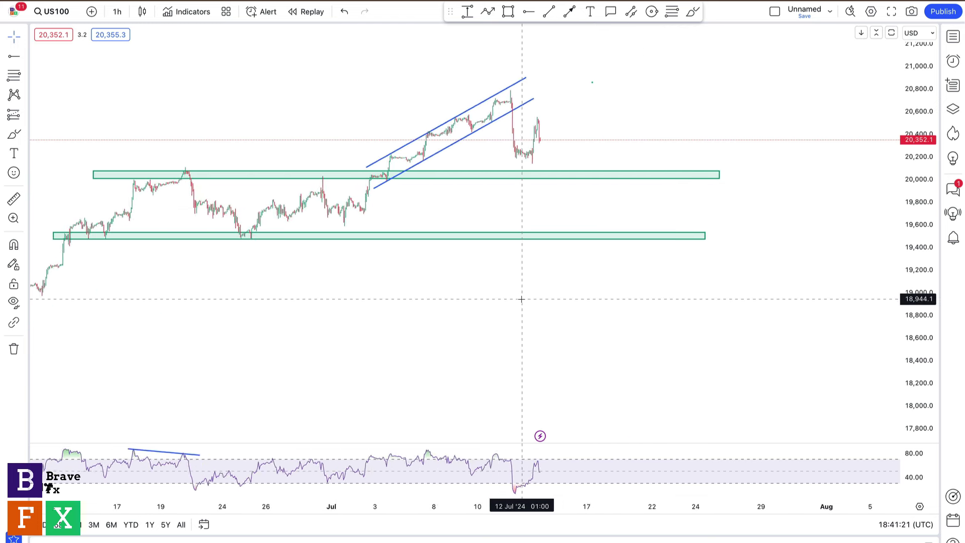
pyautogui.scroll(2, 522, 299)
pyautogui.moveTo(335, 317); pyautogui.dragTo(451, 356)
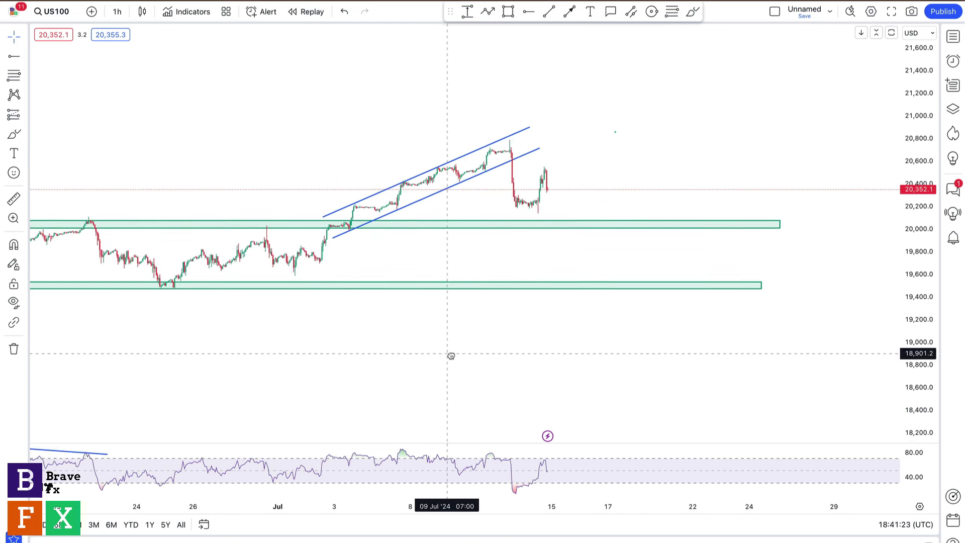
pyautogui.moveTo(926, 321)
pyautogui.mouseDown()
pyautogui.moveTo(922, 213)
pyautogui.moveTo(922, 240)
pyautogui.mouseUp()
pyautogui.click(693, 11)
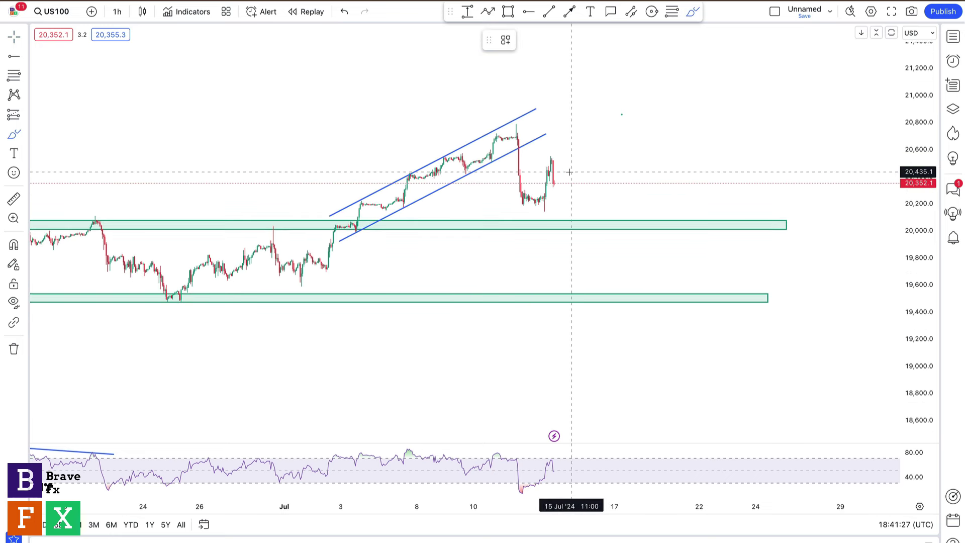
pyautogui.moveTo(552, 166)
pyautogui.mouseDown()
pyautogui.moveTo(568, 206)
pyautogui.moveTo(596, 174)
pyautogui.moveTo(609, 198)
pyautogui.moveTo(639, 200)
pyautogui.moveTo(721, 64)
pyautogui.mouseUp()
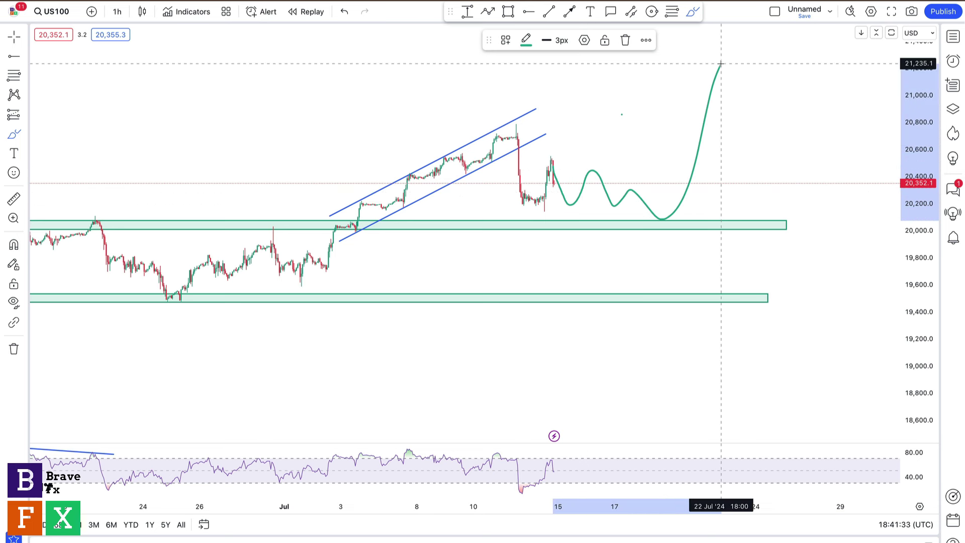
# - Draw a descending trend line from the recent high at 20,749.6 along the zigzag's peaks to 20,053.0
pyautogui.click(549, 12)
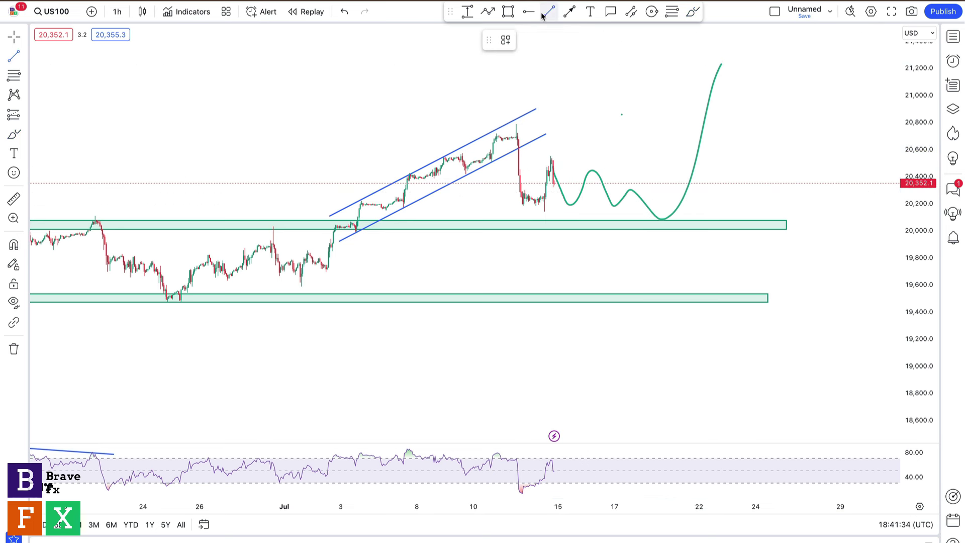
pyautogui.click(506, 129)
pyautogui.click(710, 223)
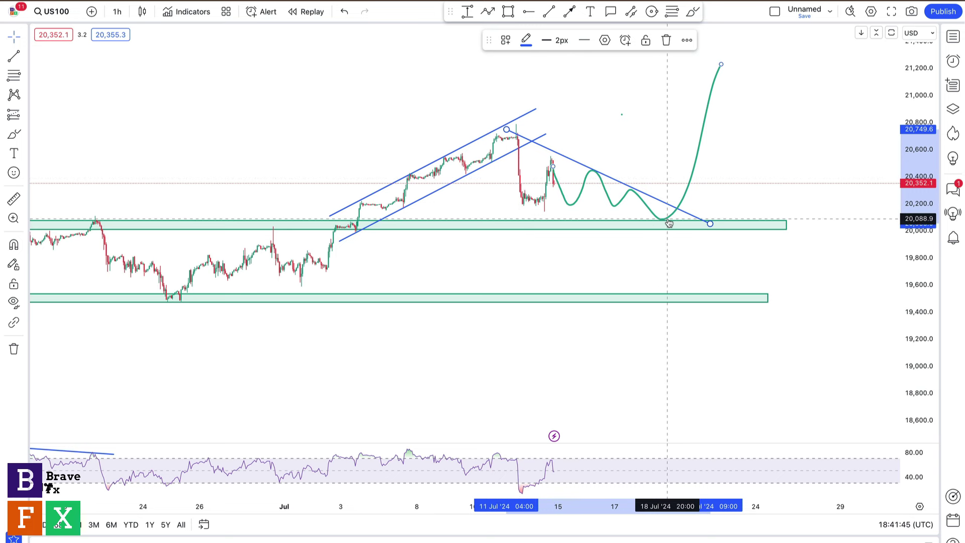
pyautogui.scroll(-5, 670, 223)
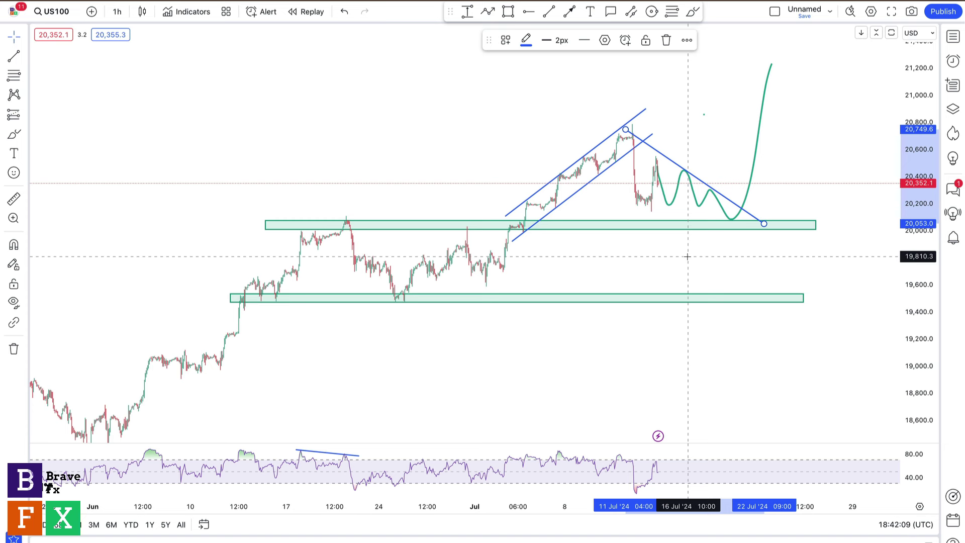
# - Switch to the GBPUSD chart and examine its daily trend lines, the green zone and the highs at the horizontal rays
pyautogui.hotkey('ctrl', 'Tab')
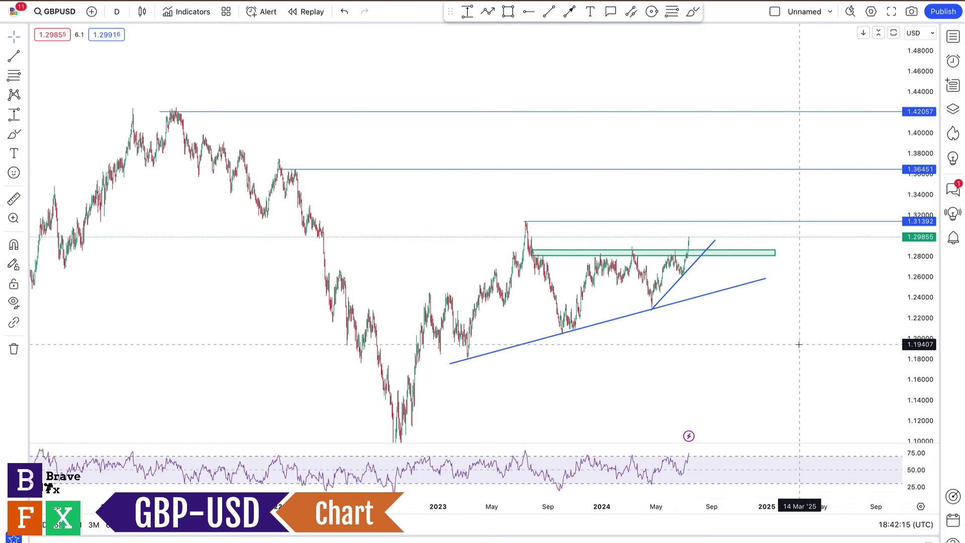
pyautogui.click(599, 255)
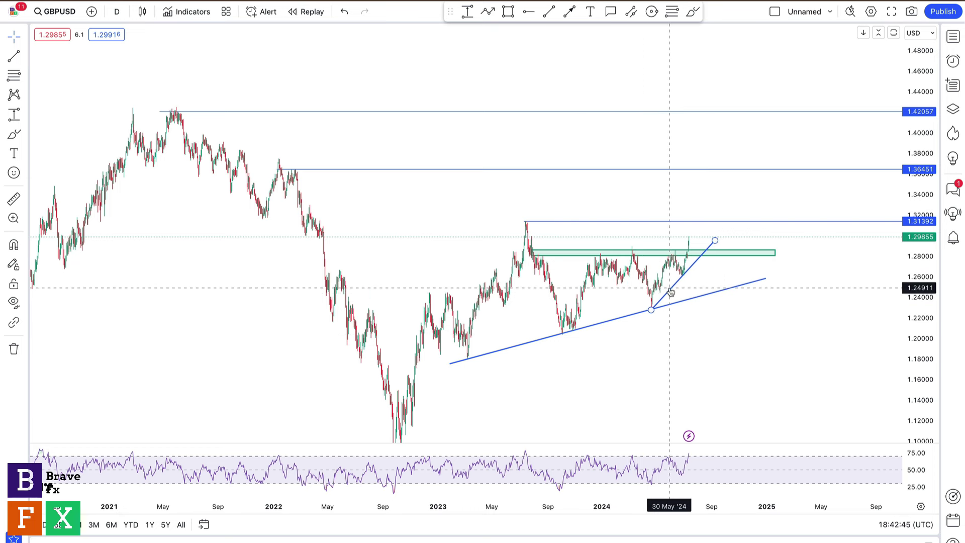
pyautogui.scroll(5, 703, 315)
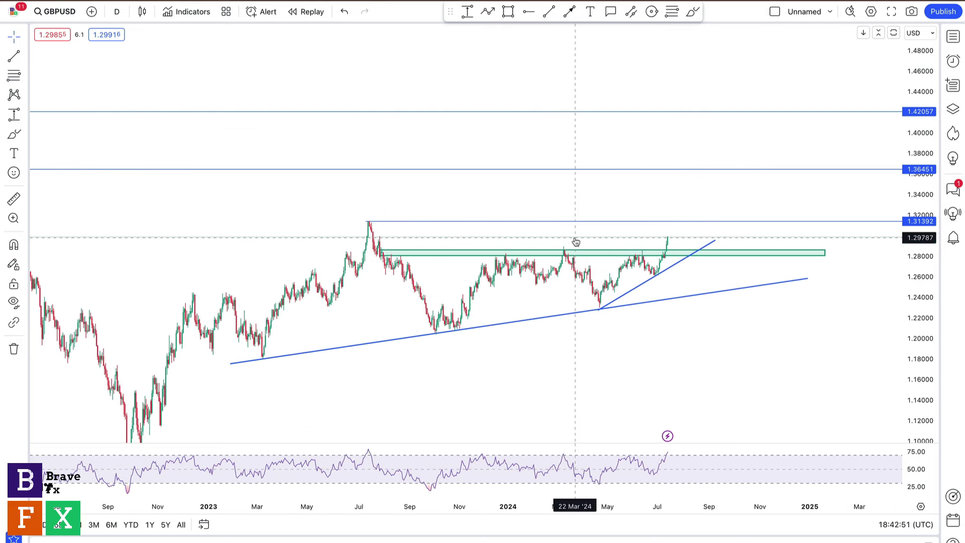
pyautogui.hscroll(-3, 370, 216)
pyautogui.scroll(2, 367, 210)
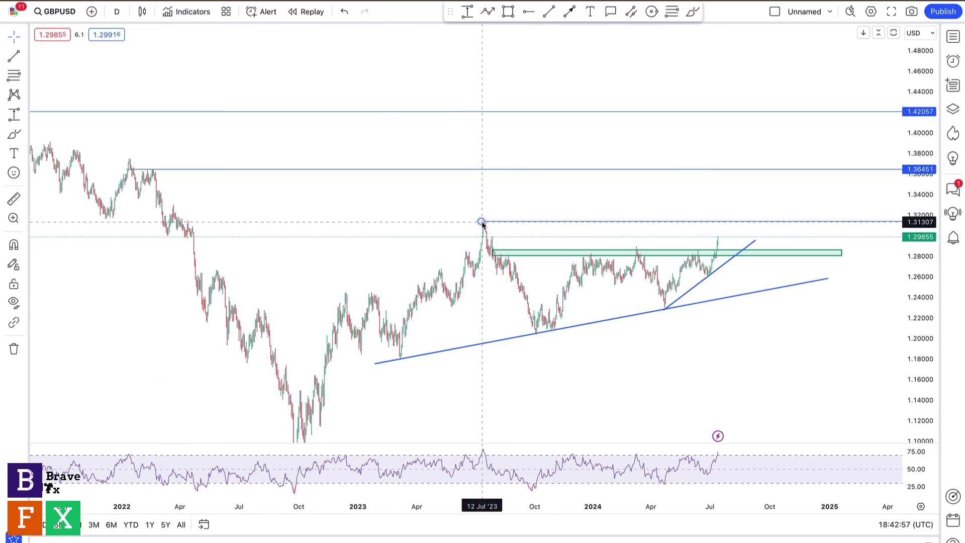
pyautogui.hscroll(-5, 417, 184)
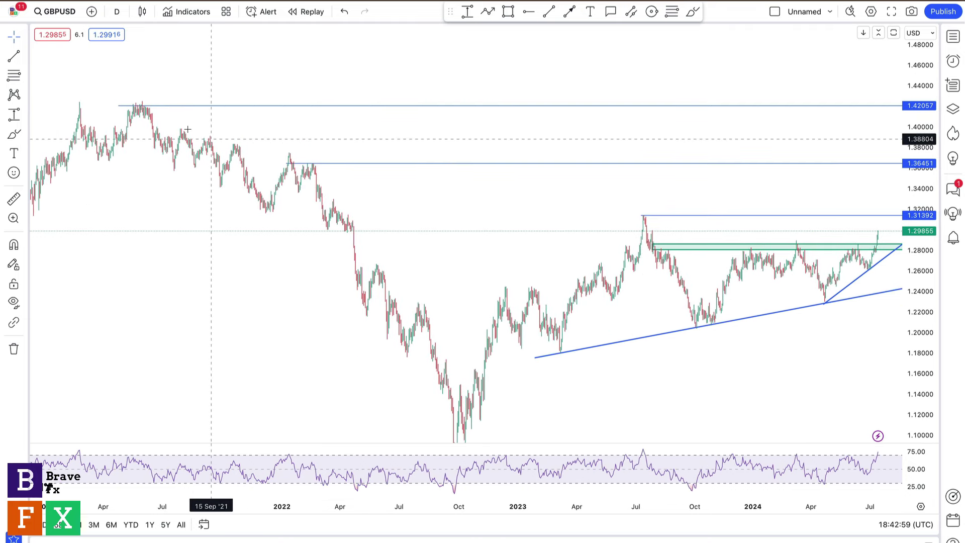
pyautogui.hscroll(10, 409, 118)
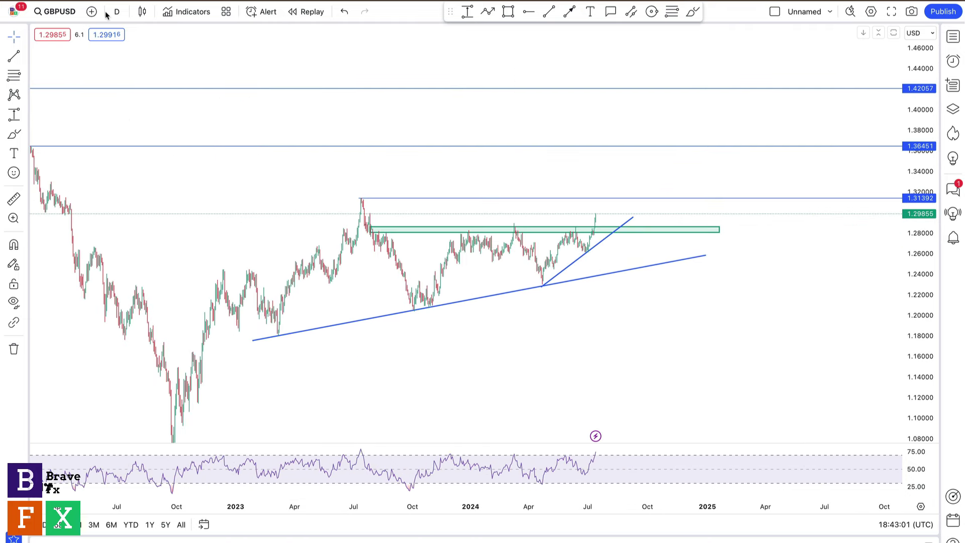
# - Set the GBPUSD chart interval to 4 hours
pyautogui.click(114, 12)
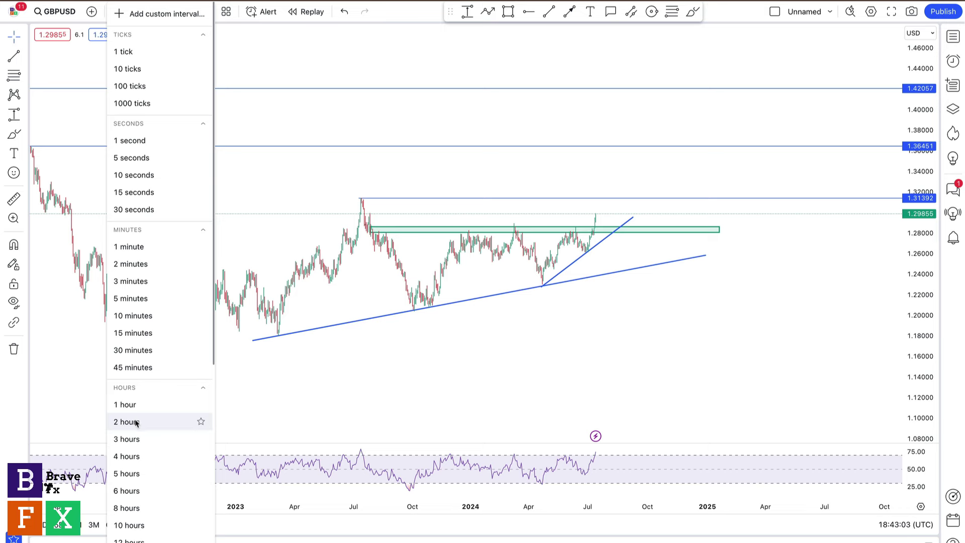
pyautogui.click(126, 473)
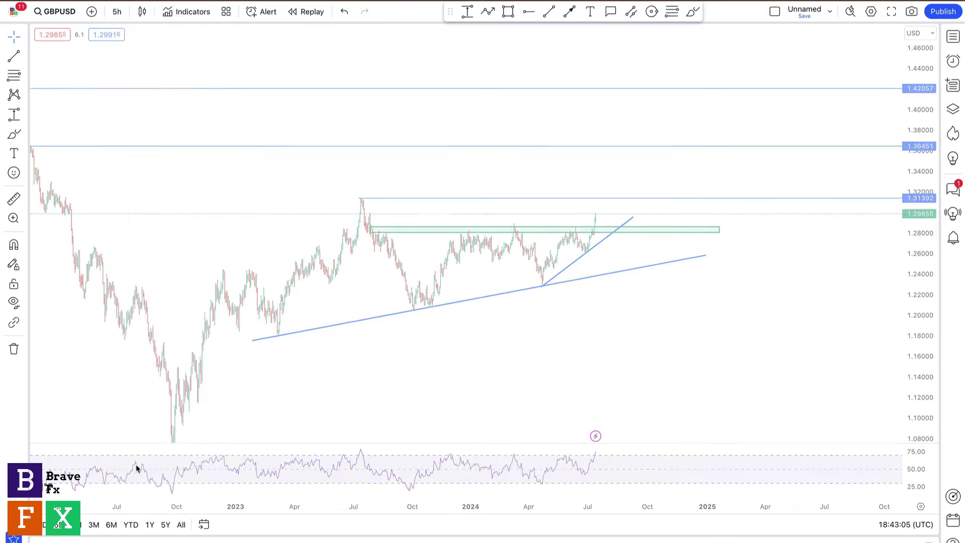
pyautogui.click(117, 11)
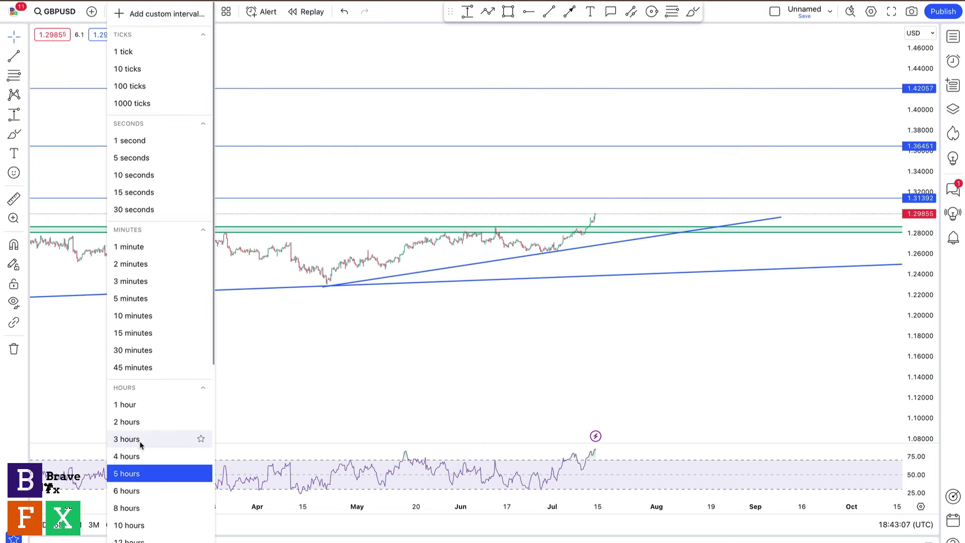
pyautogui.click(136, 456)
# - Brush a bullish path from about 1.298 down to the green zone near 1.284 and up to about 1.332
pyautogui.scroll(-8, 560, 325)
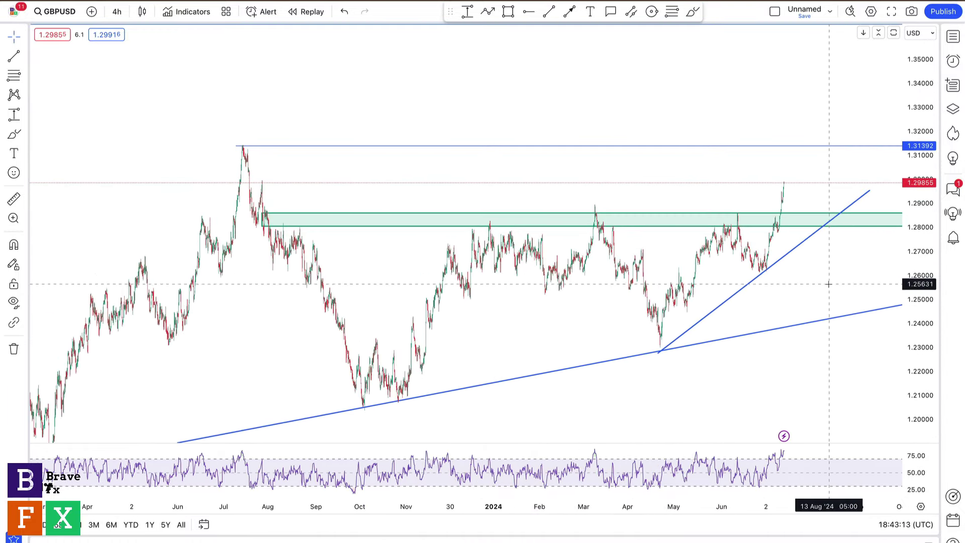
pyautogui.scroll(5, 829, 283)
pyautogui.scroll(2, 828, 284)
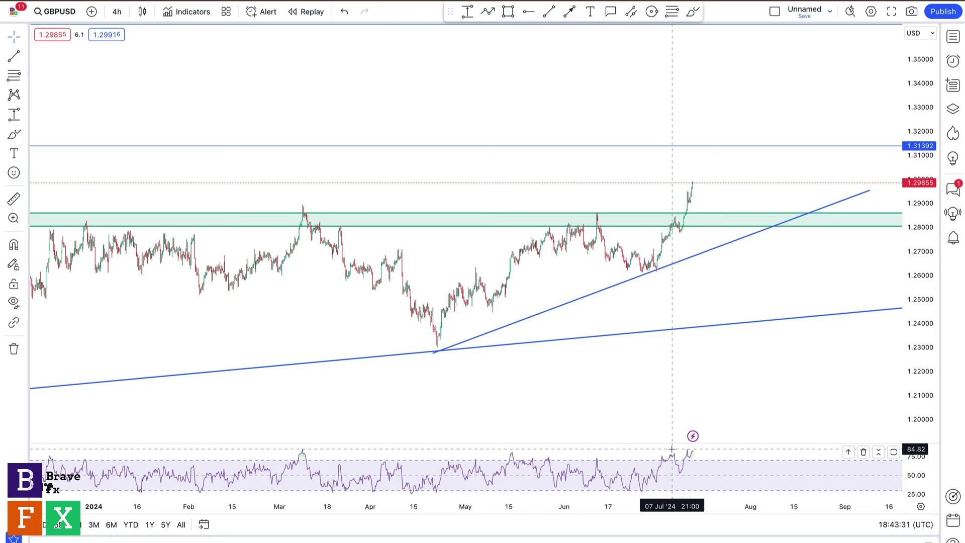
pyautogui.scroll(-5, 673, 449)
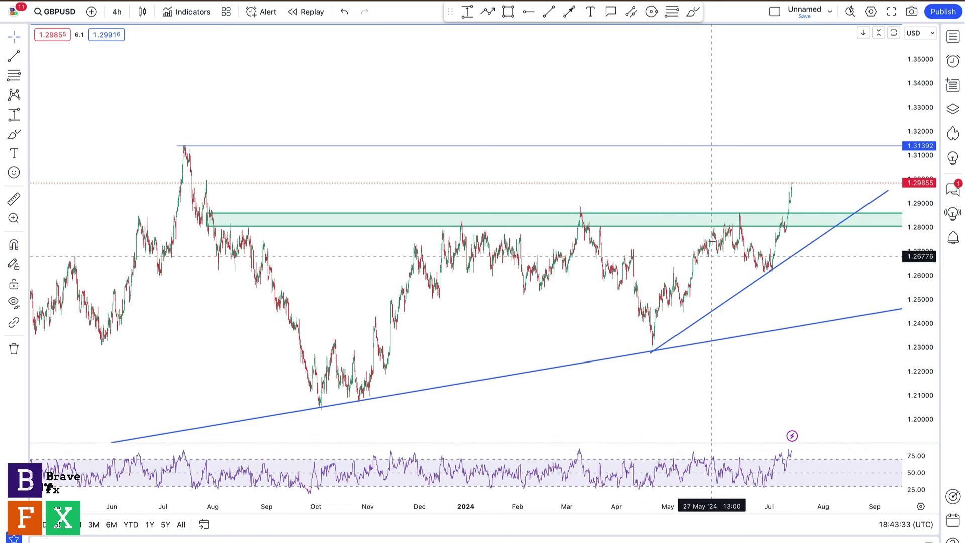
pyautogui.moveTo(714, 170); pyautogui.dragTo(614, 159)
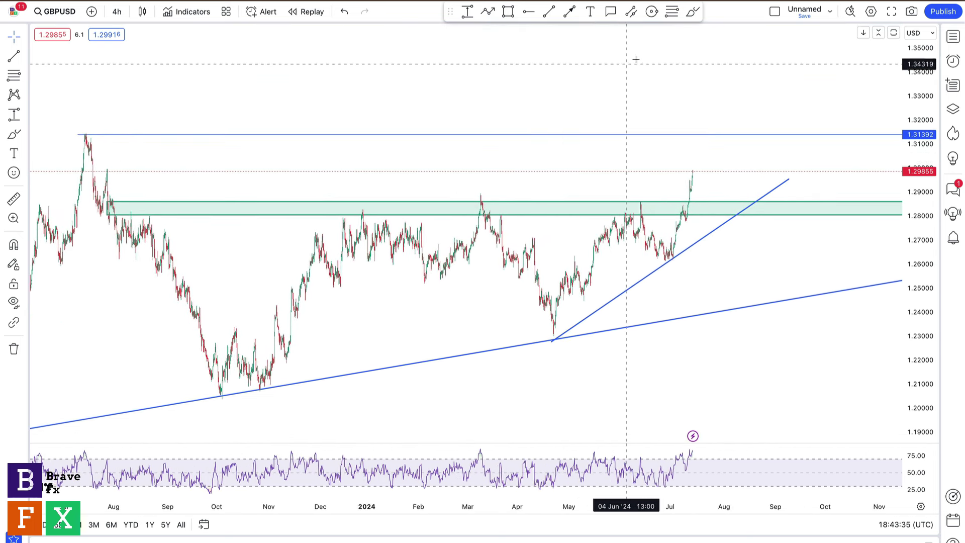
pyautogui.click(693, 11)
pyautogui.moveTo(694, 170)
pyautogui.mouseDown()
pyautogui.moveTo(714, 208)
pyautogui.moveTo(736, 178)
pyautogui.moveTo(757, 92)
pyautogui.mouseUp()
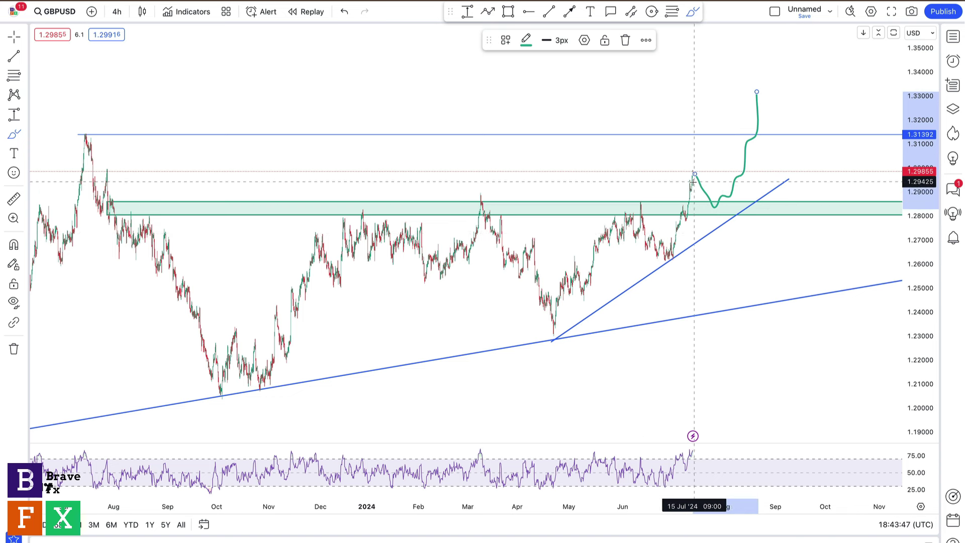
# - Place horizontal rays at 1.29088 above the green zone and at 1.28123 near its lower edge
pyautogui.hotkey('alt', 'h')
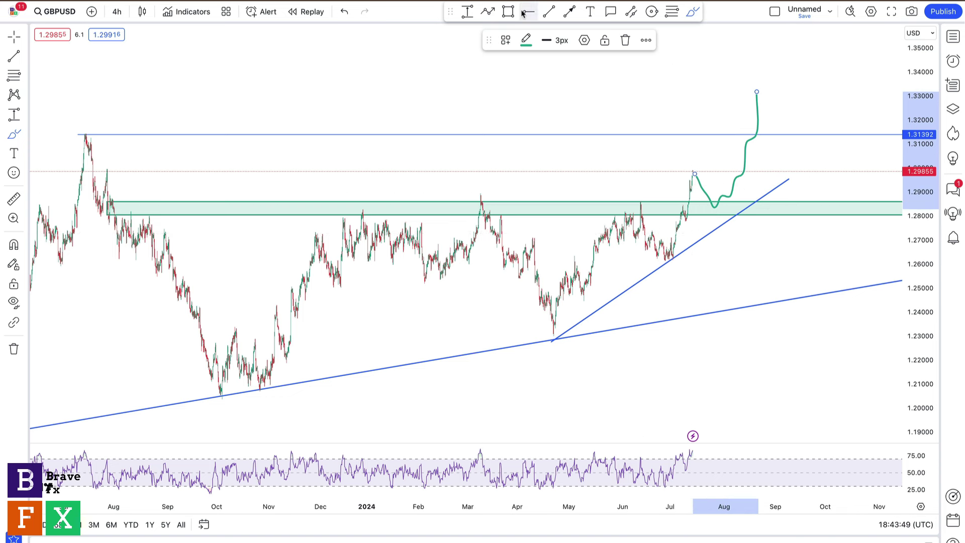
pyautogui.click(720, 190)
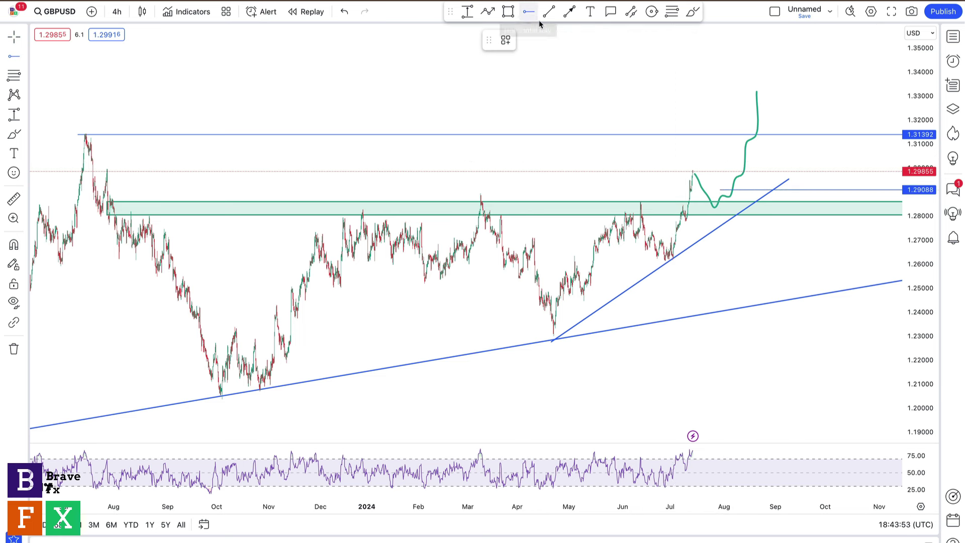
pyautogui.click(695, 213)
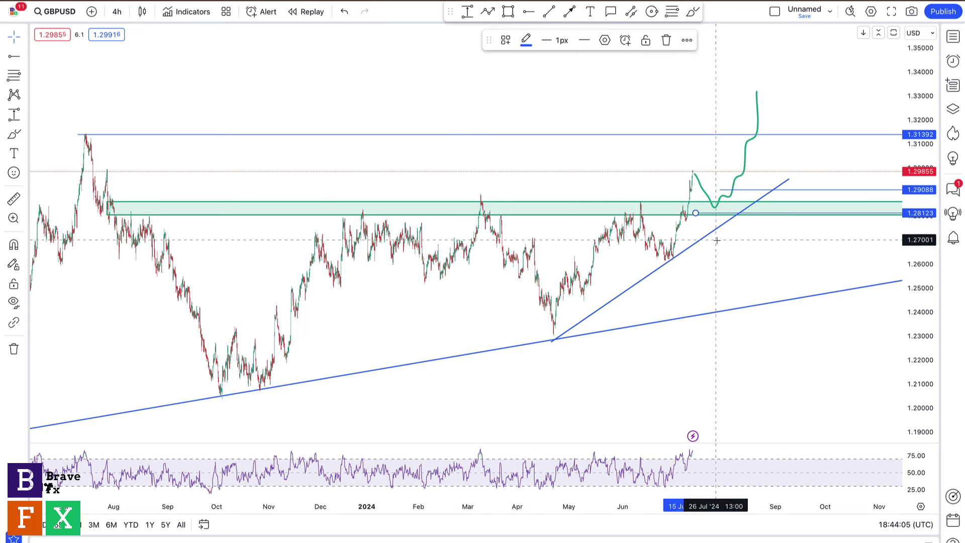
# - Delete the two horizontal rays around the green zone and the brushed bullish path on the GBPUSD chart
pyautogui.moveTo(696, 213); pyautogui.dragTo(725, 191)
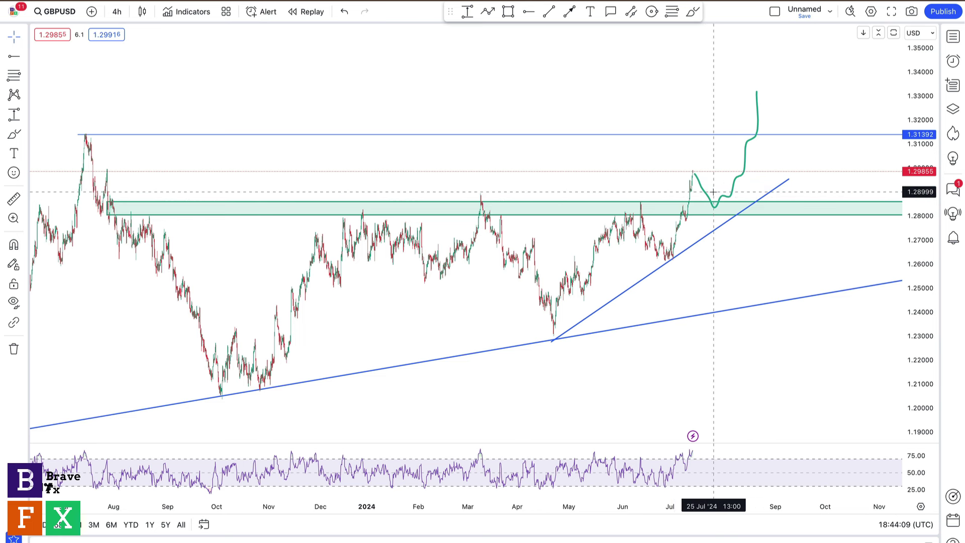
pyautogui.click(707, 197)
pyautogui.press('Delete')
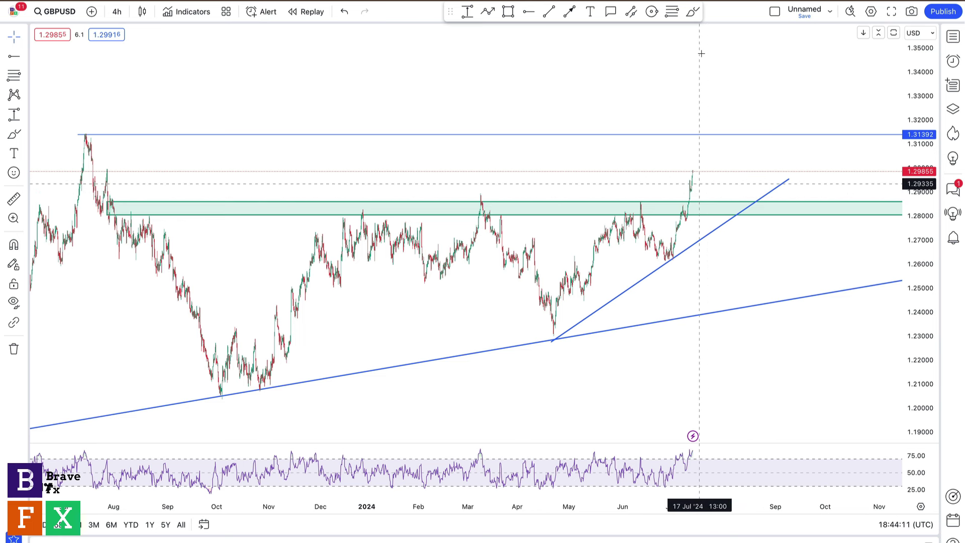
# - Brush a bullish path that consolidates sideways above the green zone from about 1.298 and then rises to about 1.343
pyautogui.click(693, 11)
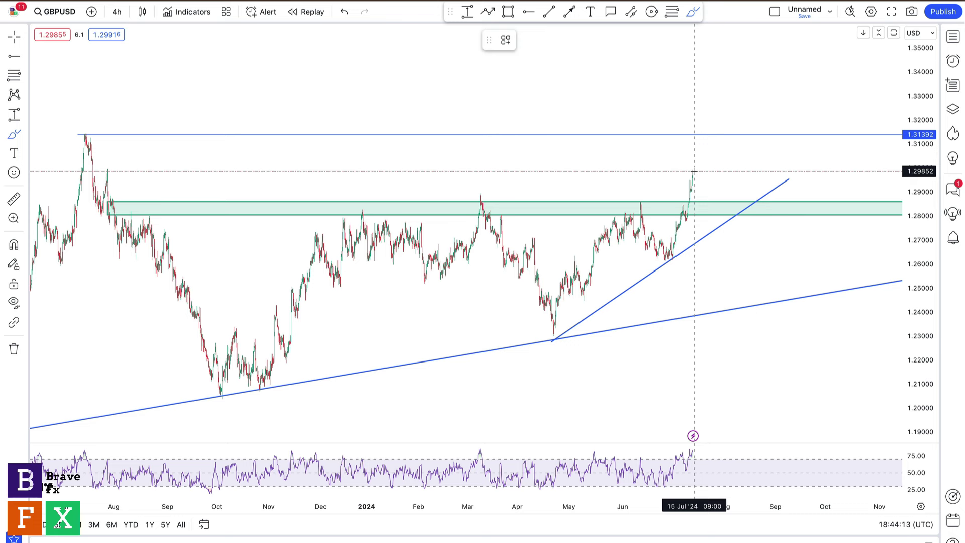
pyautogui.click(693, 172)
pyautogui.moveTo(694, 172)
pyautogui.mouseDown()
pyautogui.moveTo(701, 190)
pyautogui.moveTo(709, 174)
pyautogui.moveTo(724, 186)
pyautogui.moveTo(732, 174)
pyautogui.moveTo(741, 65)
pyautogui.mouseUp()
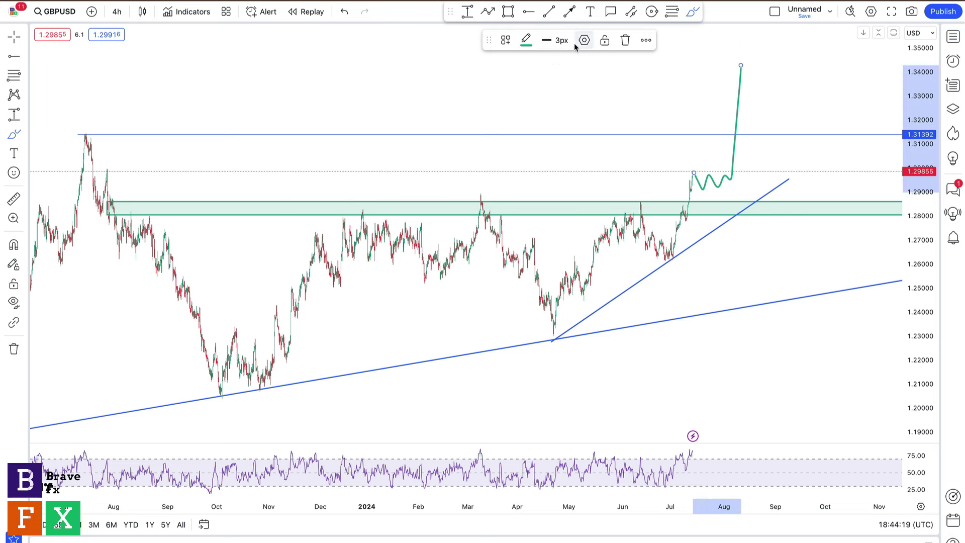
# - Draw converging trend lines around the brushed consolidation, from about 1.299 to 1.2965 above and from about 1.2886 to 1.2936 below
pyautogui.click(549, 11)
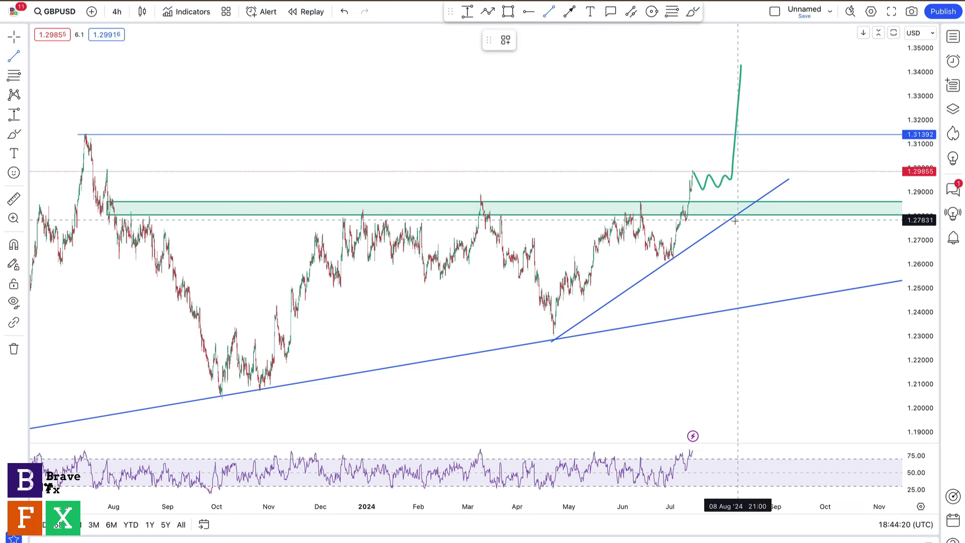
pyautogui.click(687, 170)
pyautogui.click(747, 175)
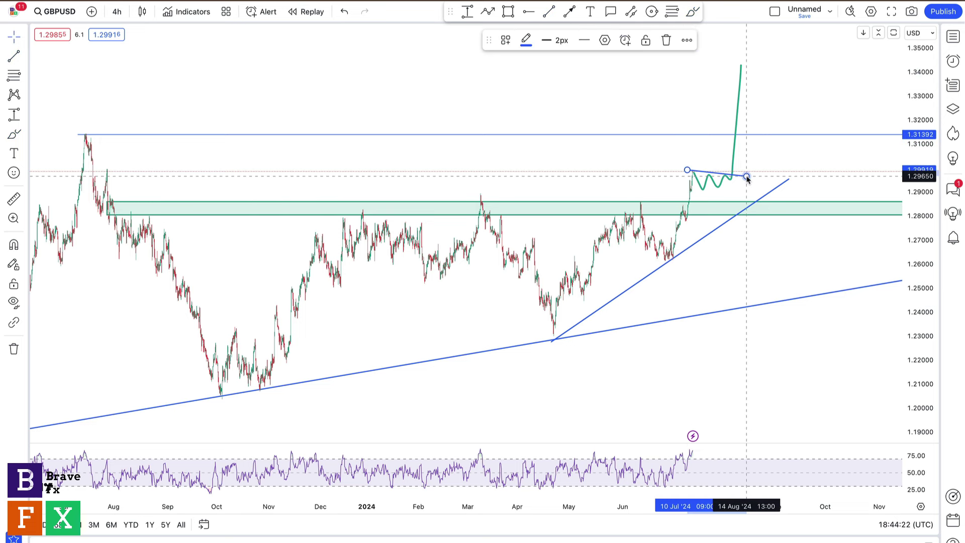
pyautogui.click(529, 18)
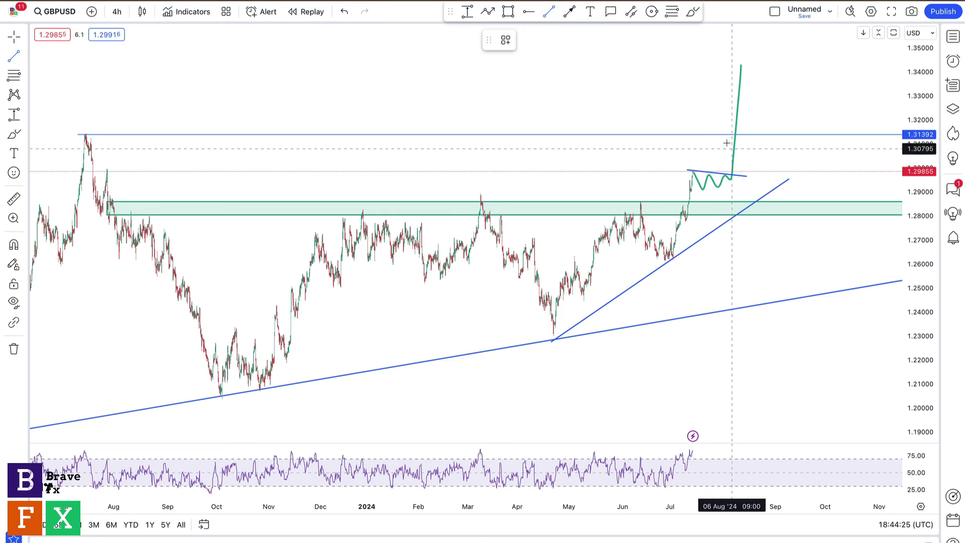
pyautogui.click(688, 195)
pyautogui.click(743, 184)
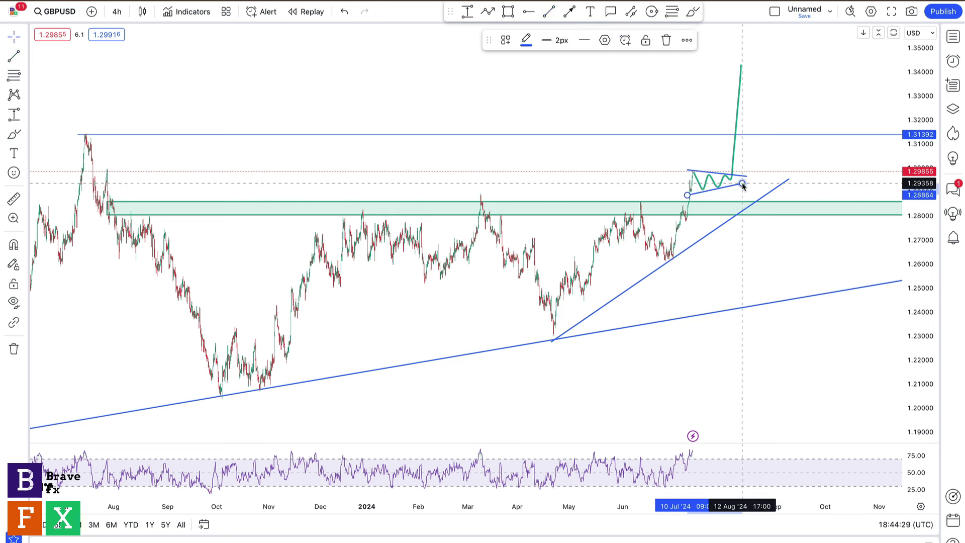
pyautogui.click(731, 174)
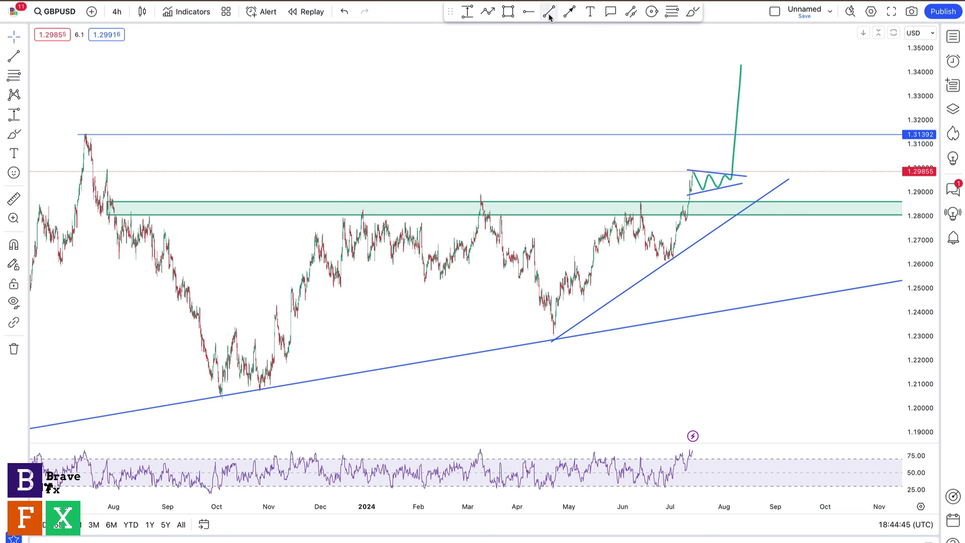
# - Place horizontal rays at 1.30009 above the brushed consolidation and at 1.28842 below it
pyautogui.click(527, 12)
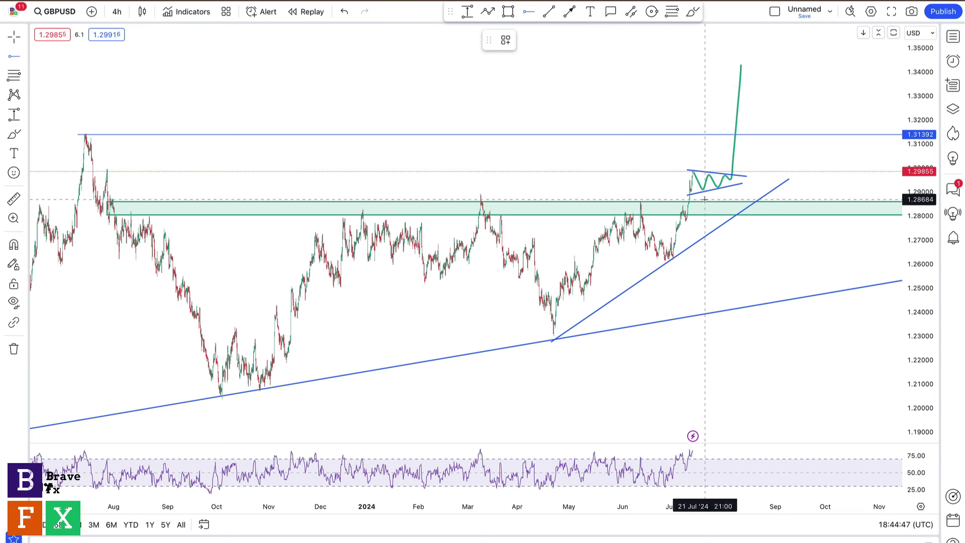
pyautogui.click(715, 168)
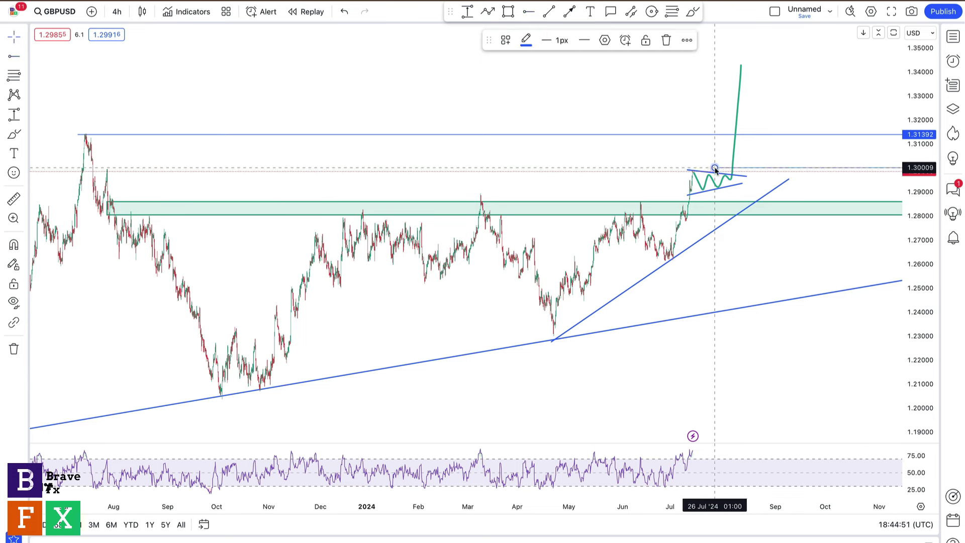
pyautogui.click(529, 12)
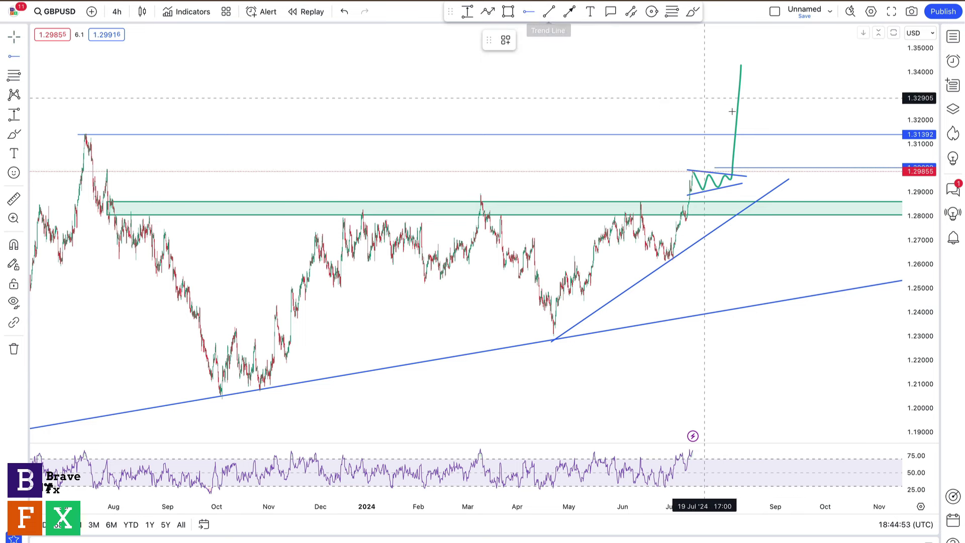
pyautogui.click(697, 195)
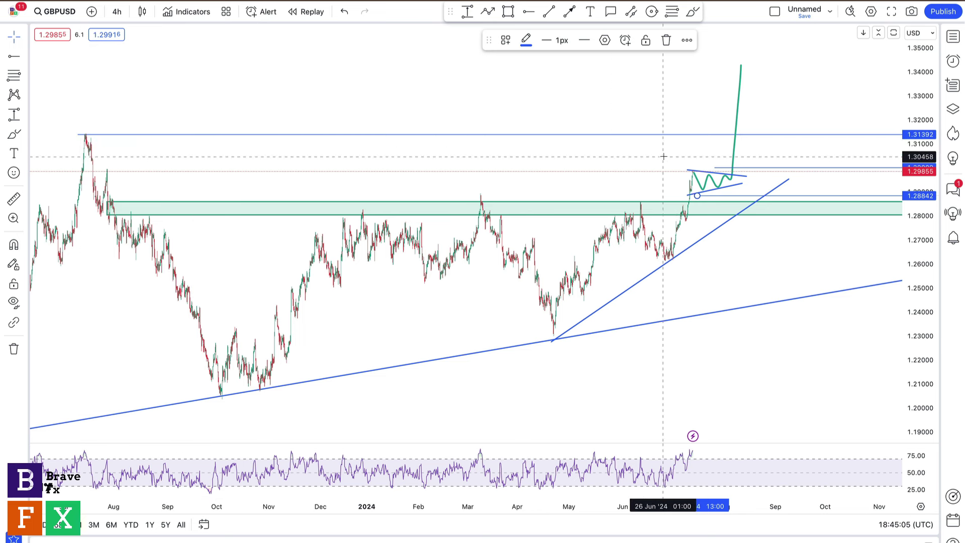
# - Delete the brushed consolidation path together with its two converging trend lines and two horizontal rays
pyautogui.press('Delete')
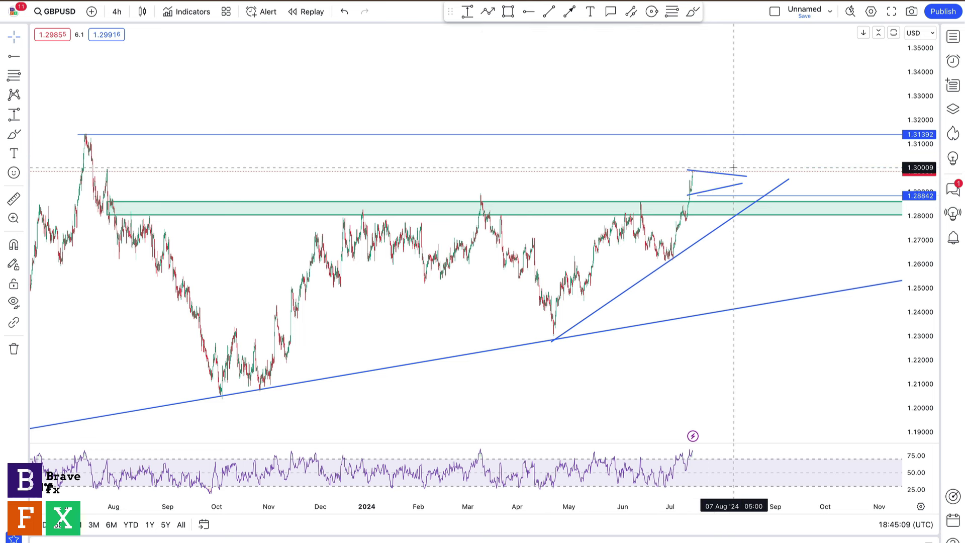
pyautogui.click(721, 174)
pyautogui.press('Delete')
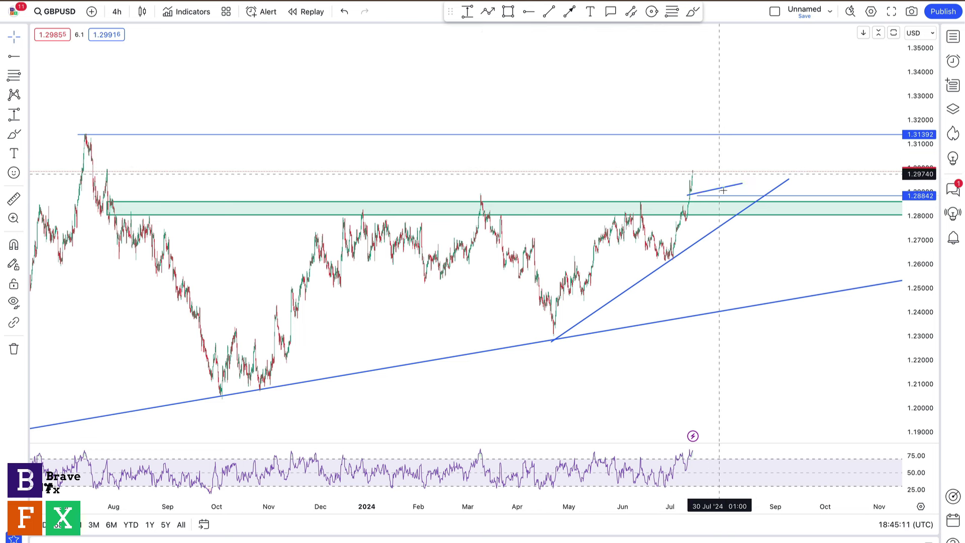
pyautogui.click(724, 189)
pyautogui.press('Delete')
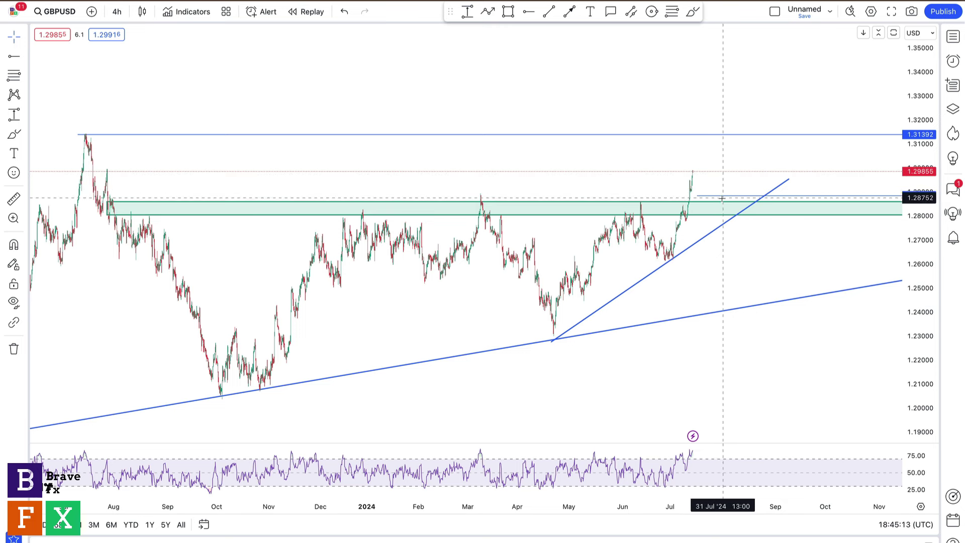
pyautogui.click(724, 199)
pyautogui.press('Delete')
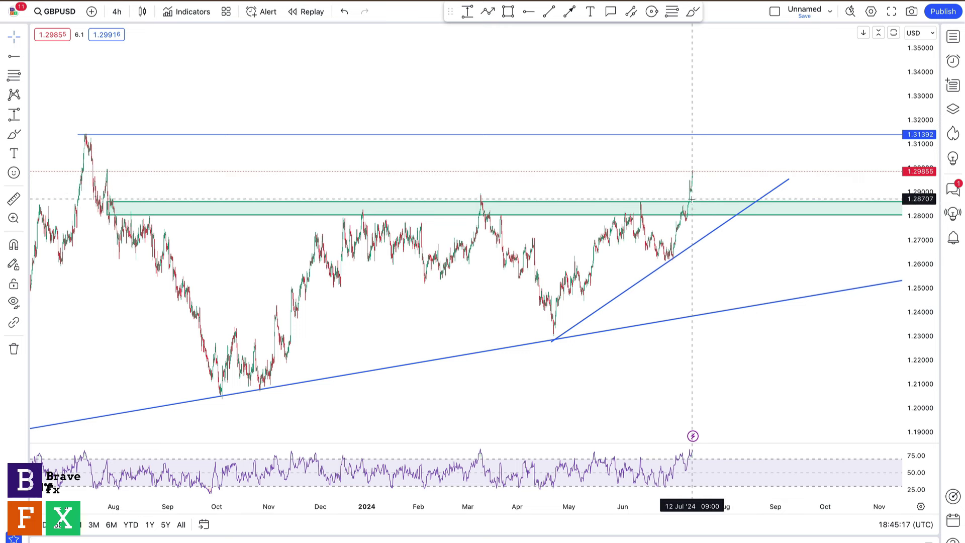
# - Place horizontal rays at 1.29852 by the latest high, at 1.27629 below the green zone and at 1.25856 below the early July low
pyautogui.click(529, 12)
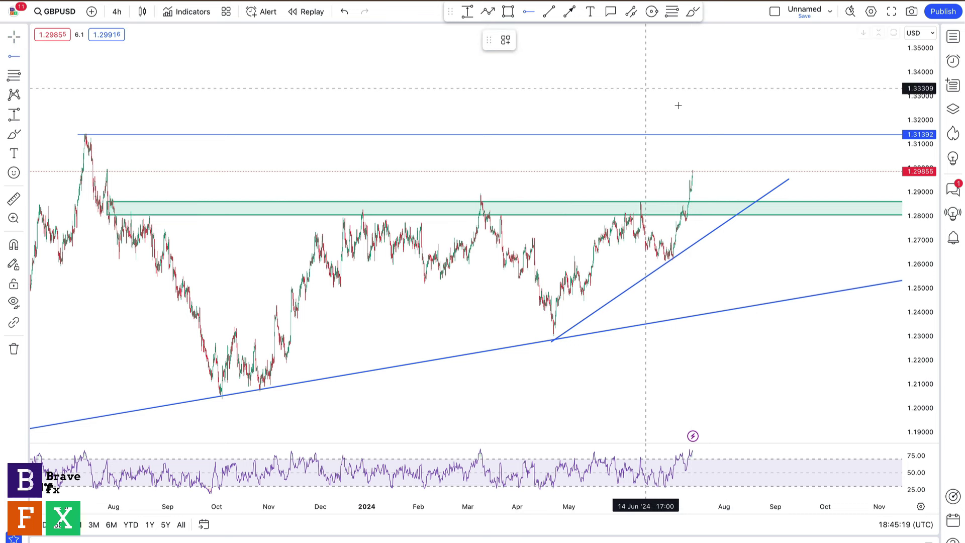
pyautogui.click(681, 171)
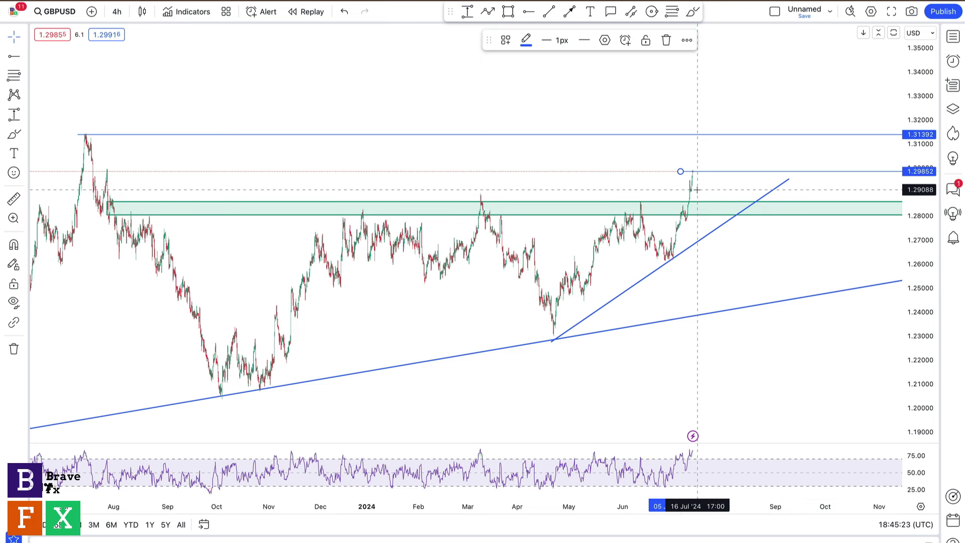
pyautogui.click(523, 14)
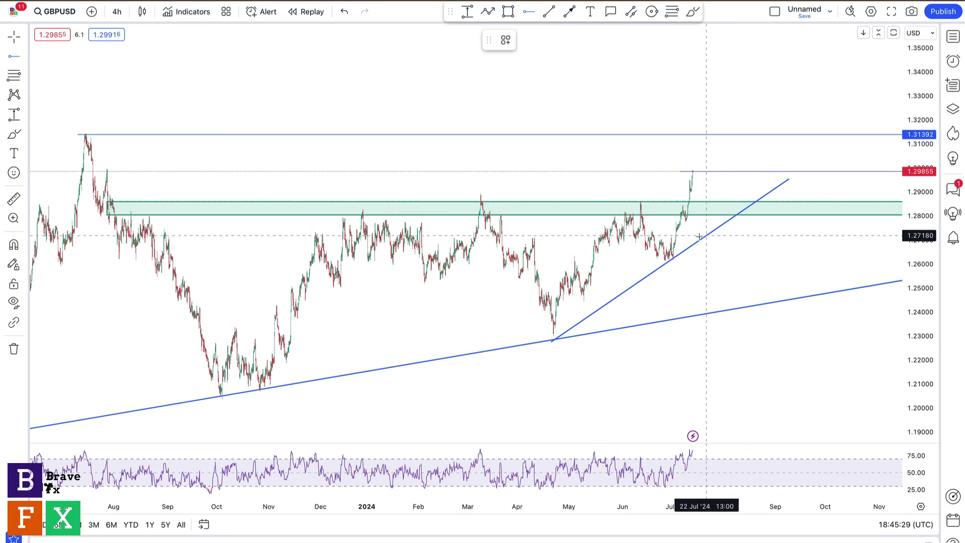
pyautogui.click(678, 225)
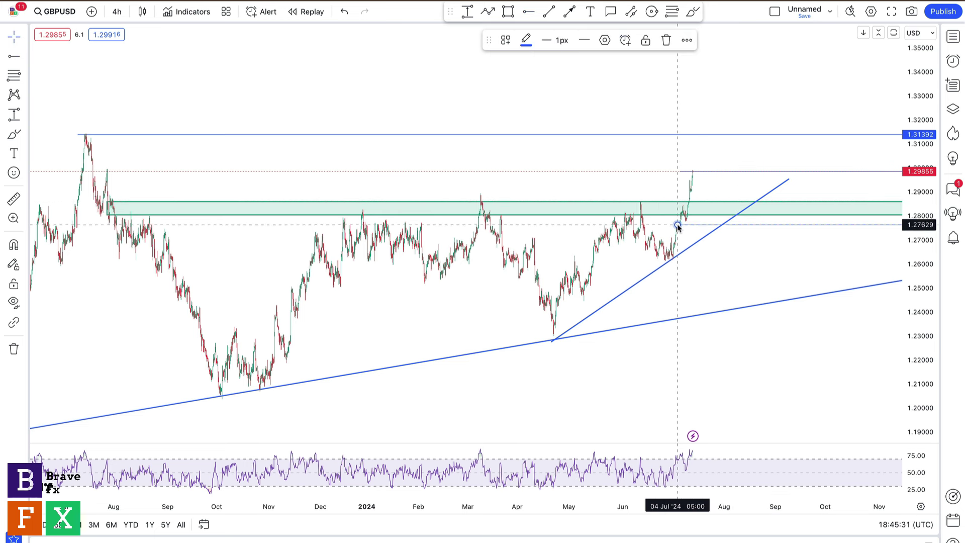
pyautogui.click(528, 14)
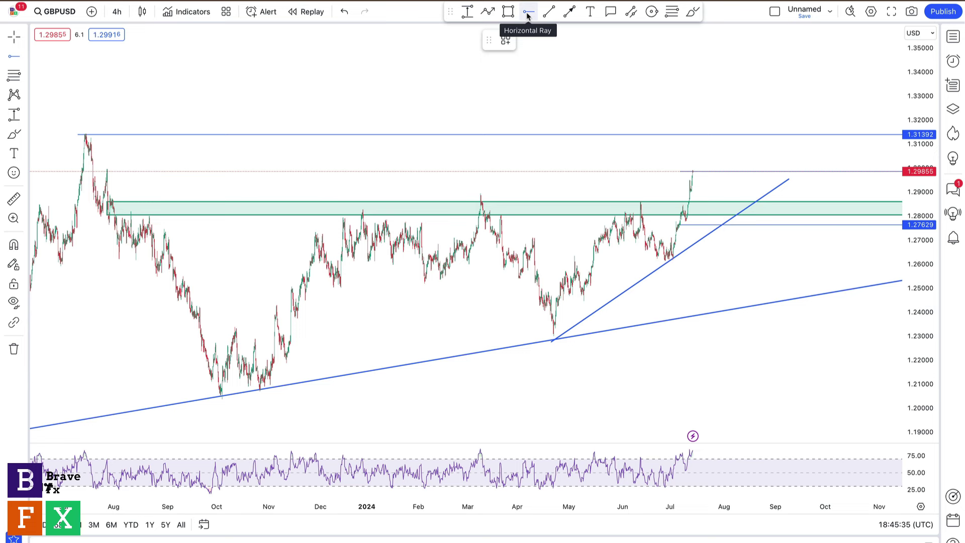
pyautogui.click(658, 267)
# - Measure the price range from the ray at the latest high down to the lowest horizontal ray, and remove the measurement
pyautogui.click(469, 12)
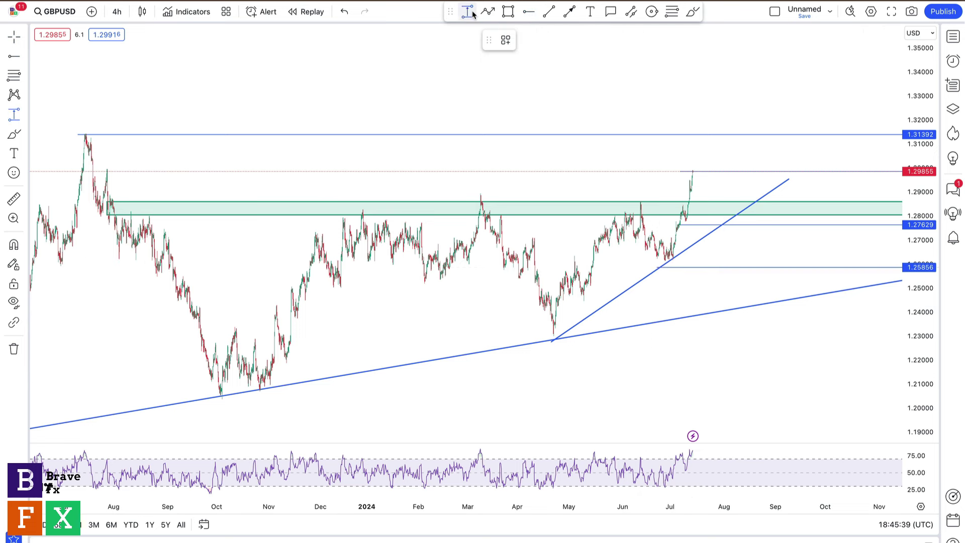
pyautogui.click(689, 171)
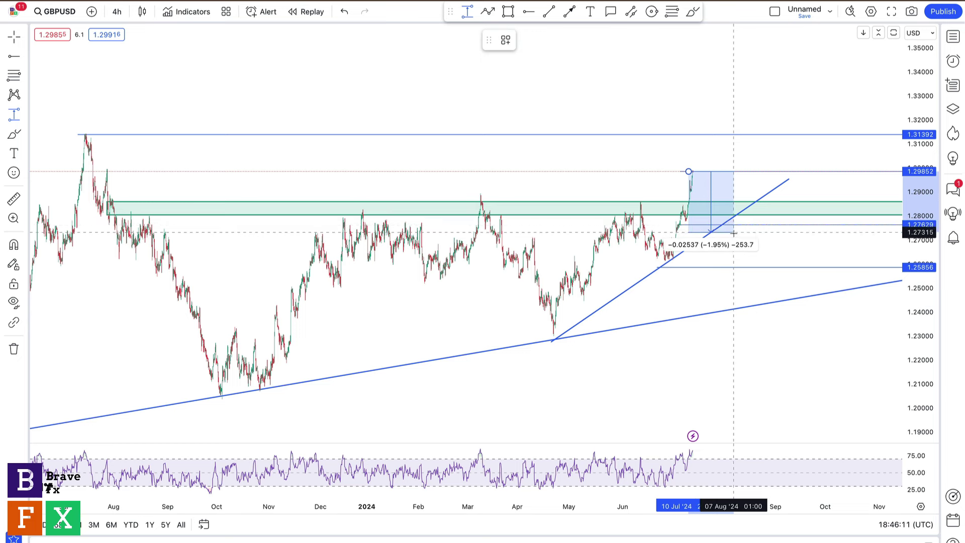
pyautogui.click(736, 268)
pyautogui.moveTo(736, 267); pyautogui.dragTo(741, 270)
pyautogui.press('Delete')
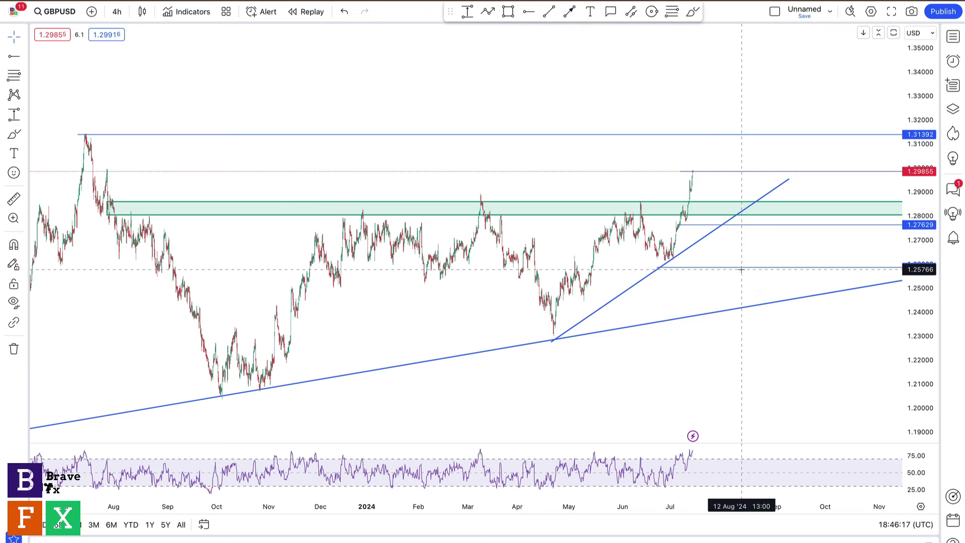
# - Brush a bullish path from about 1.298 down into the green zone near 1.284 and up to about 1.321
pyautogui.click(694, 11)
pyautogui.moveTo(695, 172)
pyautogui.mouseDown()
pyautogui.moveTo(717, 206)
pyautogui.moveTo(743, 191)
pyautogui.moveTo(767, 118)
pyautogui.mouseUp()
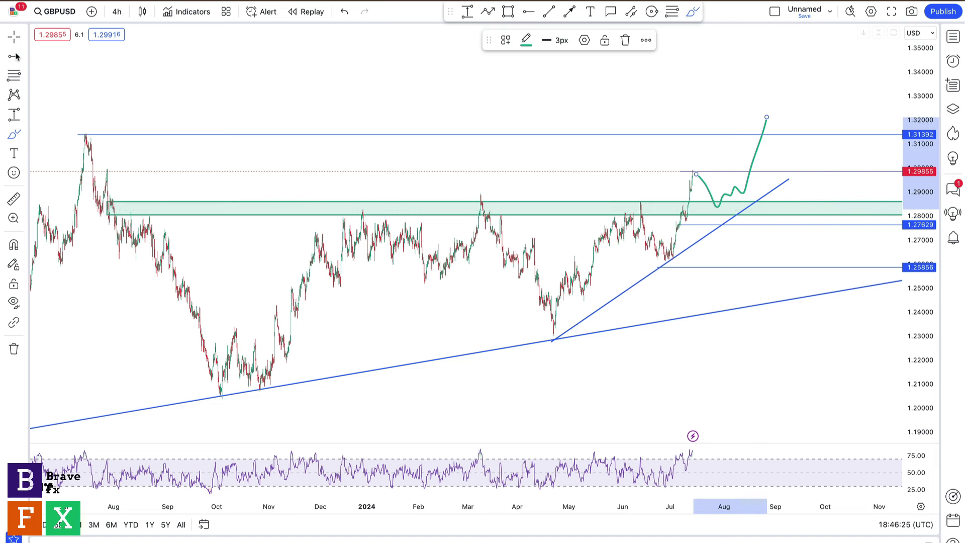
pyautogui.press('Escape')
# - Move the ray at the latest high to 1.29111 and the ray below the green zone to 1.28033 at its lower edge
pyautogui.click(679, 172)
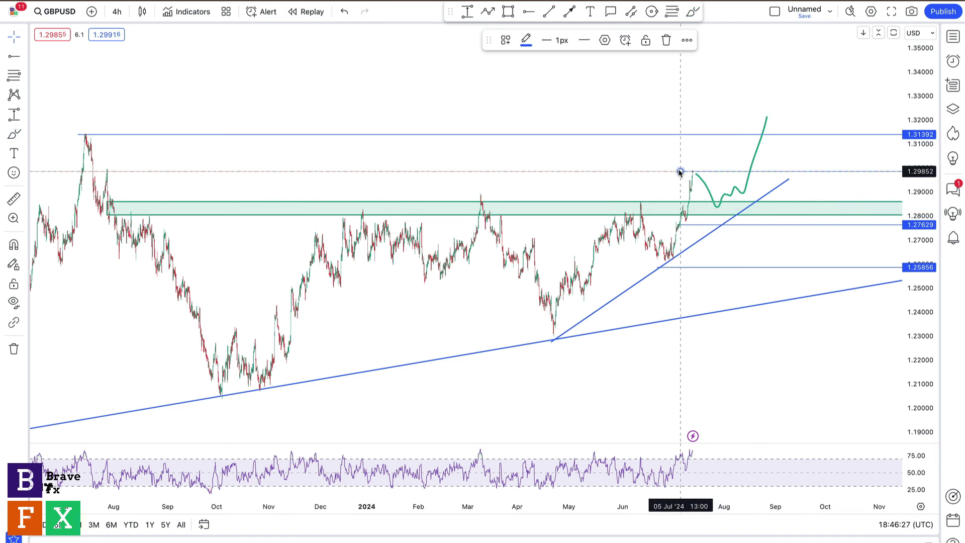
pyautogui.moveTo(693, 173); pyautogui.dragTo(717, 189)
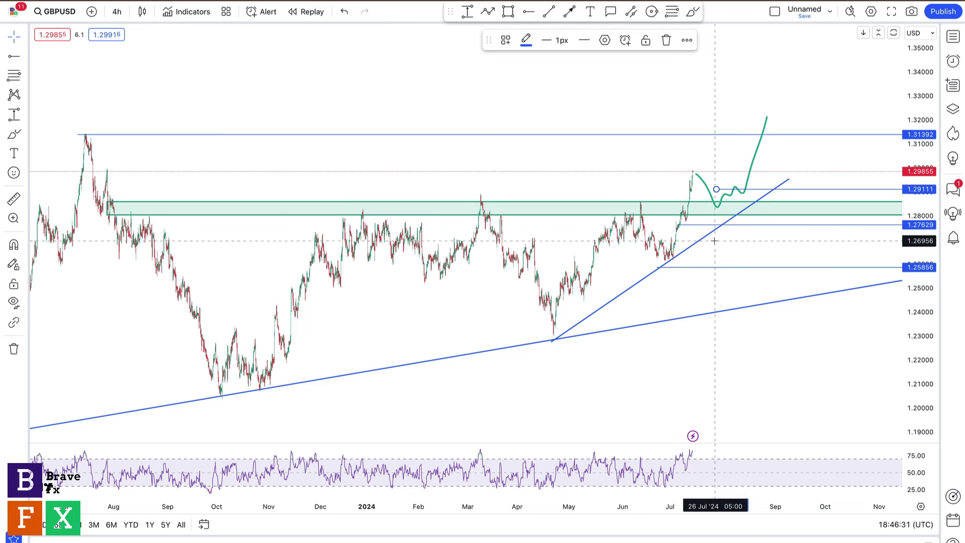
pyautogui.moveTo(678, 226); pyautogui.dragTo(709, 216)
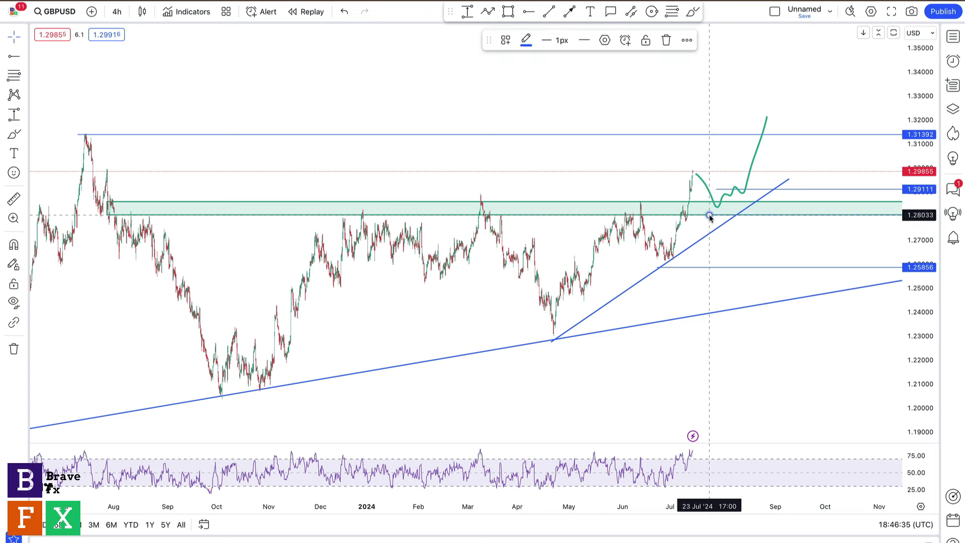
# - Measure the price range between the ray above the green zone and the ray at its lower edge, and remove the measurement
pyautogui.click(472, 11)
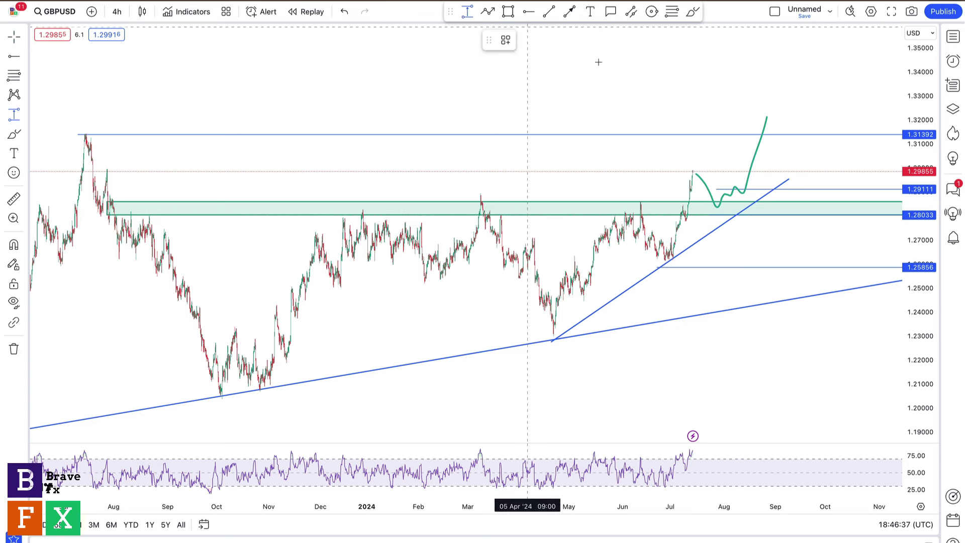
pyautogui.click(718, 189)
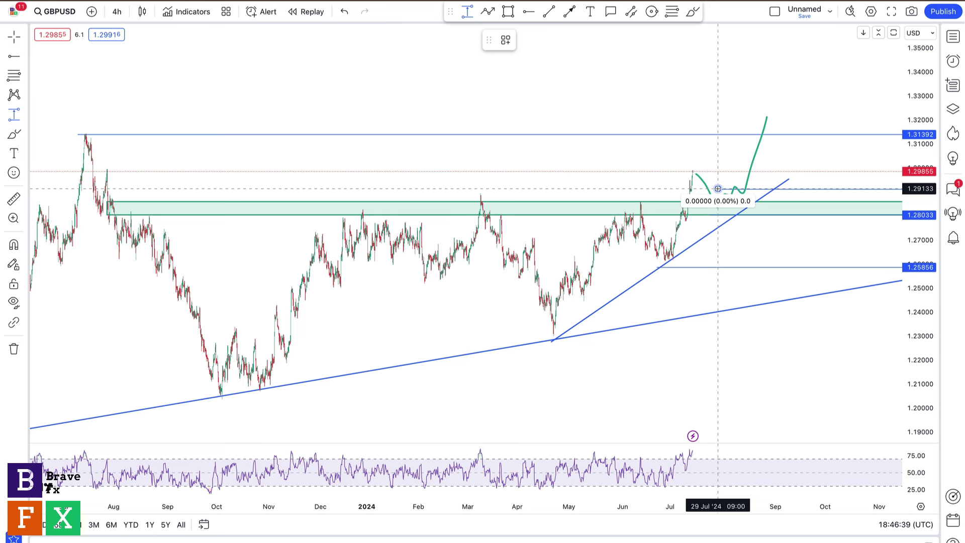
pyautogui.click(730, 215)
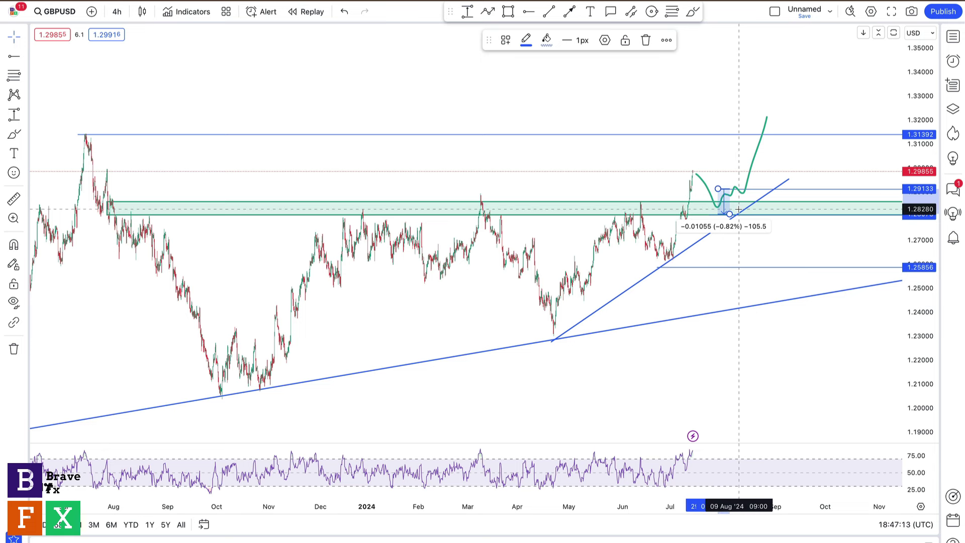
pyautogui.click(696, 200)
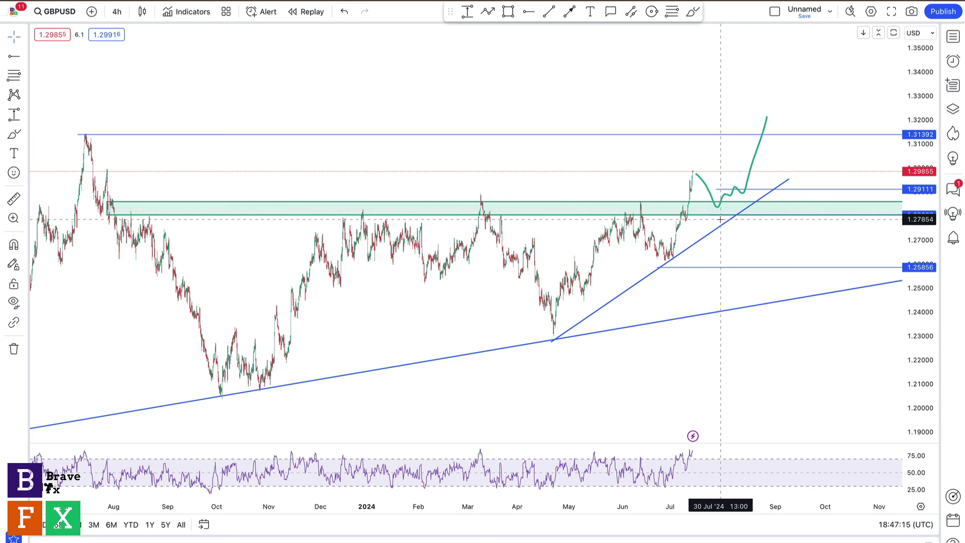
# - Delete the brushed bullish path and move the ray above the green zone up to 1.29874 at the latest high
pyautogui.click(716, 201)
pyautogui.press('Delete')
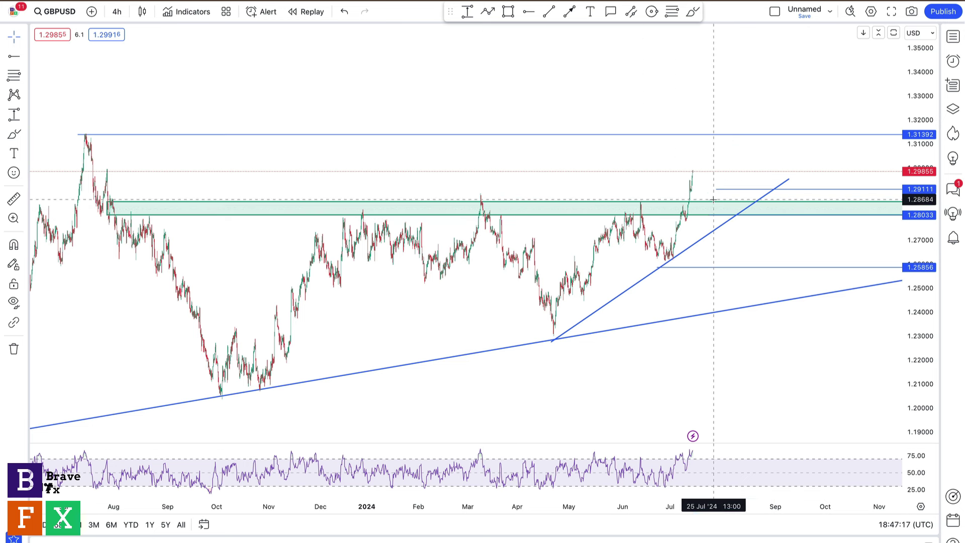
pyautogui.moveTo(718, 191); pyautogui.dragTo(684, 174)
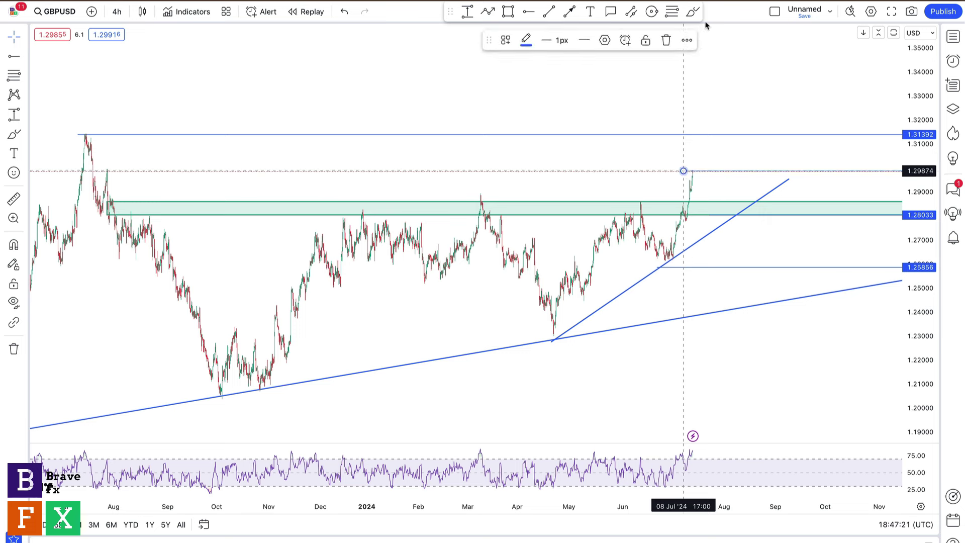
# - Brush a bullish path from about 1.298 down into the green zone near 1.283 and up to about 1.328
pyautogui.click(692, 11)
pyautogui.moveTo(693, 172)
pyautogui.mouseDown()
pyautogui.moveTo(718, 209)
pyautogui.moveTo(730, 201)
pyautogui.moveTo(766, 148)
pyautogui.moveTo(777, 101)
pyautogui.mouseUp()
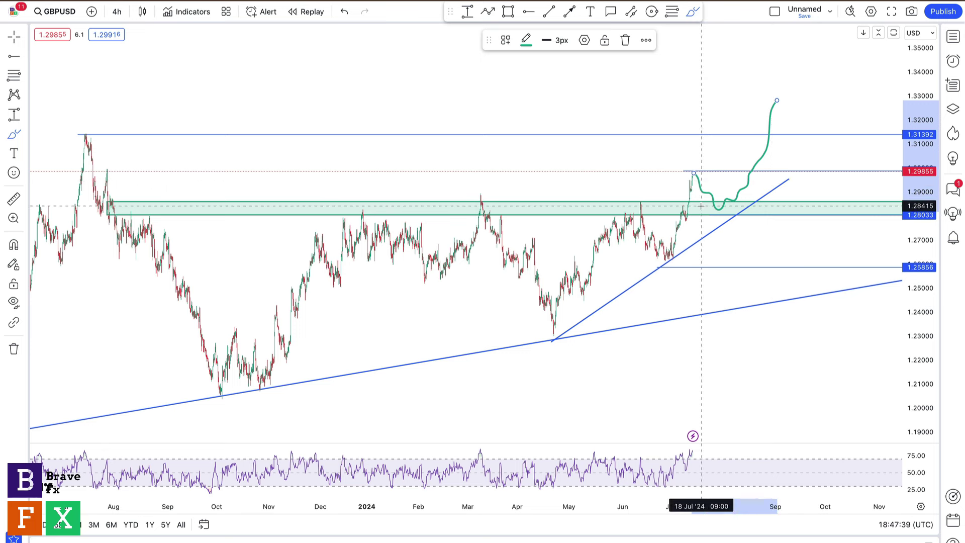
pyautogui.click(14, 37)
# - Move the ray at the latest high down to 1.28842, just above the green zone, and delete it
pyautogui.click(626, 212)
pyautogui.click(686, 173)
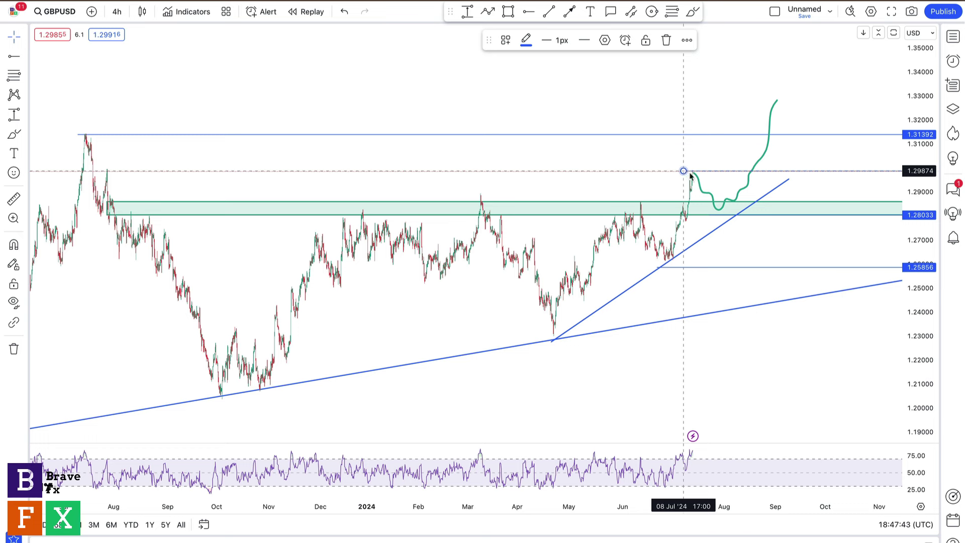
pyautogui.click(719, 197)
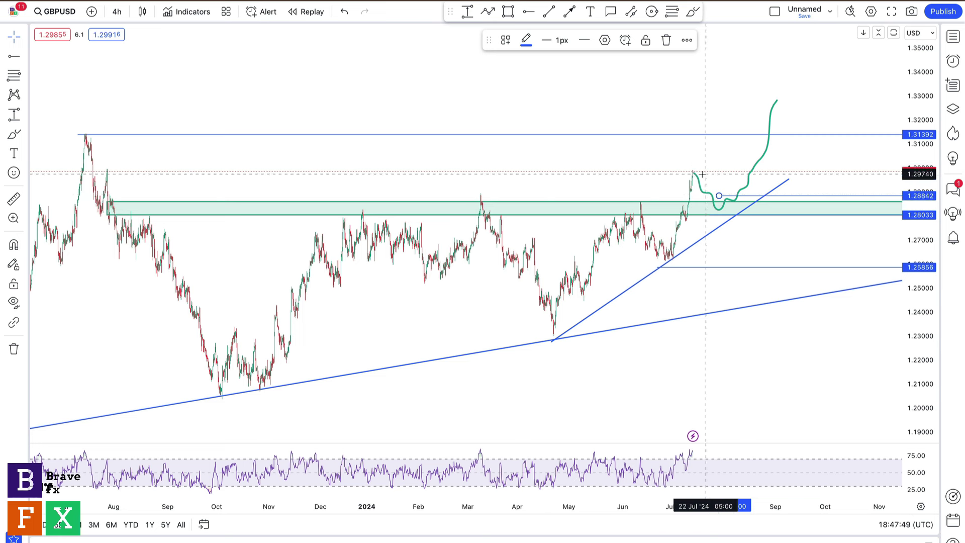
pyautogui.click(713, 200)
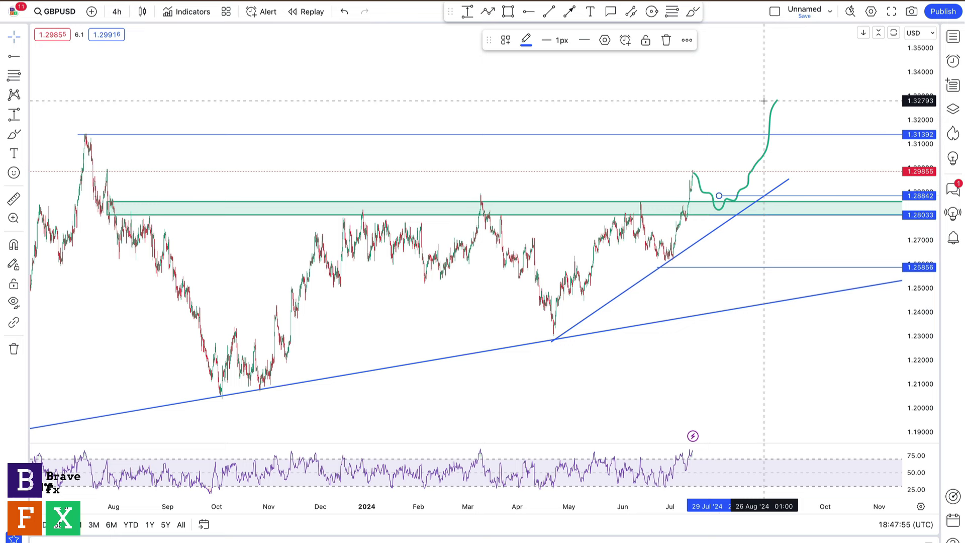
pyautogui.press('Delete')
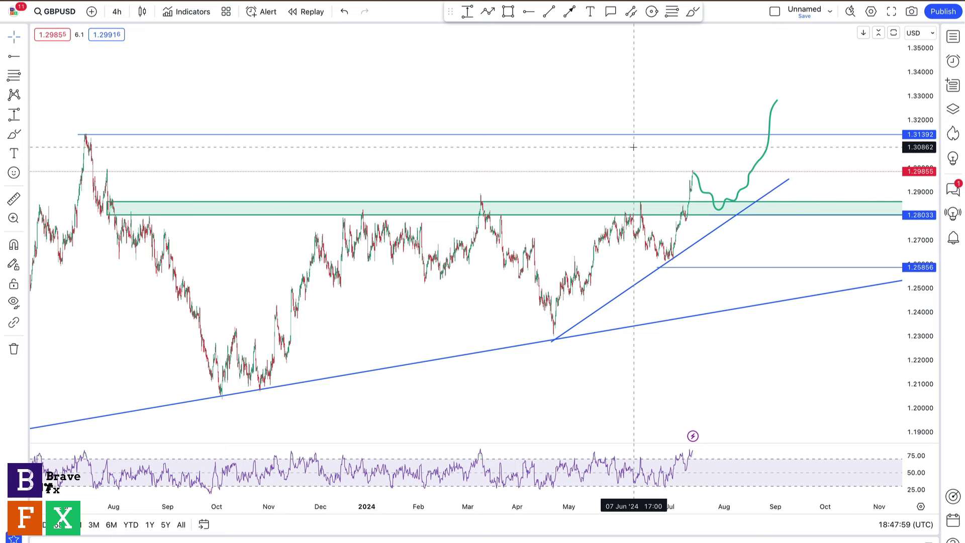
# - Brush a thick mark along the 1.31392 ray and a bearish stroke from about 1.312 down to about 1.269
pyautogui.scroll(-3, 633, 148)
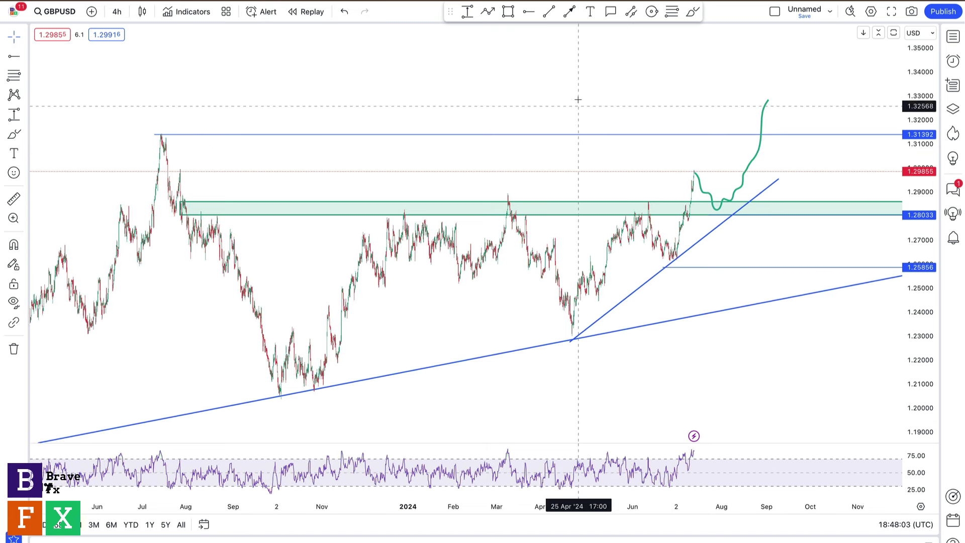
pyautogui.click(691, 13)
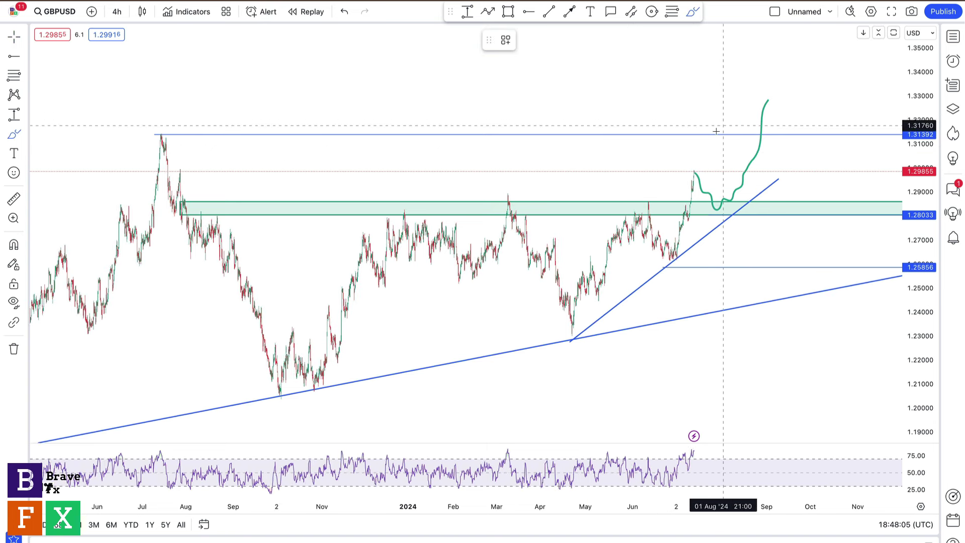
pyautogui.moveTo(694, 135)
pyautogui.mouseDown()
pyautogui.moveTo(759, 134)
pyautogui.moveTo(676, 135)
pyautogui.moveTo(754, 133)
pyautogui.moveTo(684, 135)
pyautogui.moveTo(734, 133)
pyautogui.moveTo(715, 135)
pyautogui.moveTo(779, 241)
pyautogui.mouseUp()
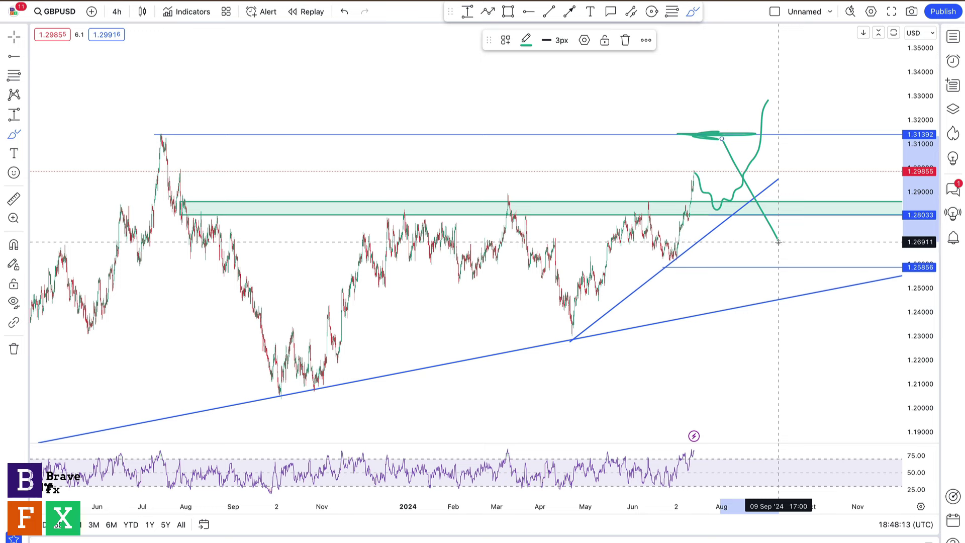
# - Place a horizontal ray at 1.31580, just above the brushed mark, and delete it
pyautogui.click(528, 12)
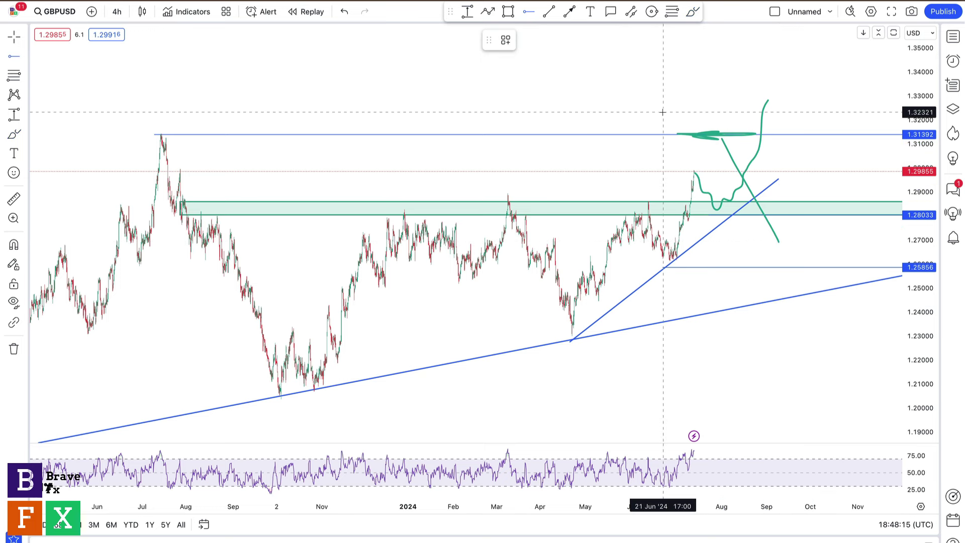
pyautogui.click(674, 131)
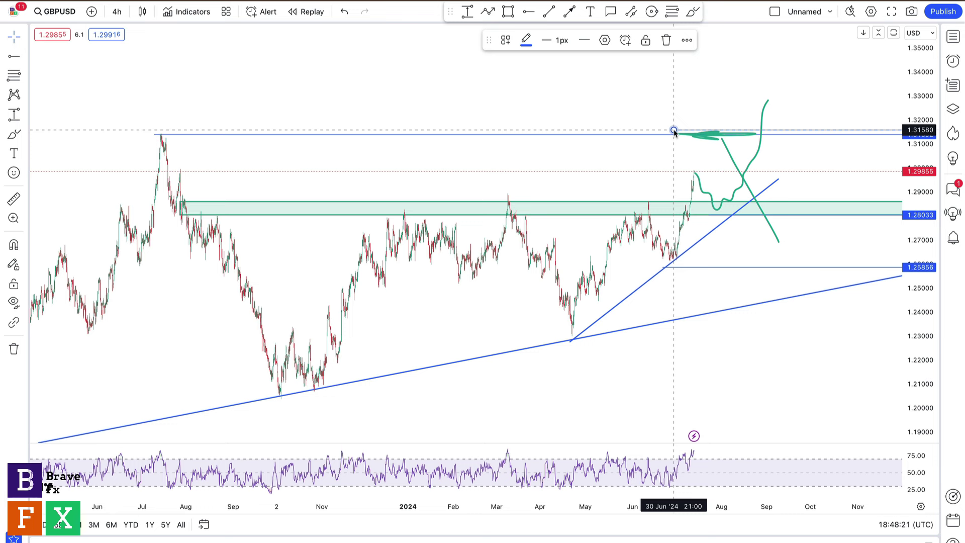
pyautogui.press('Delete')
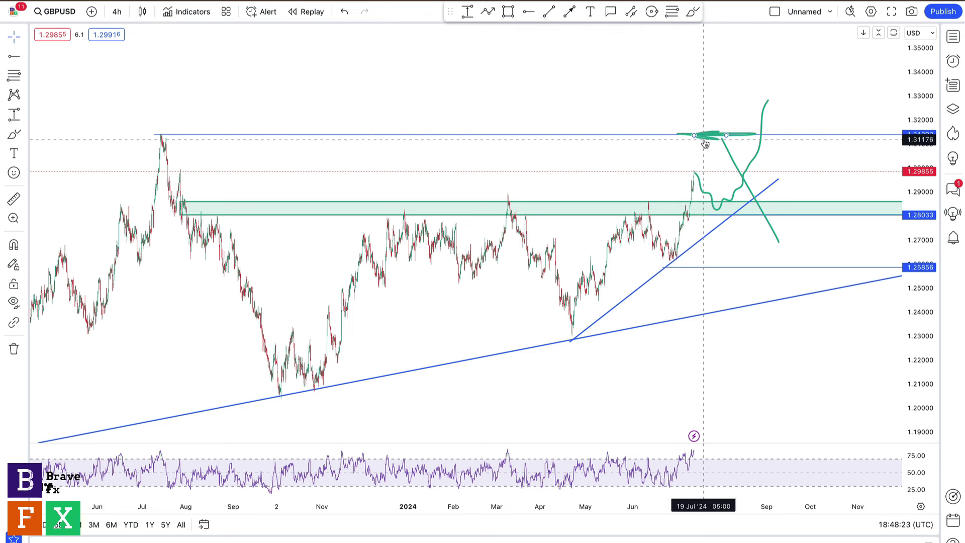
# - Delete the thick brushed mark on the 1.31392 ray, keeping the bearish stroke and the bullish path
pyautogui.click(705, 143)
pyautogui.press('Delete')
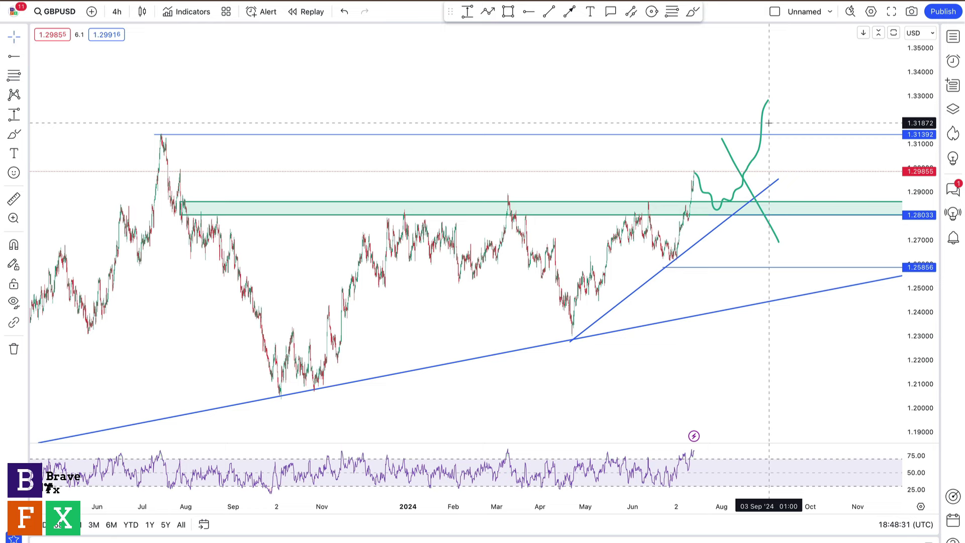
pyautogui.scroll(-3, 597, 167)
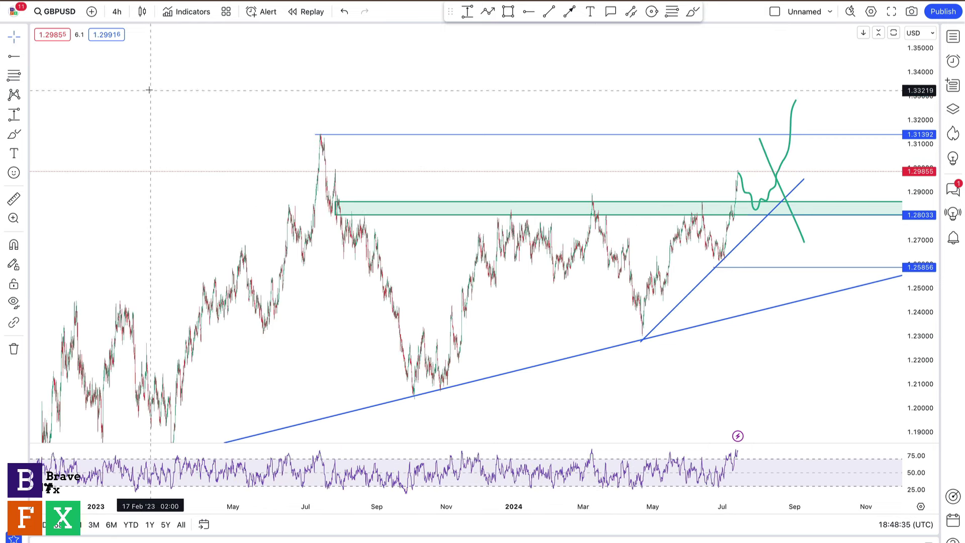
pyautogui.moveTo(246, 250); pyautogui.dragTo(222, 193)
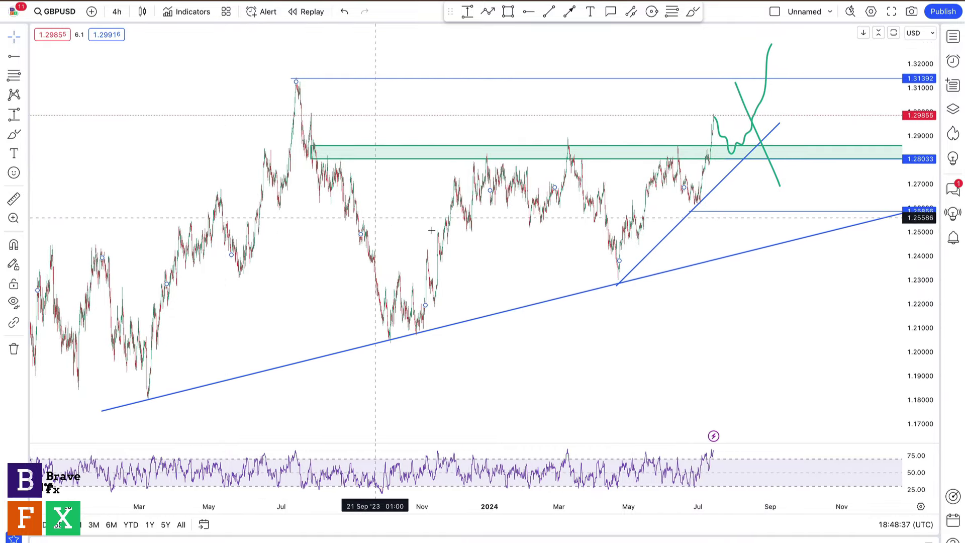
pyautogui.moveTo(757, 301); pyautogui.dragTo(763, 318)
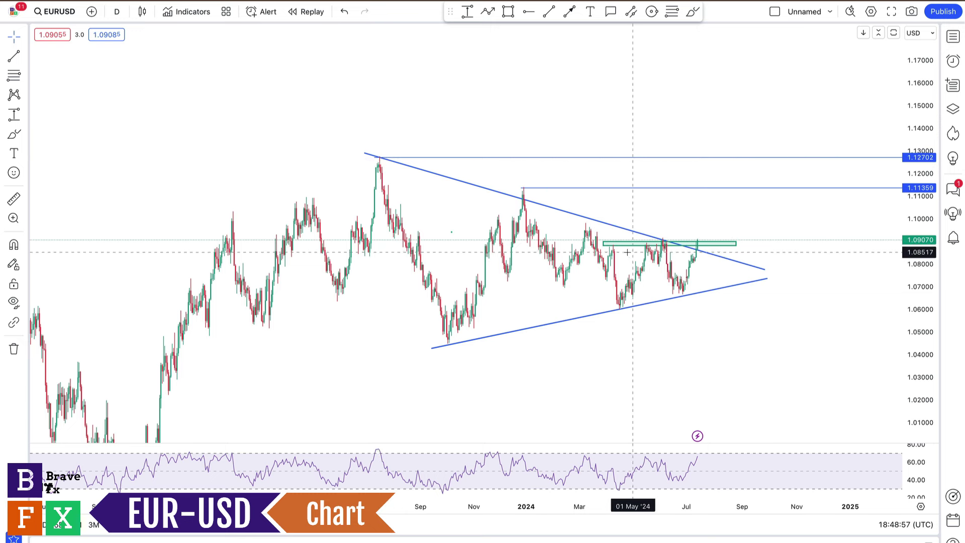
# - Move the far end of the falling trendline on the EURUSD daily chart to 1.08851 at 18 Oct '24
pyautogui.scroll(4, 747, 248)
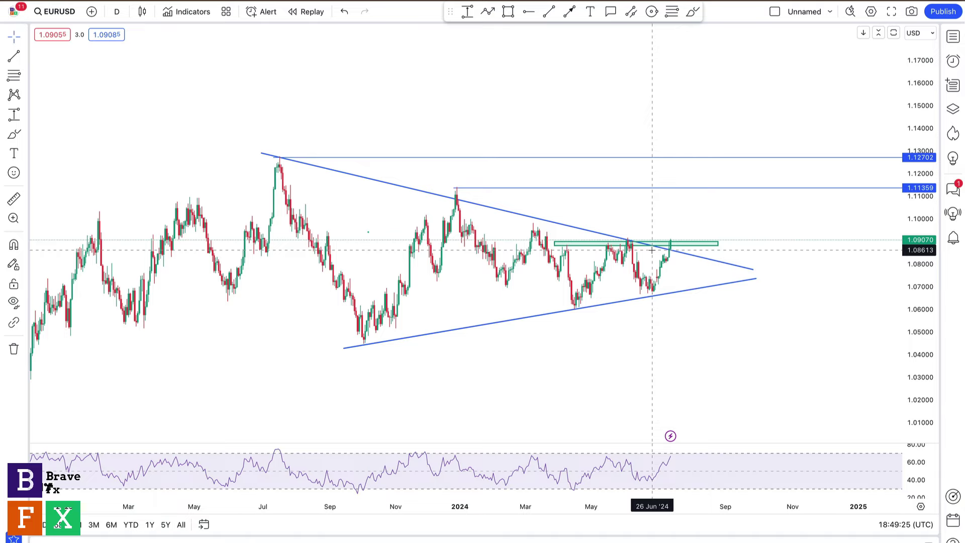
pyautogui.scroll(-5, 653, 250)
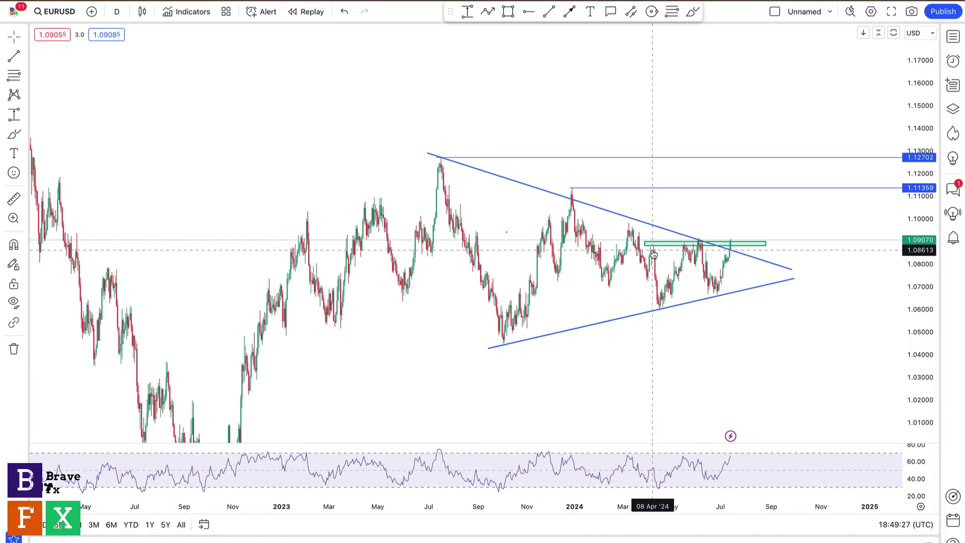
pyautogui.scroll(-3, 652, 250)
pyautogui.scroll(4, 652, 250)
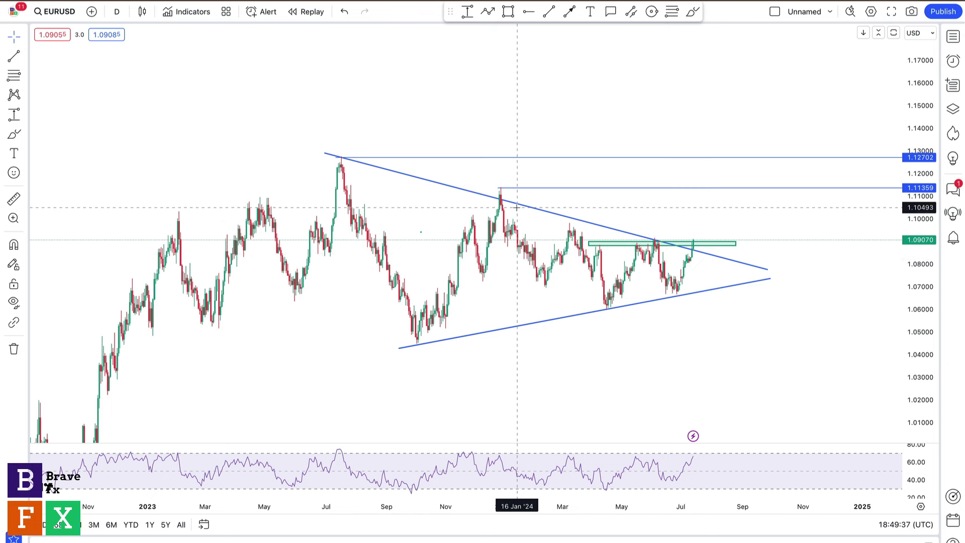
pyautogui.click(603, 245)
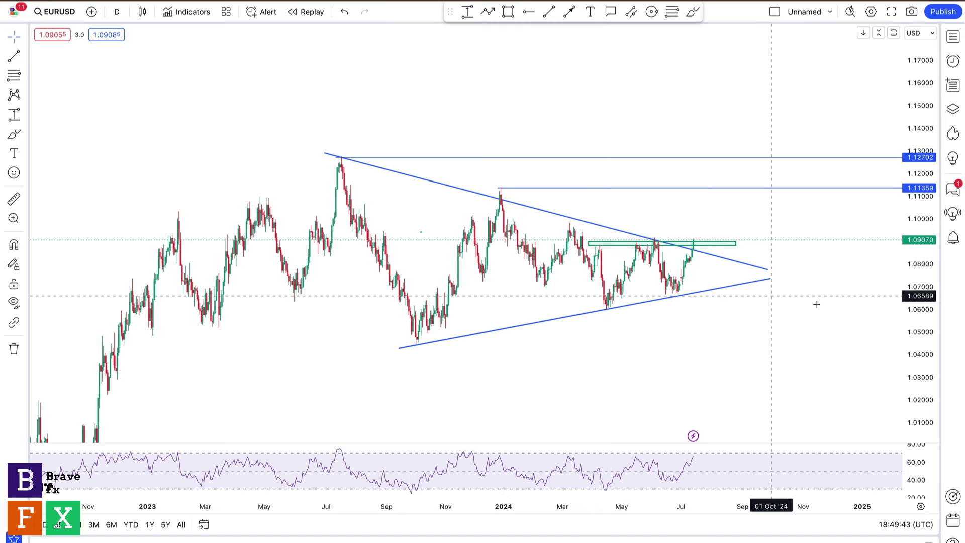
pyautogui.click(760, 270)
pyautogui.moveTo(768, 271); pyautogui.dragTo(789, 245)
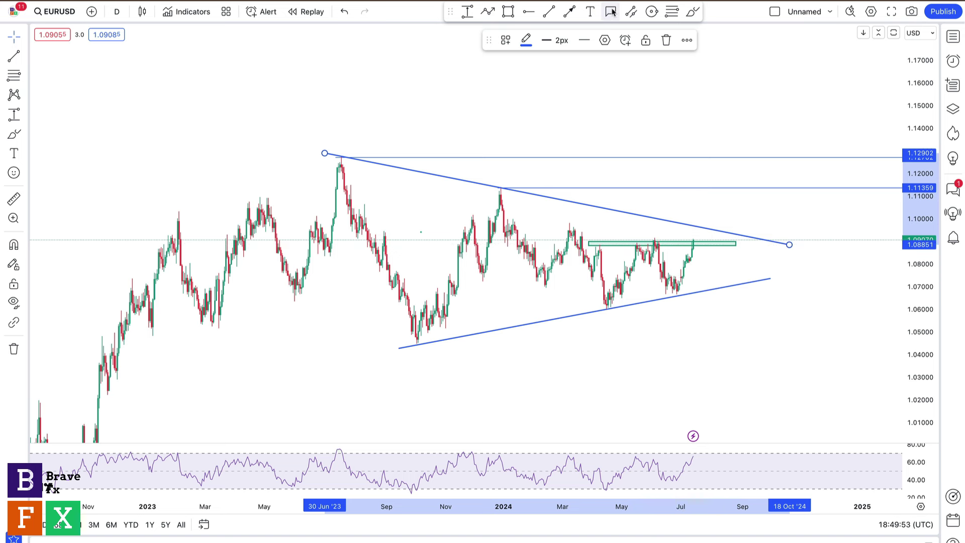
# - Brush a path swinging around the green zone between about 1.096 and 1.079 and rising to about 1.142, and undo it
pyautogui.click(691, 13)
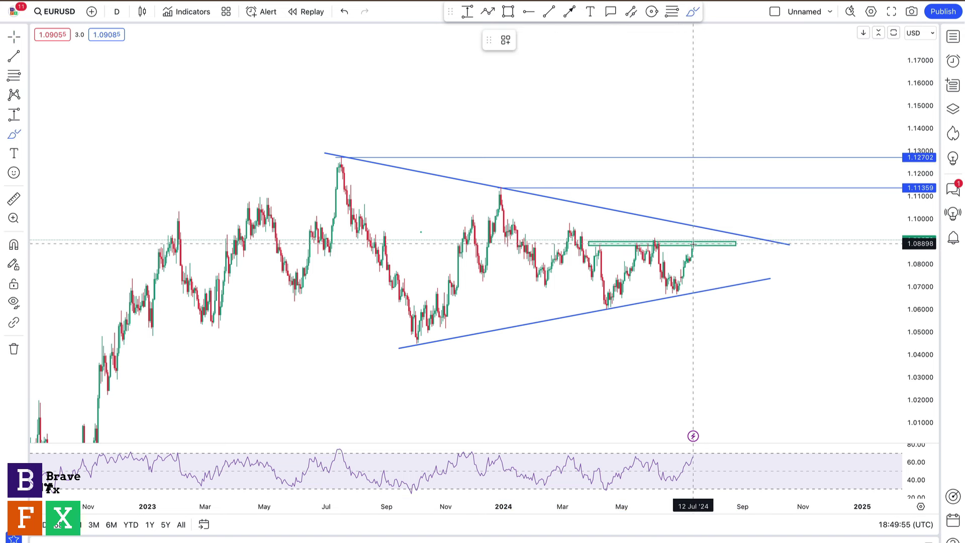
pyautogui.moveTo(694, 235)
pyautogui.mouseDown()
pyautogui.moveTo(696, 227)
pyautogui.moveTo(714, 259)
pyautogui.moveTo(726, 235)
pyautogui.moveTo(742, 255)
pyautogui.moveTo(743, 125)
pyautogui.mouseUp()
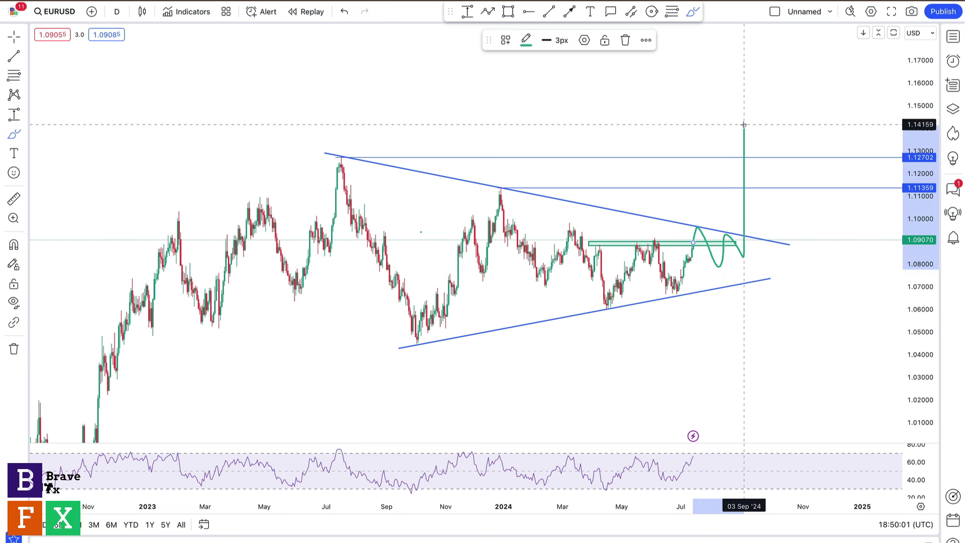
pyautogui.moveTo(744, 125); pyautogui.dragTo(743, 125)
pyautogui.hotkey('ctrl', 'z')
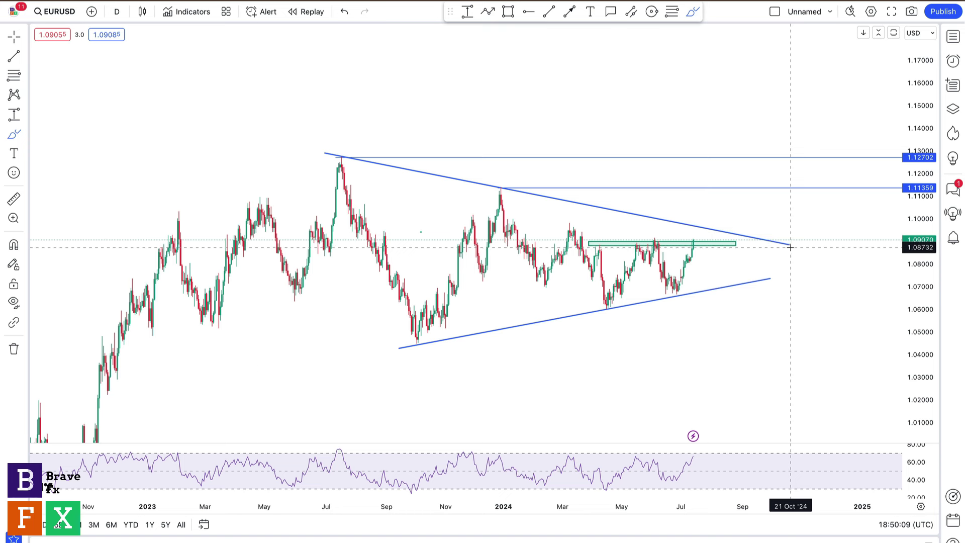
# - Try the falling trendline's far end at 1.07423, and move it up to 1.09113 at 30 Sep '24
pyautogui.click(14, 35)
pyautogui.click(790, 246)
pyautogui.moveTo(791, 245); pyautogui.dragTo(759, 278)
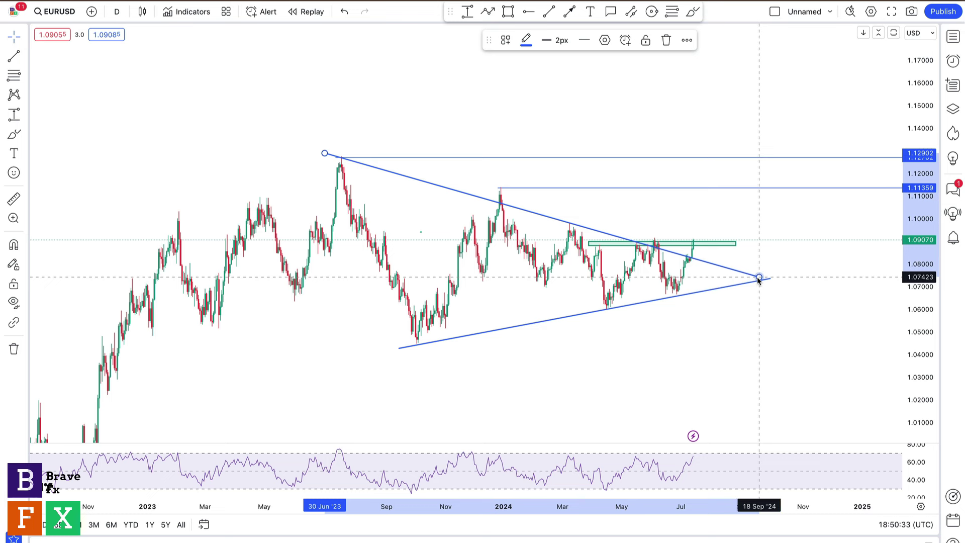
pyautogui.moveTo(759, 279); pyautogui.dragTo(772, 241)
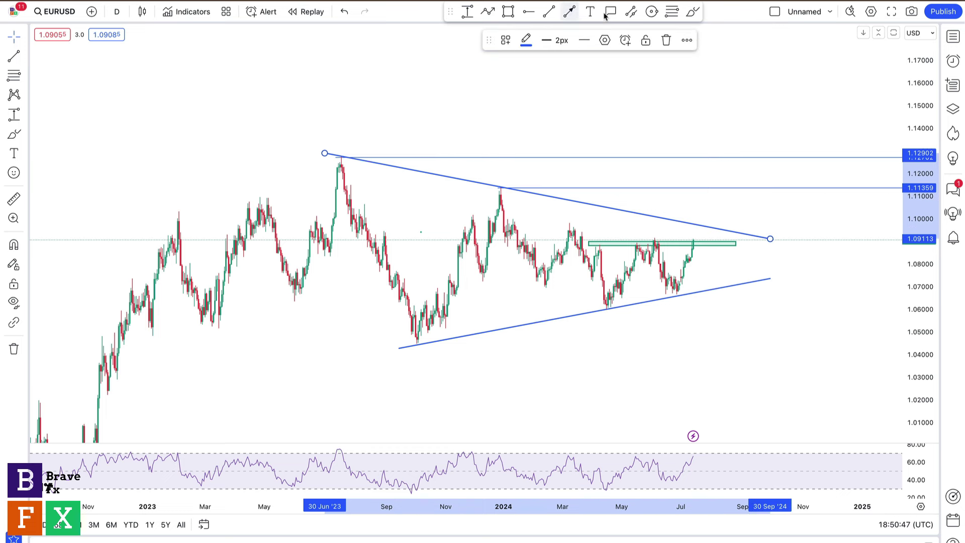
# - Brush a path up to the falling trendline, down to the rising trendline and up to about 1.12, and undo the strokes
pyautogui.click(693, 12)
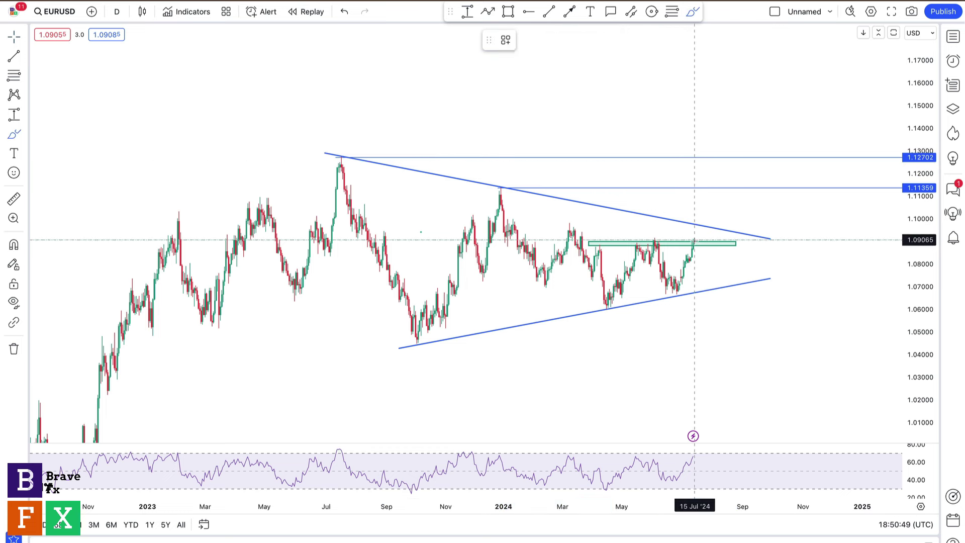
pyautogui.moveTo(694, 240); pyautogui.dragTo(698, 234)
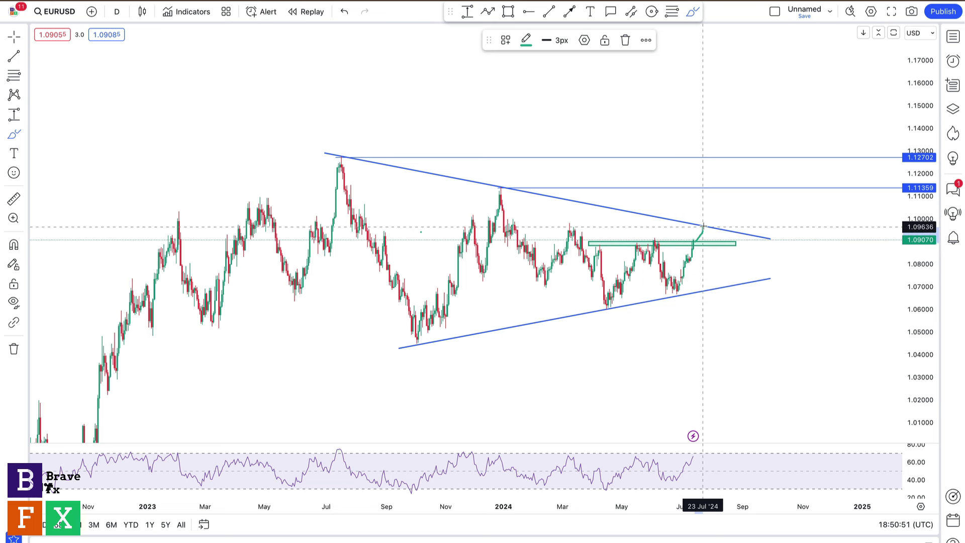
pyautogui.moveTo(705, 228); pyautogui.dragTo(733, 286)
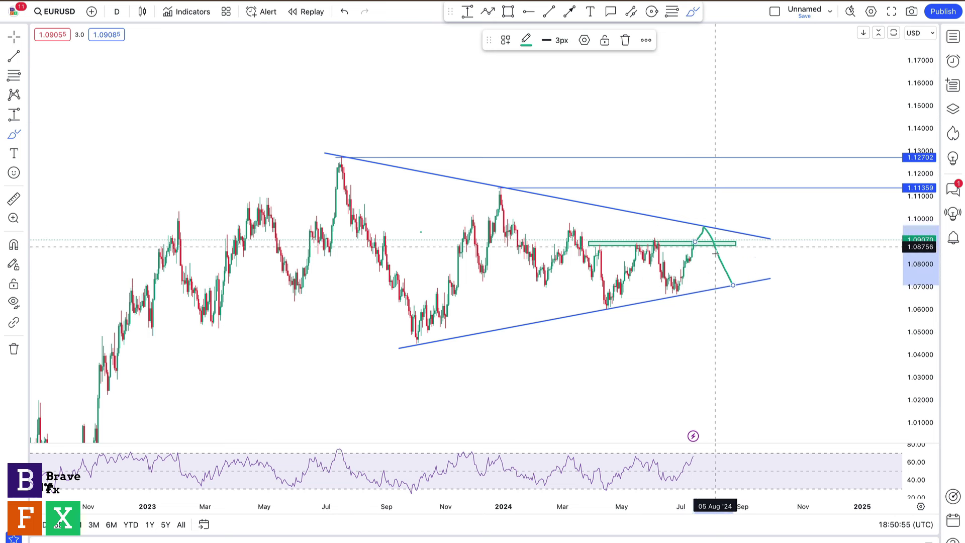
pyautogui.moveTo(726, 271); pyautogui.dragTo(752, 173)
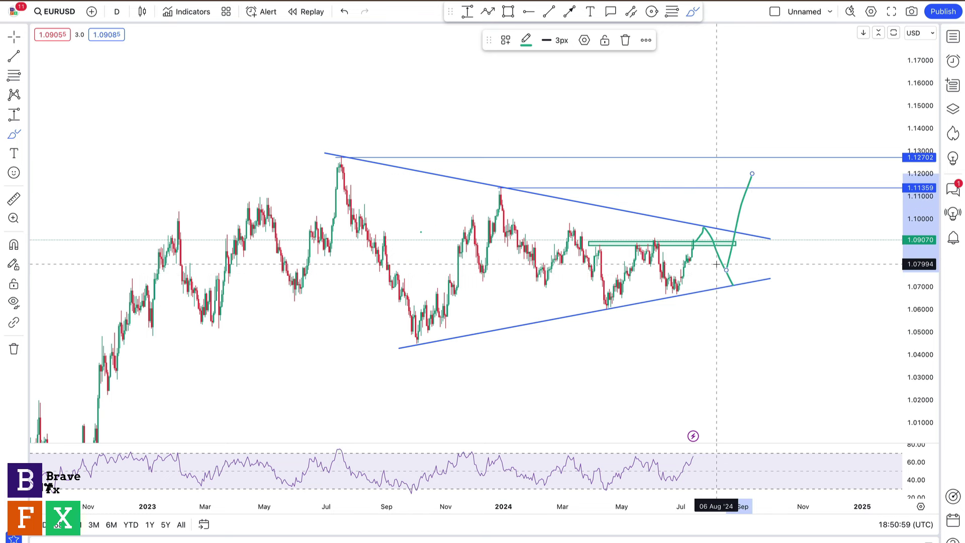
pyautogui.press('Delete')
pyautogui.hotkey('ctrl', 'z')
pyautogui.hotkey('ctrl', 'z')
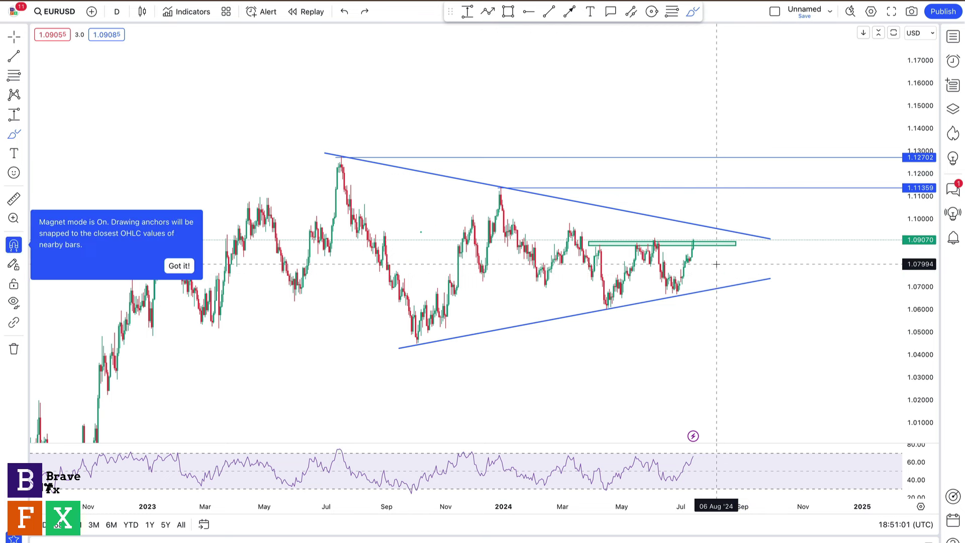
pyautogui.hotkey('ctrl', 'z')
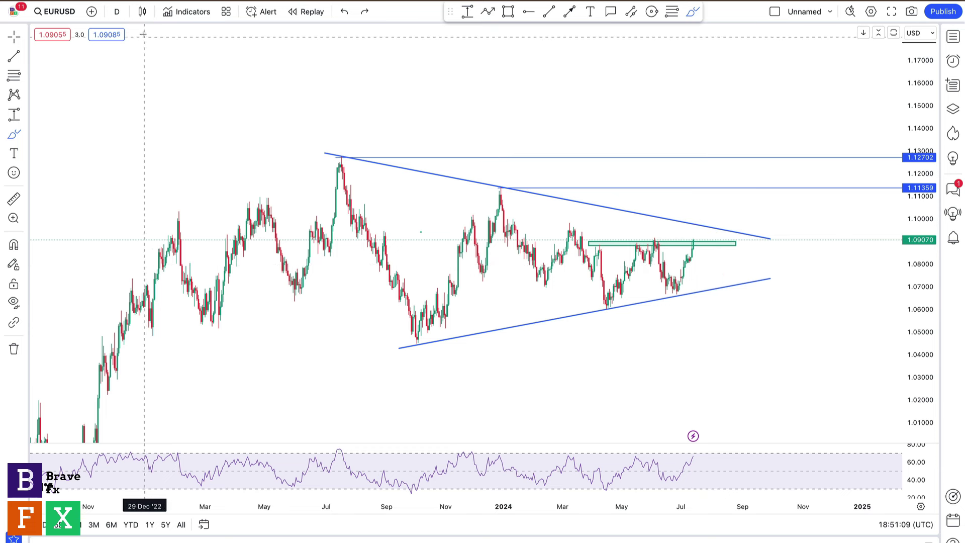
# - Switch the chart type to Line and refit the falling trendline to the highs, from 1.12564 to 1.08756
pyautogui.click(143, 13)
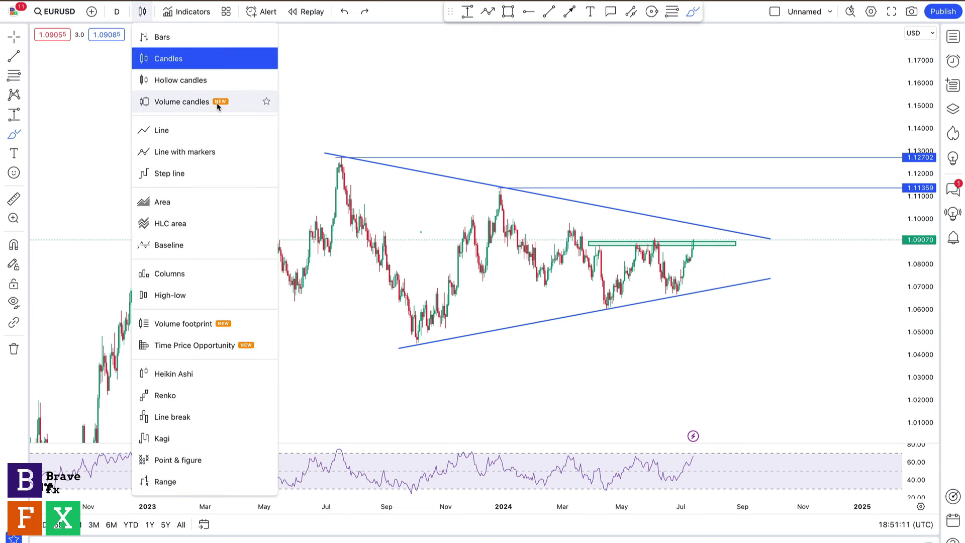
pyautogui.click(169, 131)
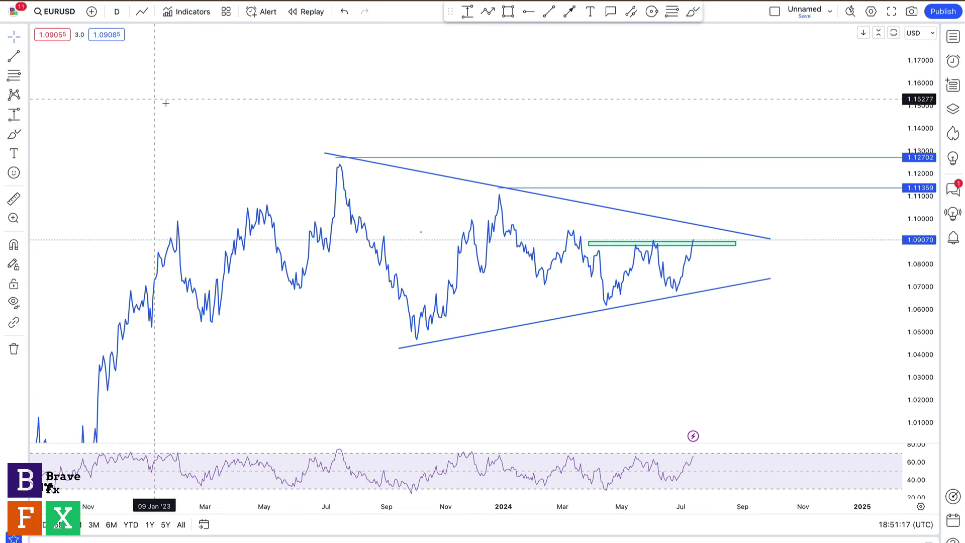
pyautogui.moveTo(327, 154); pyautogui.dragTo(321, 161)
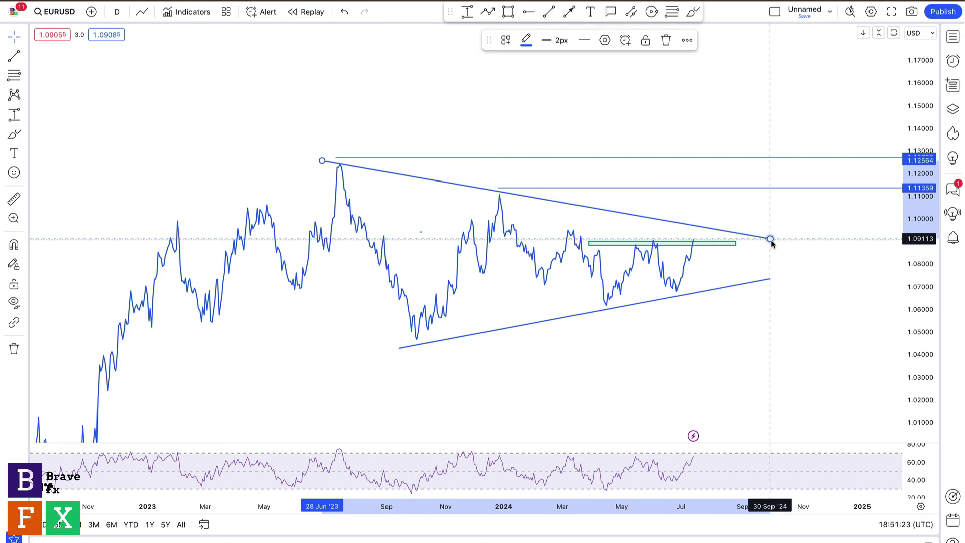
pyautogui.moveTo(773, 245); pyautogui.dragTo(777, 250)
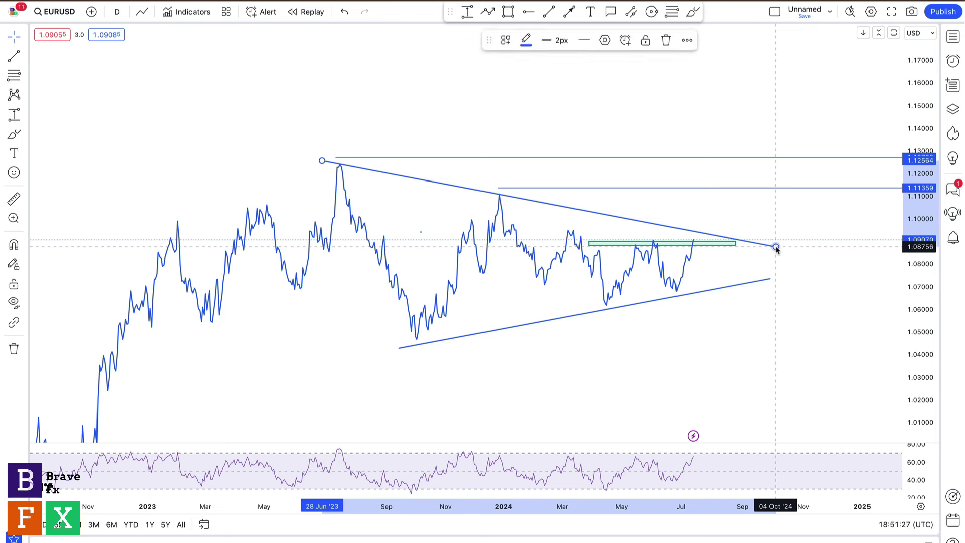
# - Move the rising trendline slightly upward so it touches the lows of the line chart
pyautogui.click(519, 329)
pyautogui.moveTo(519, 329); pyautogui.dragTo(519, 325)
pyautogui.click(606, 204)
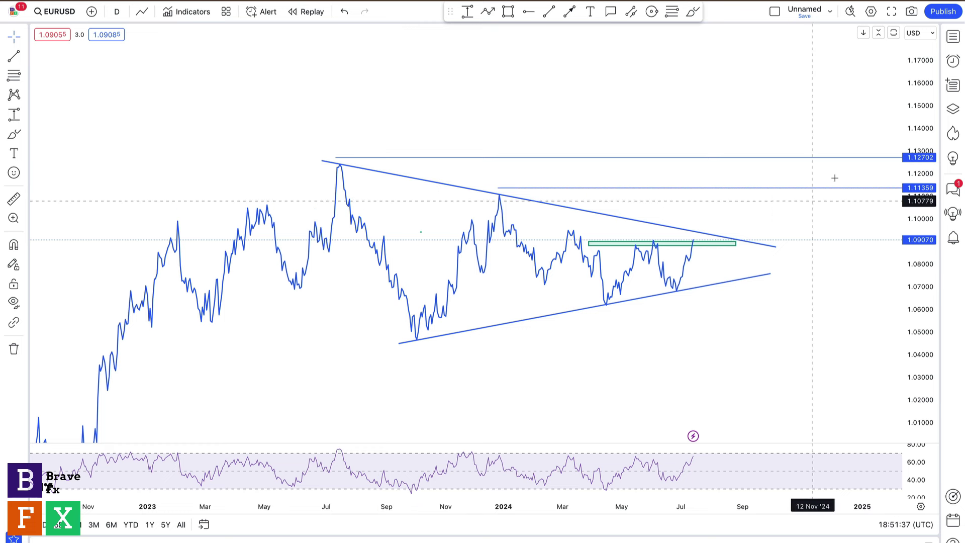
# - Brush a path from the current price up to the falling trendline and down to the rising one near 1.0726, and undo it
pyautogui.click(693, 11)
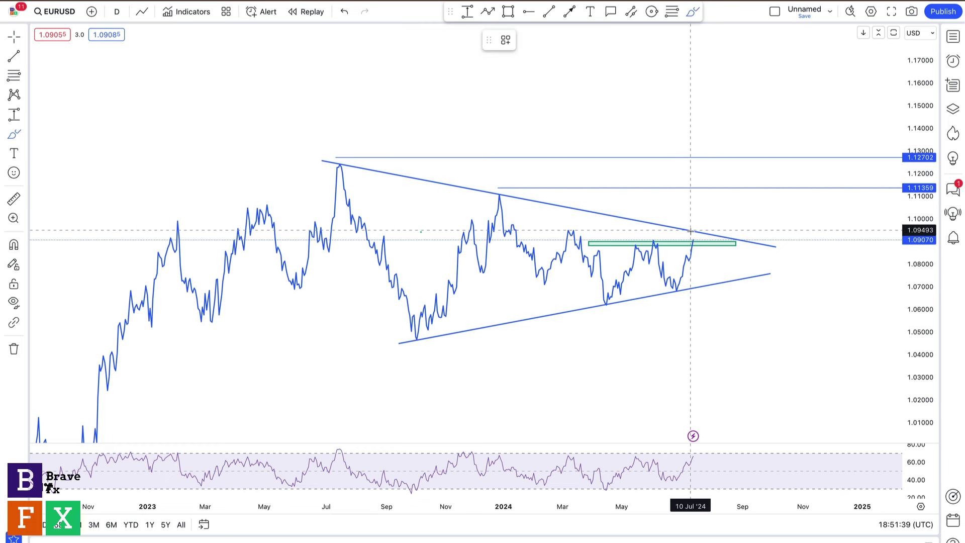
pyautogui.moveTo(694, 242)
pyautogui.mouseDown()
pyautogui.moveTo(698, 229)
pyautogui.moveTo(732, 281)
pyautogui.mouseUp()
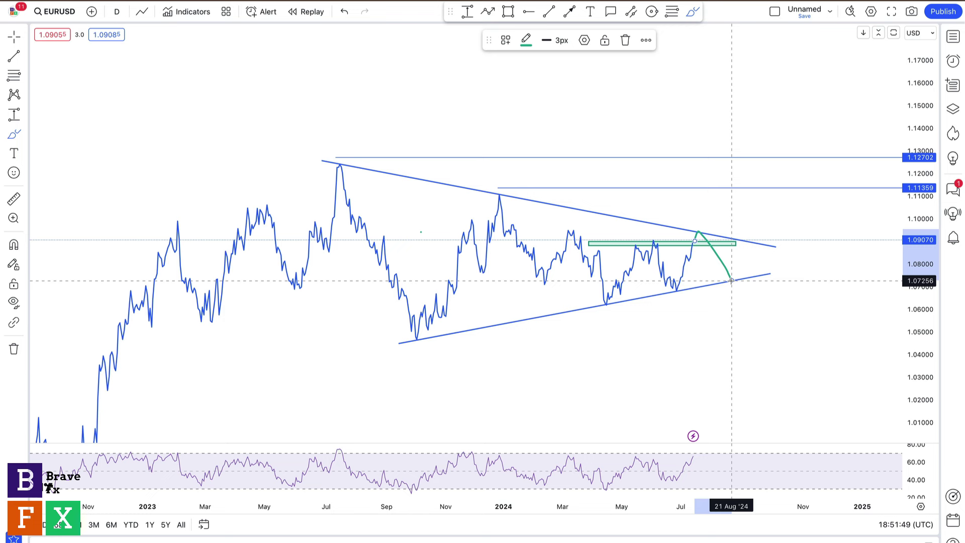
pyautogui.hotkey('ctrl', 'z')
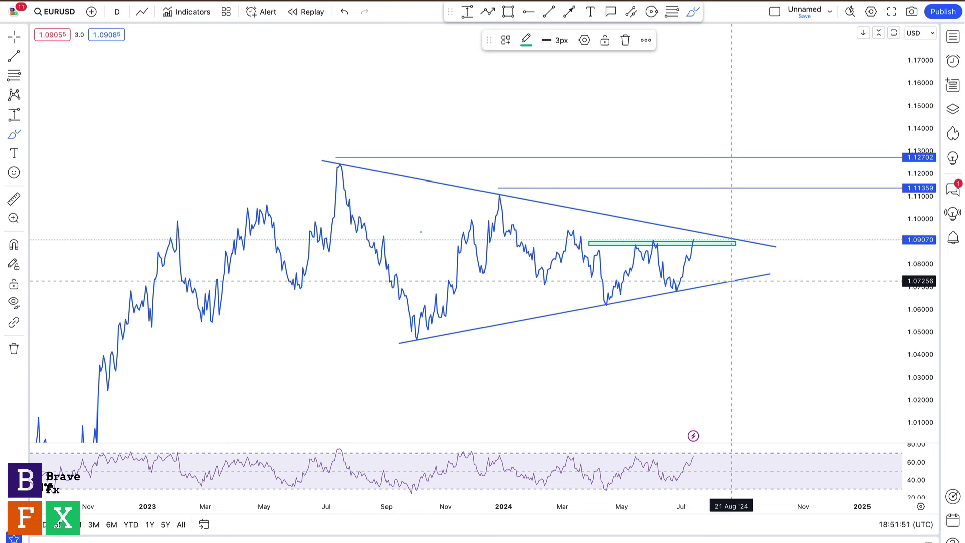
# - Switch the chart type to Candles, and try a brushed path zigzagging around the green zone and dropping to about 1.073 before undoing it
pyautogui.click(142, 12)
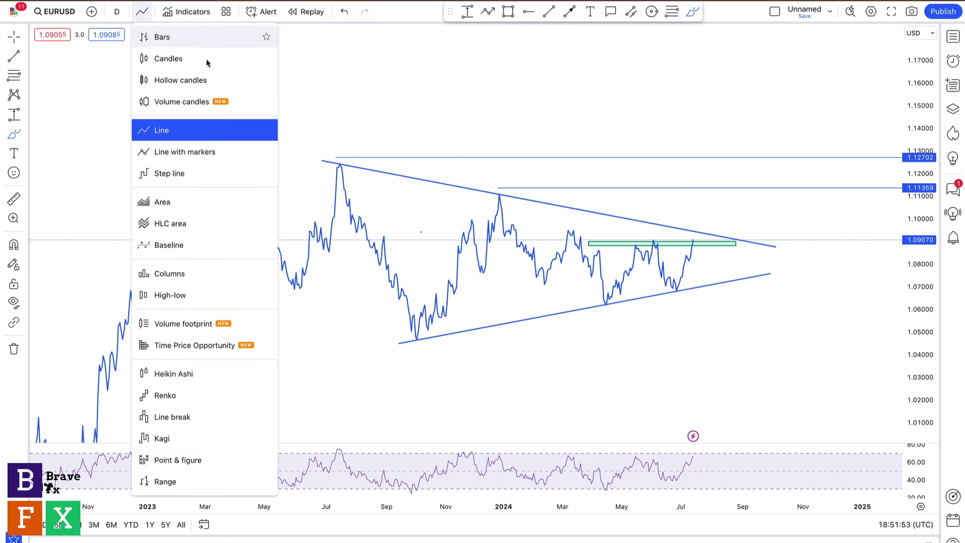
pyautogui.click(169, 59)
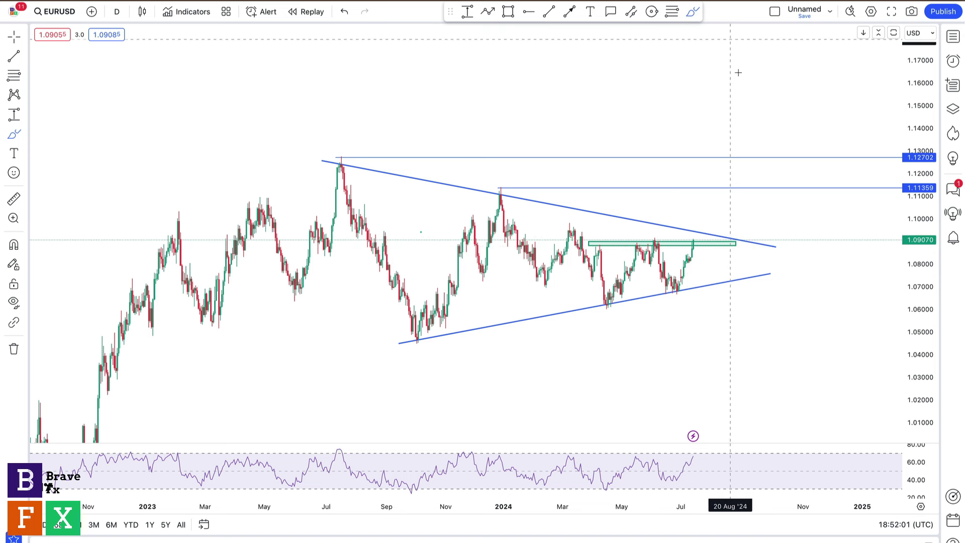
pyautogui.moveTo(694, 243)
pyautogui.mouseDown()
pyautogui.moveTo(697, 234)
pyautogui.moveTo(708, 257)
pyautogui.moveTo(732, 246)
pyautogui.moveTo(740, 279)
pyautogui.mouseUp()
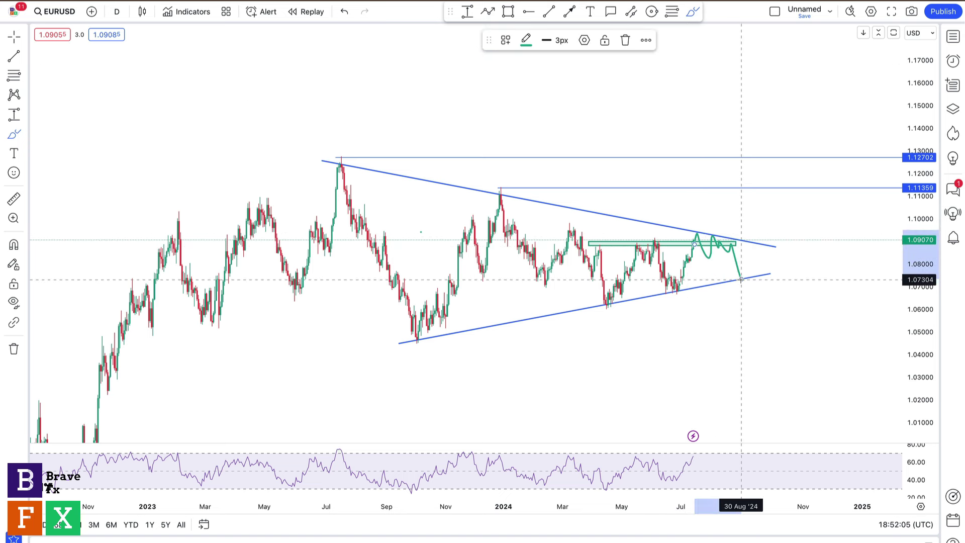
pyautogui.hotkey('ctrl', 'z')
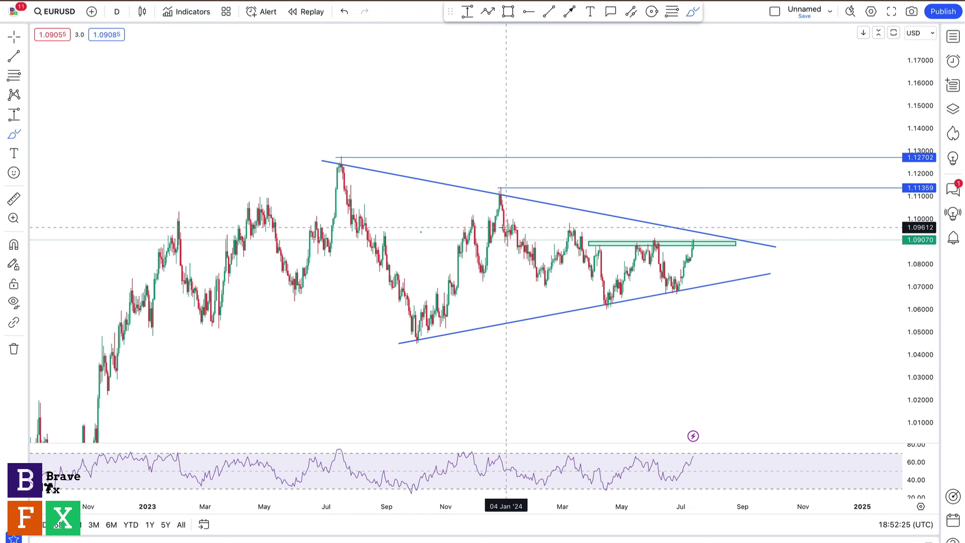
# - Switch the EURUSD chart to the 2-hour interval and frame the recent price action between the two trendlines
pyautogui.click(117, 11)
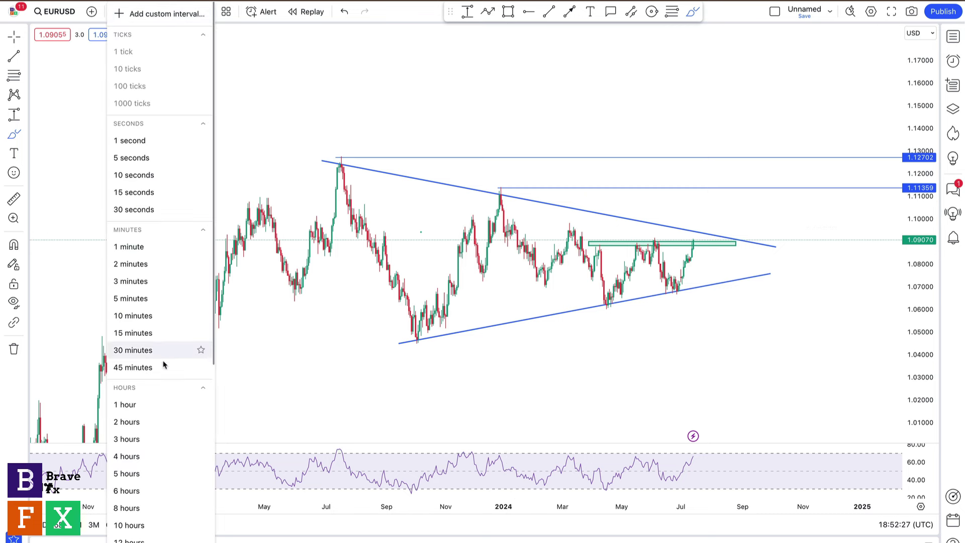
pyautogui.click(136, 425)
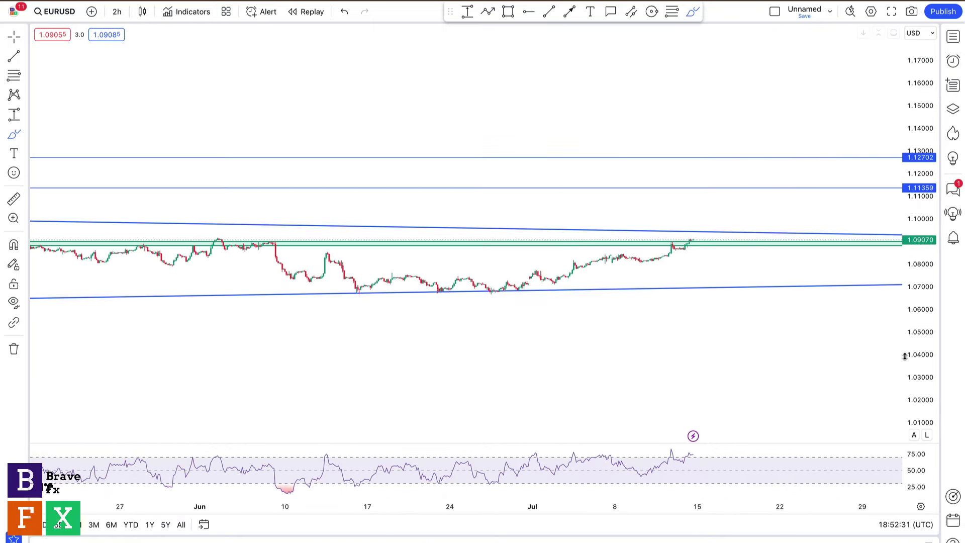
pyautogui.moveTo(925, 354); pyautogui.dragTo(925, 312)
pyautogui.scroll(5, 730, 274)
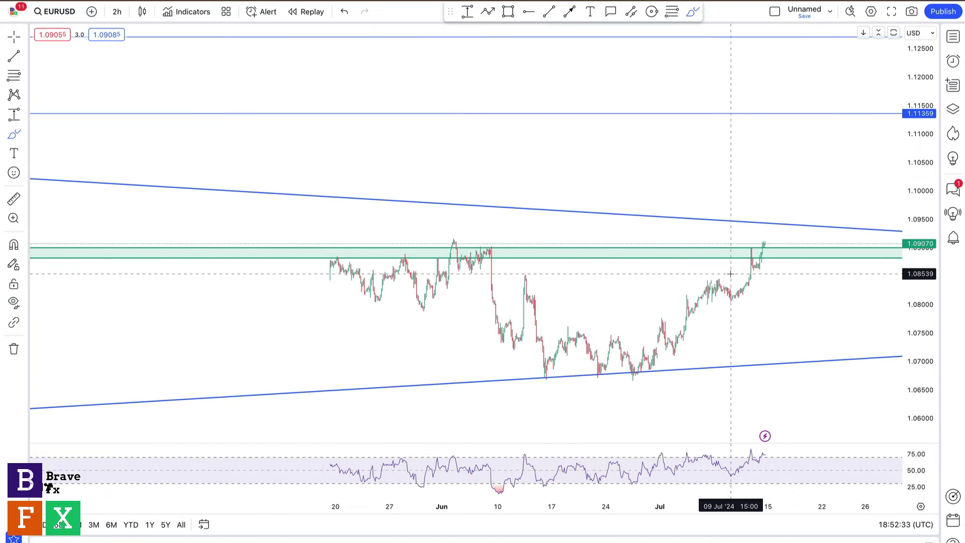
pyautogui.scroll(-6, 730, 274)
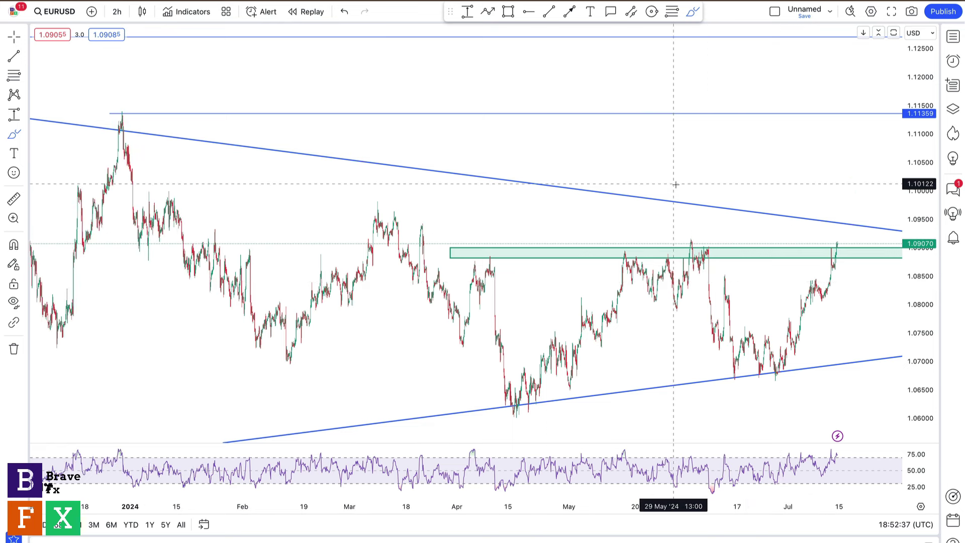
pyautogui.click(14, 36)
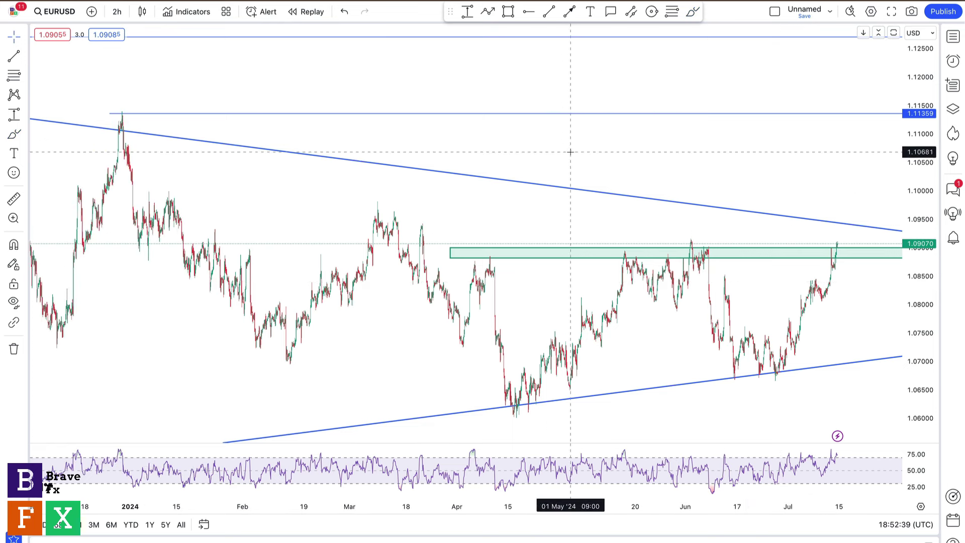
pyautogui.moveTo(715, 167); pyautogui.dragTo(565, 137)
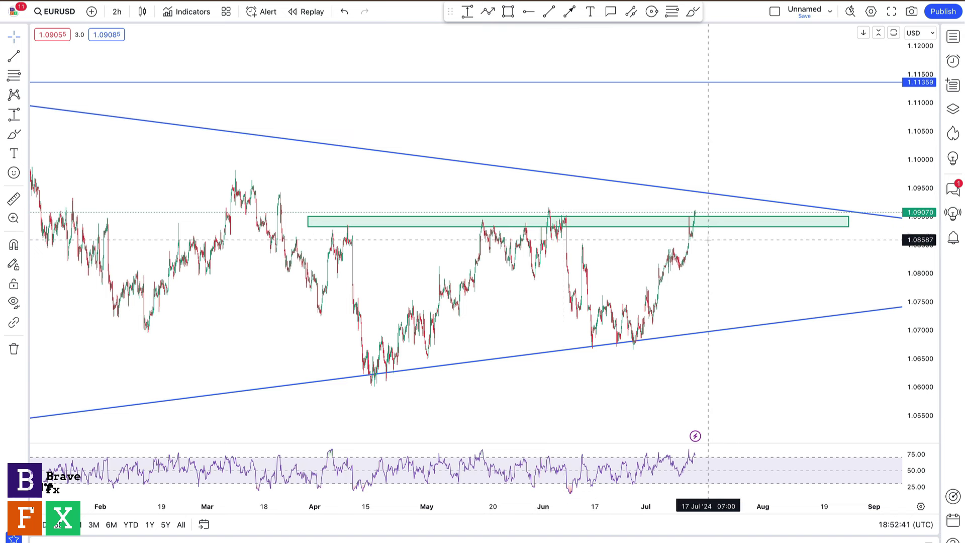
# - Brush a path zigzagging between the falling trendline and the green zone, breaking out and rising above the 1.11359 level
pyautogui.click(692, 11)
pyautogui.moveTo(693, 210)
pyautogui.mouseDown()
pyautogui.moveTo(700, 193)
pyautogui.moveTo(717, 226)
pyautogui.moveTo(726, 200)
pyautogui.moveTo(746, 220)
pyautogui.moveTo(750, 200)
pyautogui.moveTo(769, 216)
pyautogui.moveTo(778, 54)
pyautogui.mouseUp()
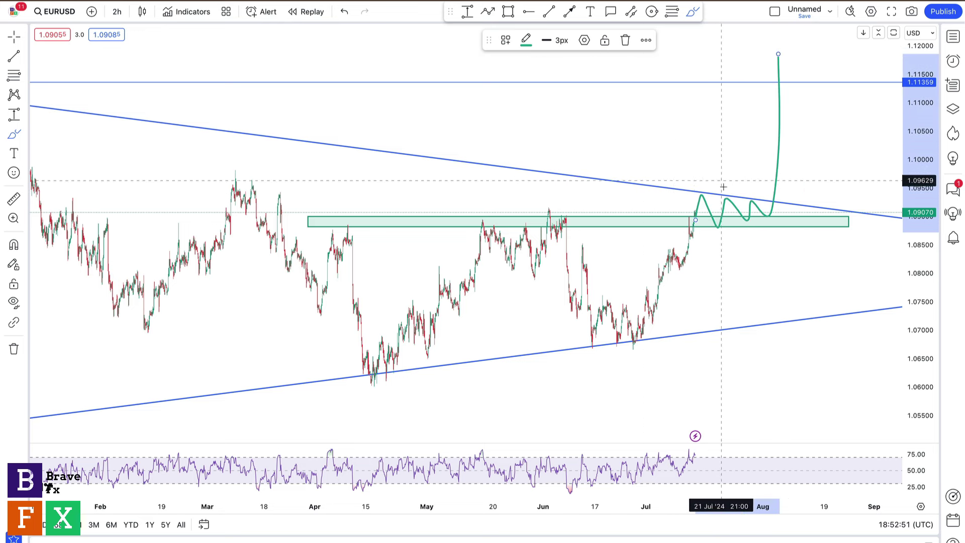
pyautogui.scroll(-3, 275, 210)
pyautogui.scroll(-4, 275, 210)
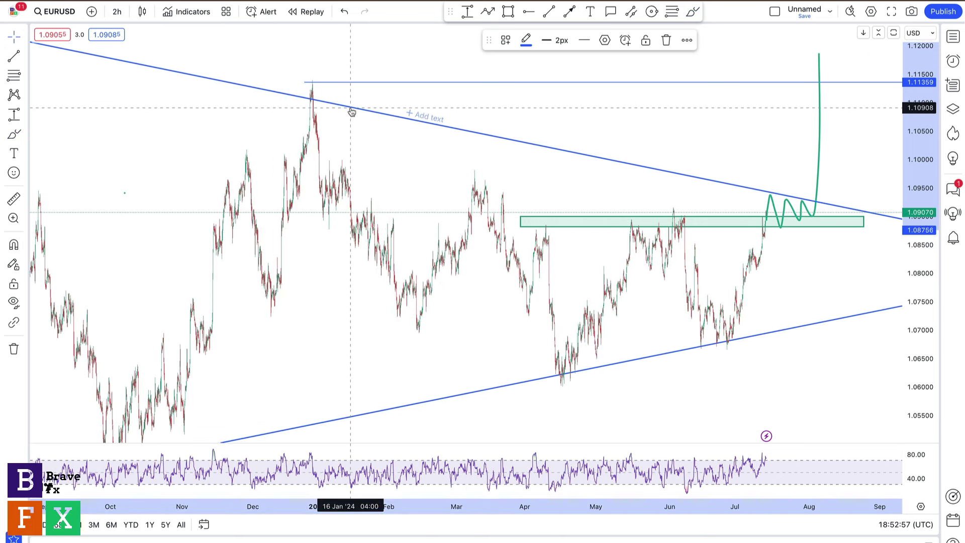
# - Raise the falling trendline to touch the wick of the high near the start of 2024, with its far end at about 1.0906
pyautogui.moveTo(351, 108); pyautogui.dragTo(351, 91)
pyautogui.scroll(5, 351, 90)
pyautogui.scroll(-3, 351, 90)
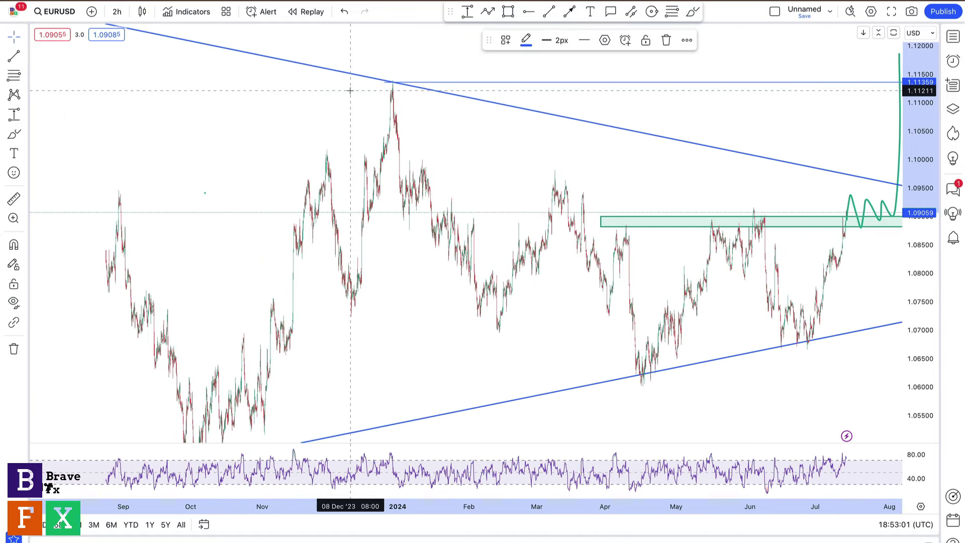
# - Switch the chart to the 4-hour interval and delete the brushed breakout path
pyautogui.click(117, 11)
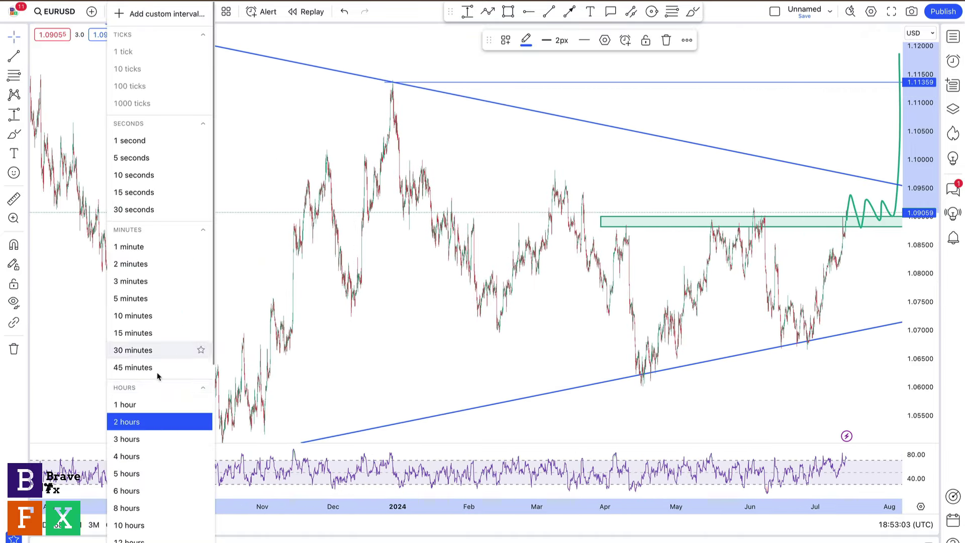
pyautogui.click(128, 457)
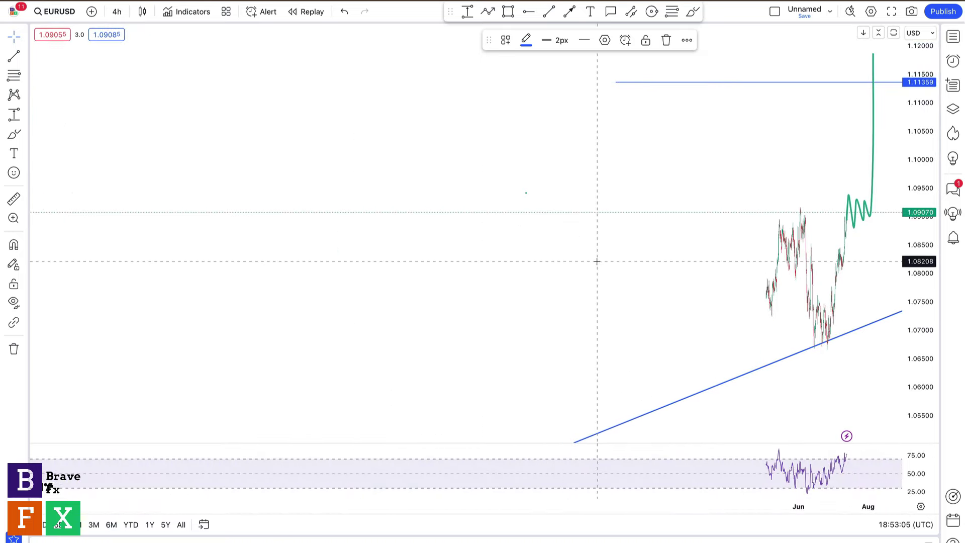
pyautogui.moveTo(696, 185)
pyautogui.mouseDown()
pyautogui.moveTo(696, 250)
pyautogui.moveTo(560, 217)
pyautogui.moveTo(539, 118)
pyautogui.mouseUp()
pyautogui.moveTo(913, 164); pyautogui.dragTo(913, 221)
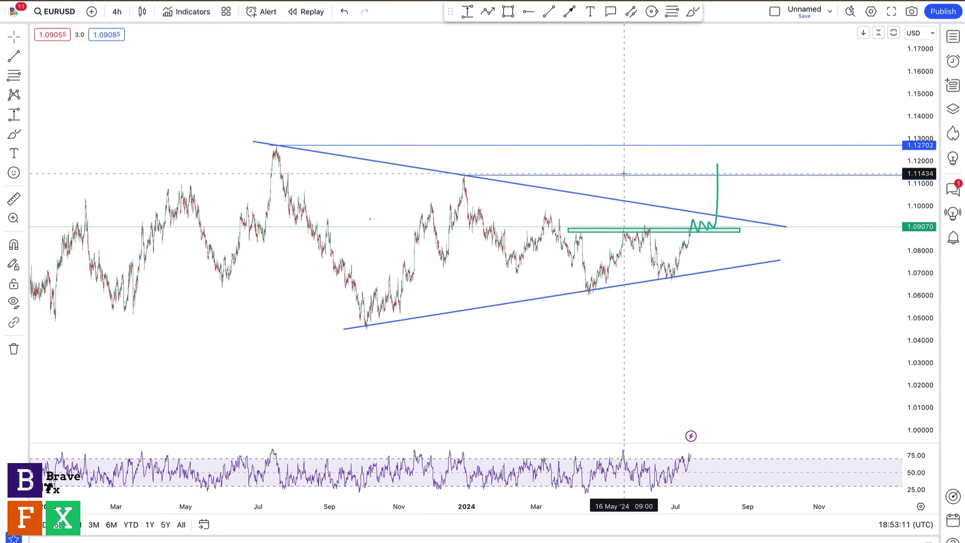
pyautogui.click(698, 225)
pyautogui.press('Delete')
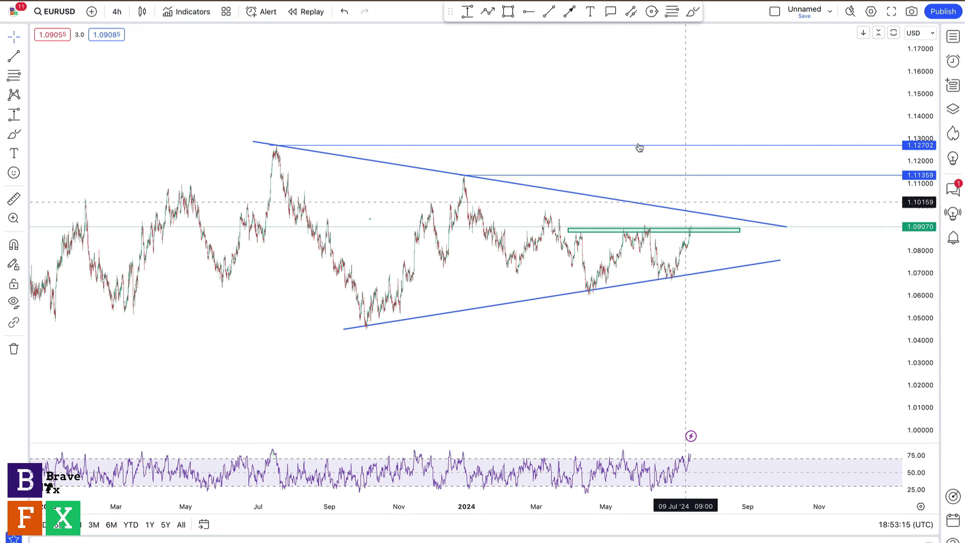
# - Add horizontal rays at 1.09077 by the latest high and at 1.07947 by the early July price level
pyautogui.scroll(5, 658, 367)
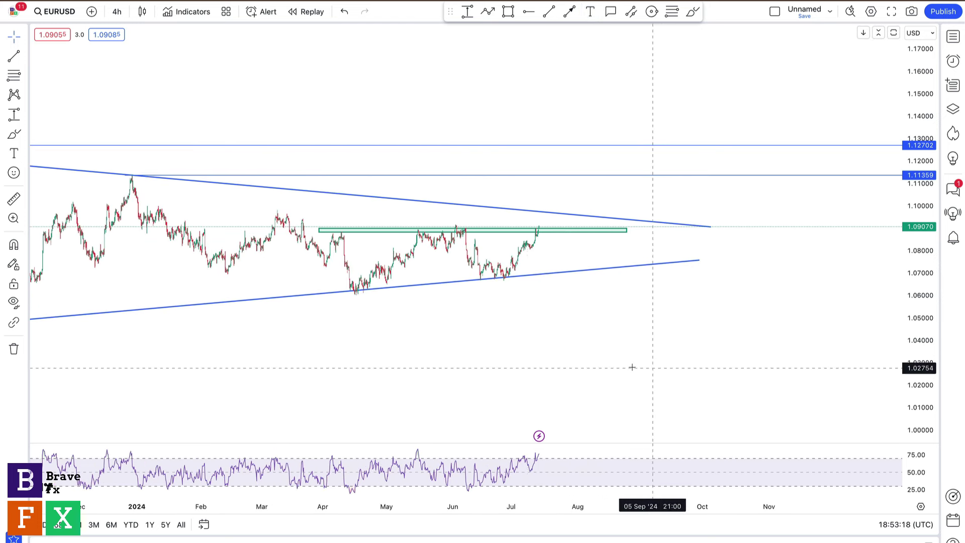
pyautogui.hscroll(-5, 632, 367)
pyautogui.click(529, 11)
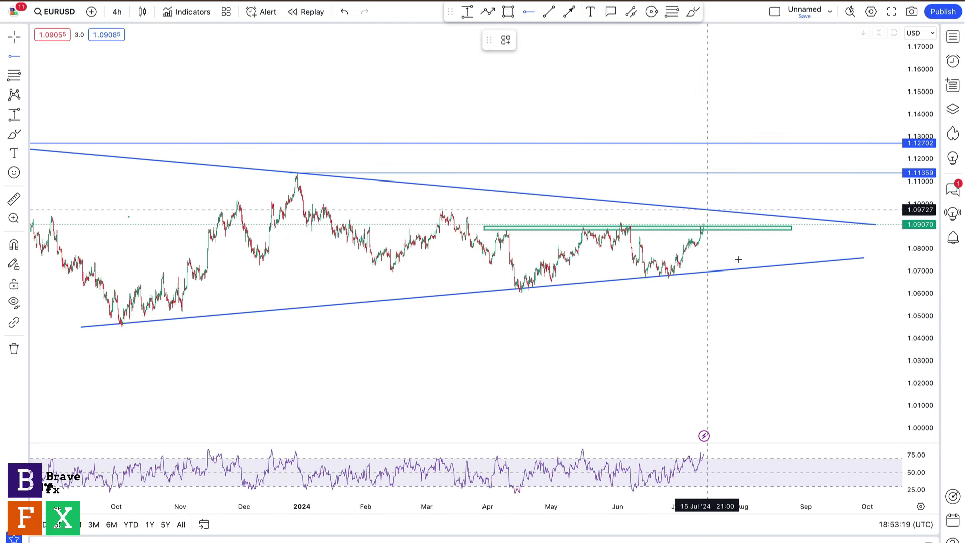
pyautogui.click(689, 224)
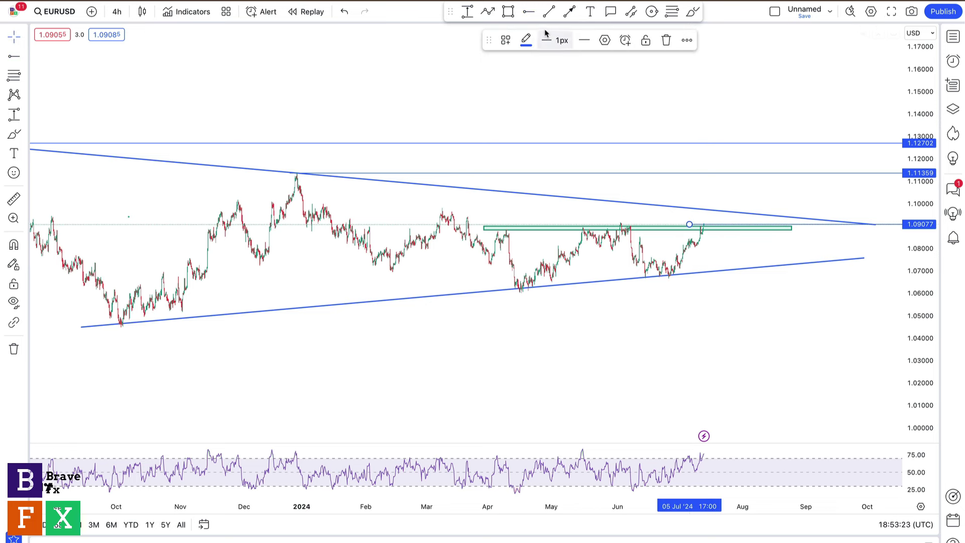
pyautogui.click(529, 11)
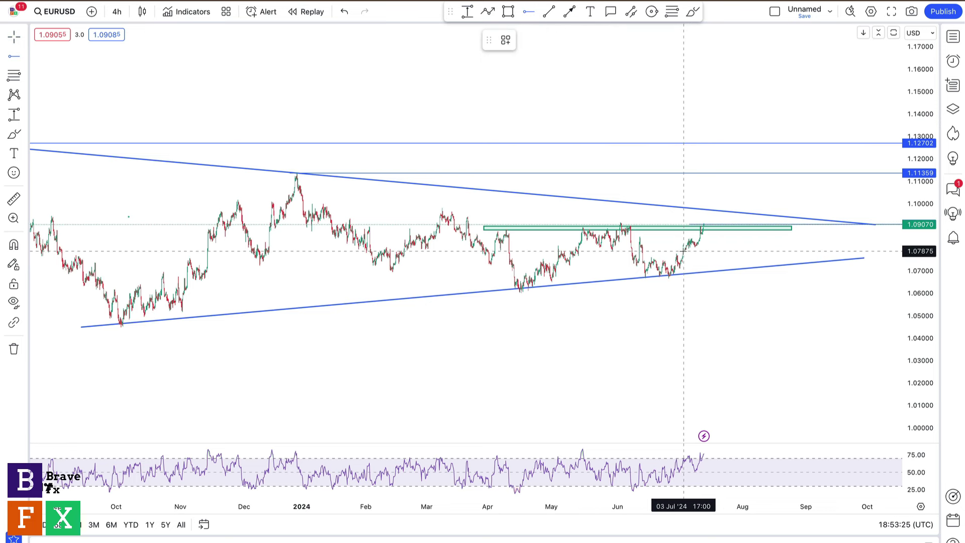
pyautogui.click(685, 249)
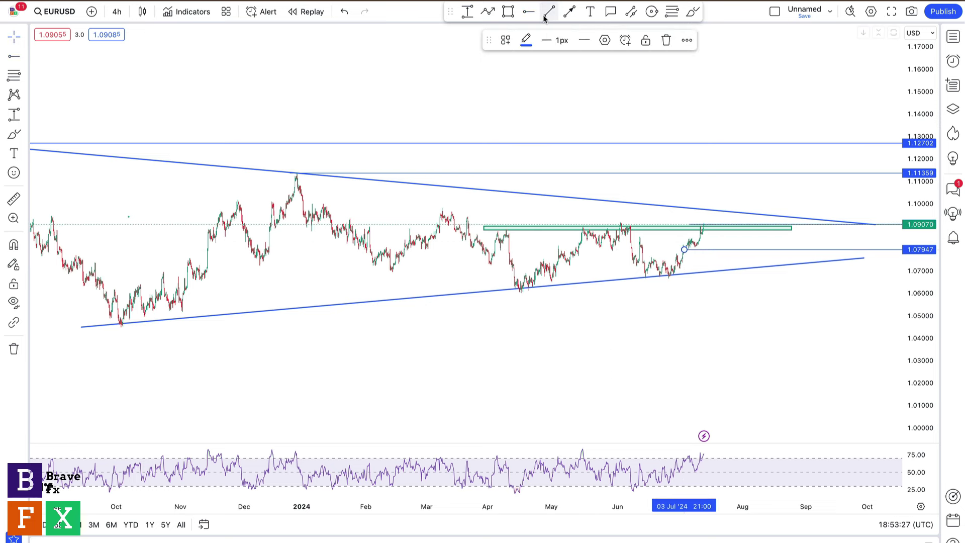
pyautogui.click(528, 11)
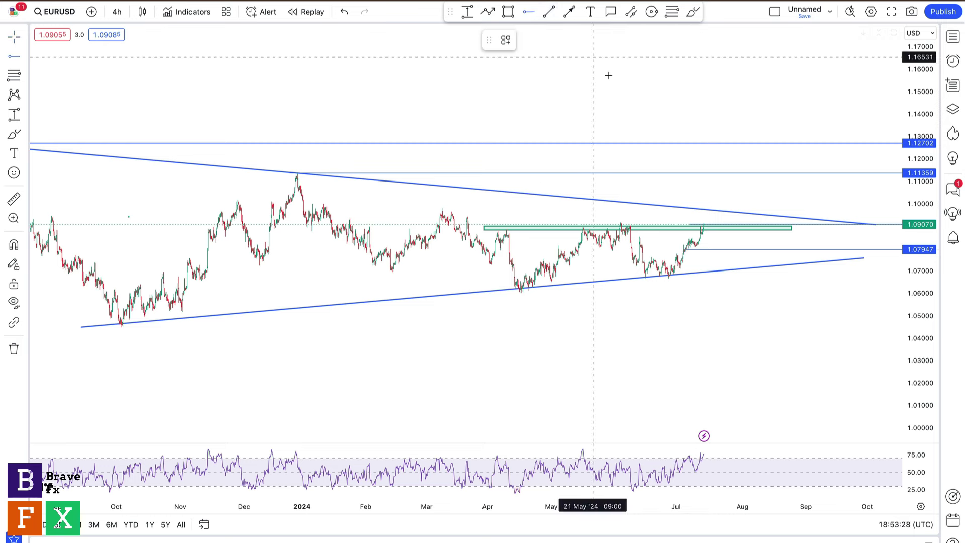
pyautogui.click(291, 173)
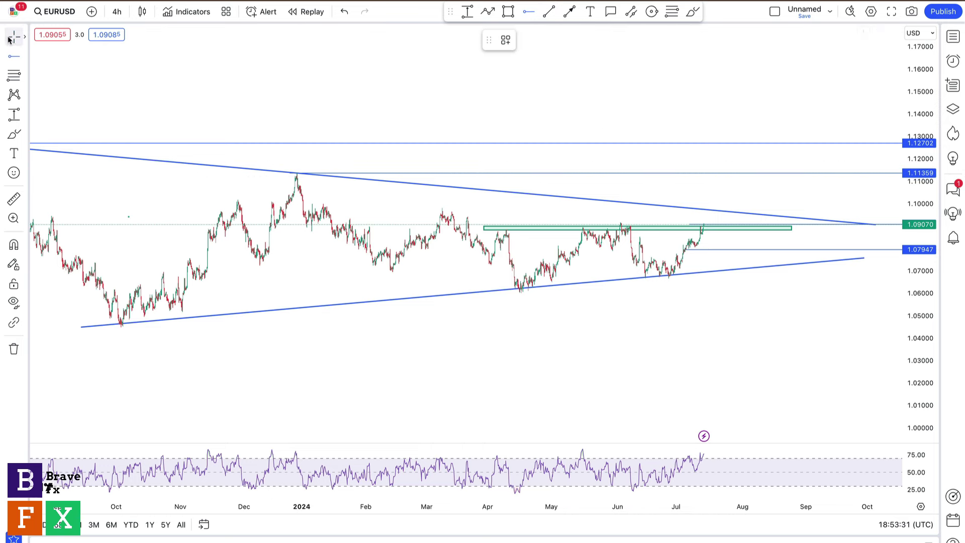
pyautogui.hscroll(-10, 443, 126)
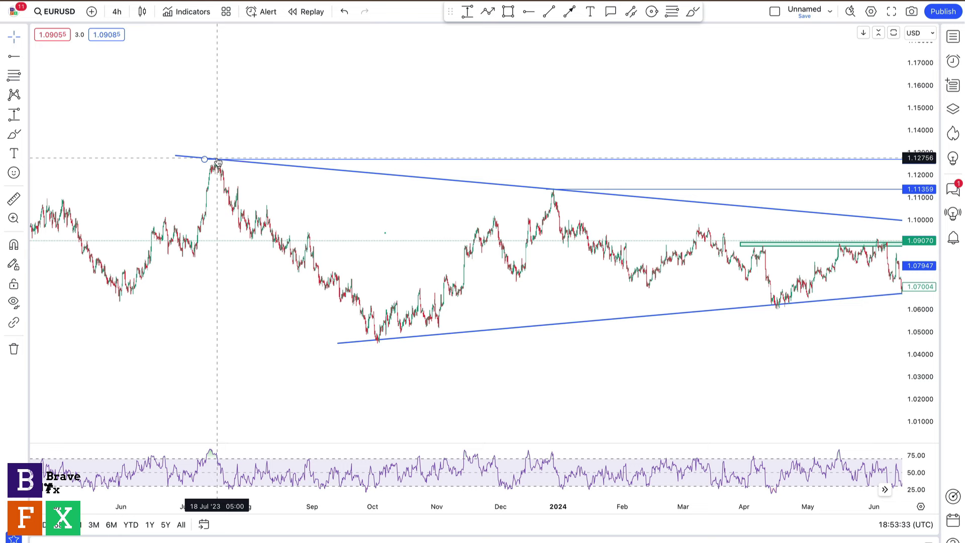
pyautogui.click(217, 160)
pyautogui.hscroll(10, 654, 133)
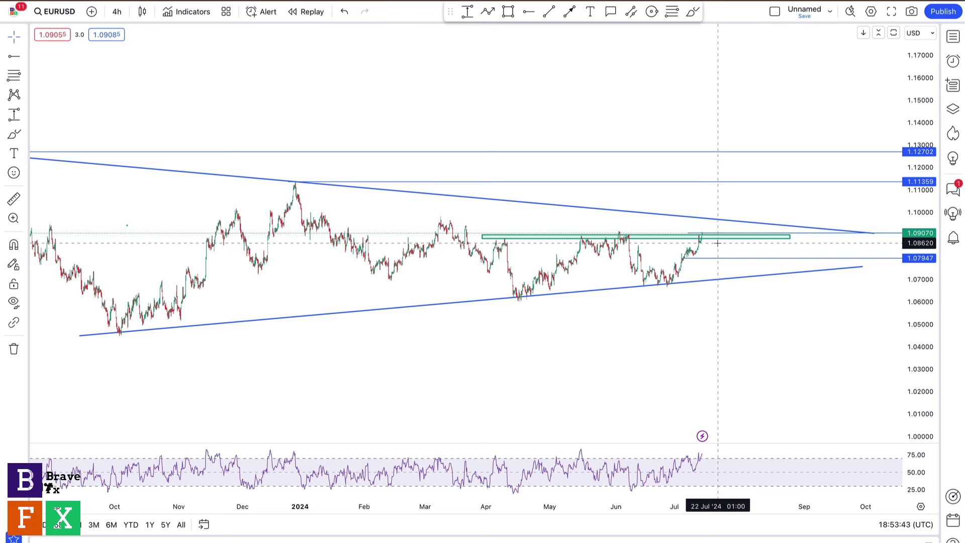
# - Brush a path up near the falling trendline, down just below the rising trendline, and steeply up to about 1.162
pyautogui.click(693, 11)
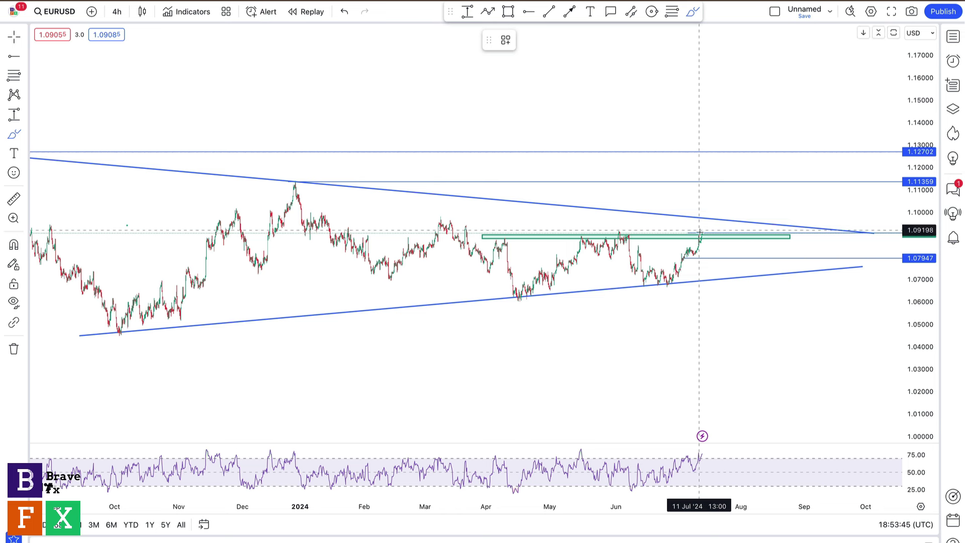
pyautogui.moveTo(700, 232)
pyautogui.mouseDown()
pyautogui.moveTo(705, 220)
pyautogui.moveTo(736, 254)
pyautogui.mouseUp()
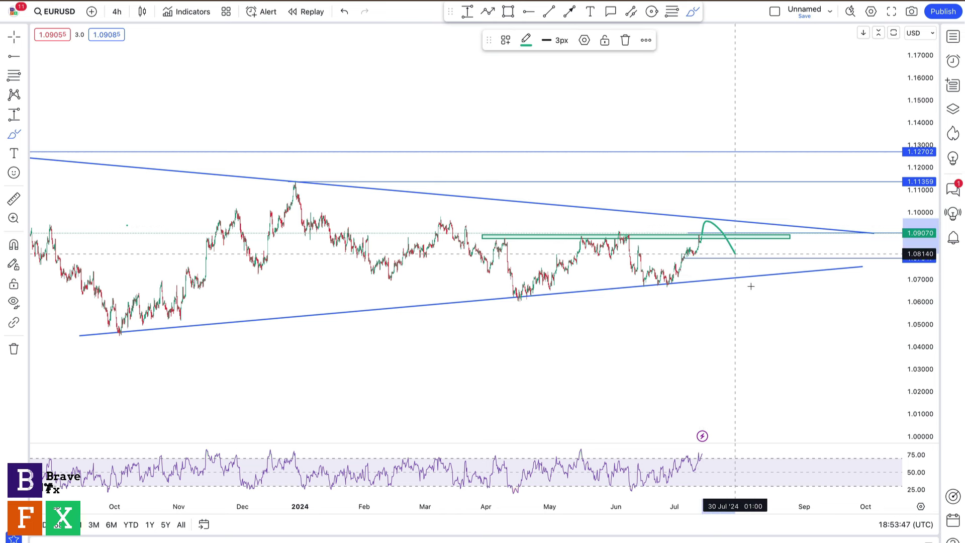
pyautogui.moveTo(752, 286); pyautogui.dragTo(792, 73)
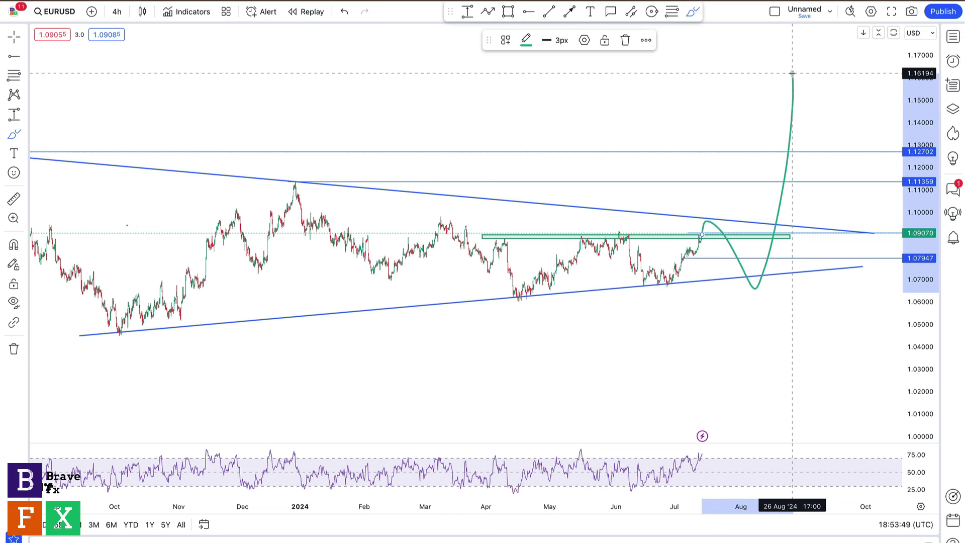